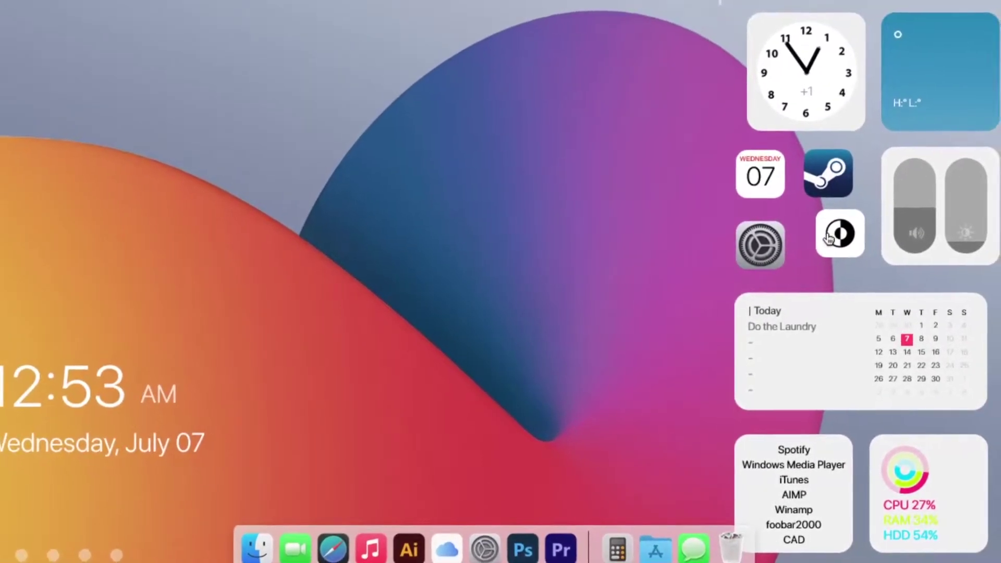
# Switch the desktop theme back and forth between light and dark mode to compare both looks
pyautogui.click(828, 236)
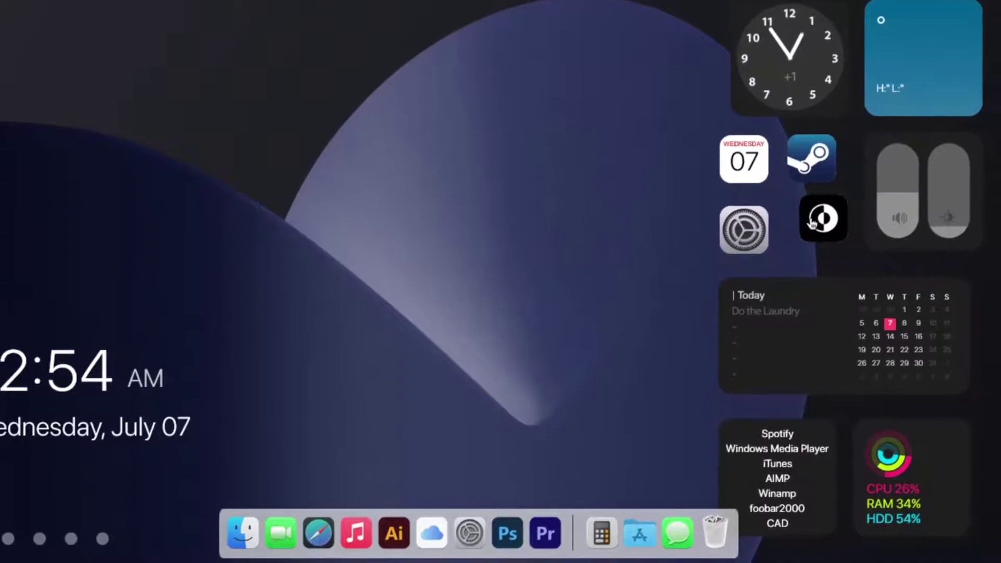
pyautogui.click(817, 225)
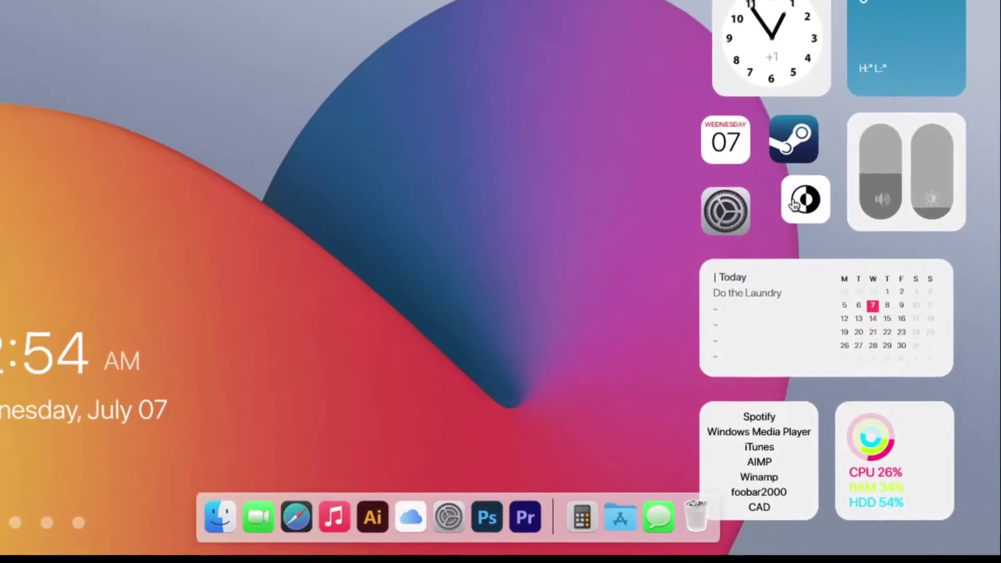
pyautogui.click(801, 212)
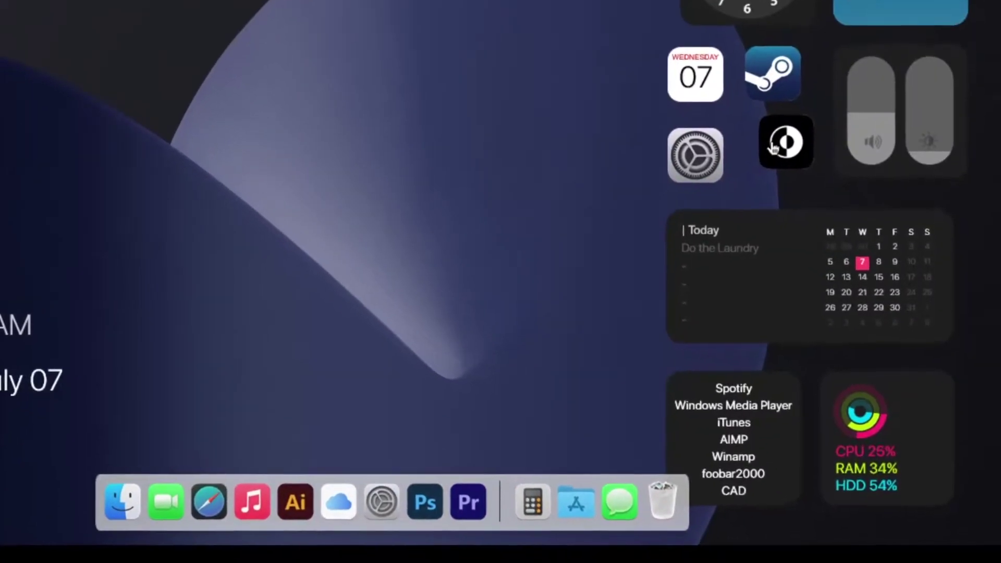
pyautogui.click(778, 163)
pyautogui.click(778, 163)
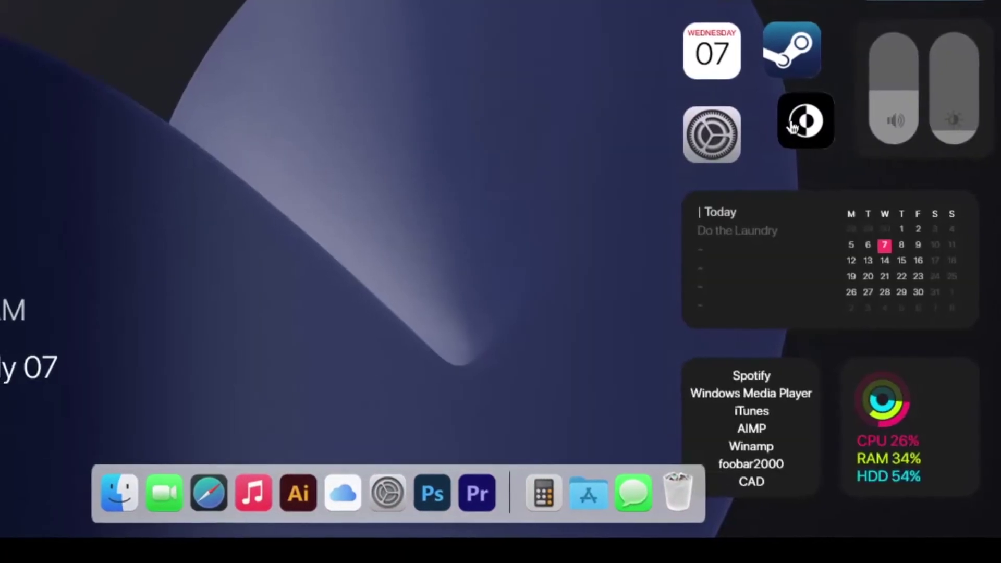
pyautogui.click(819, 130)
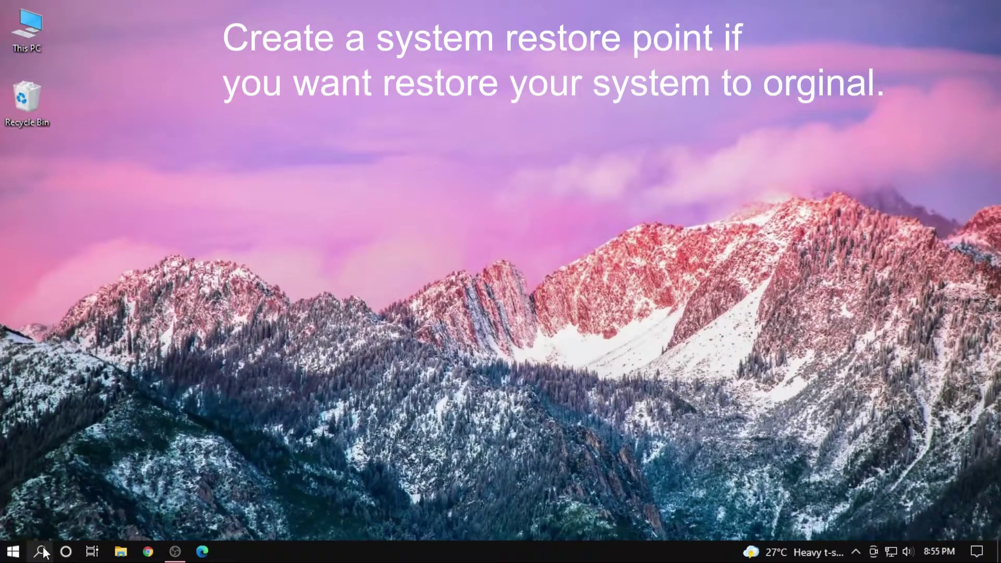
# Search Windows for "create a restore point" and open the matching system protection settings
pyautogui.click(42, 551)
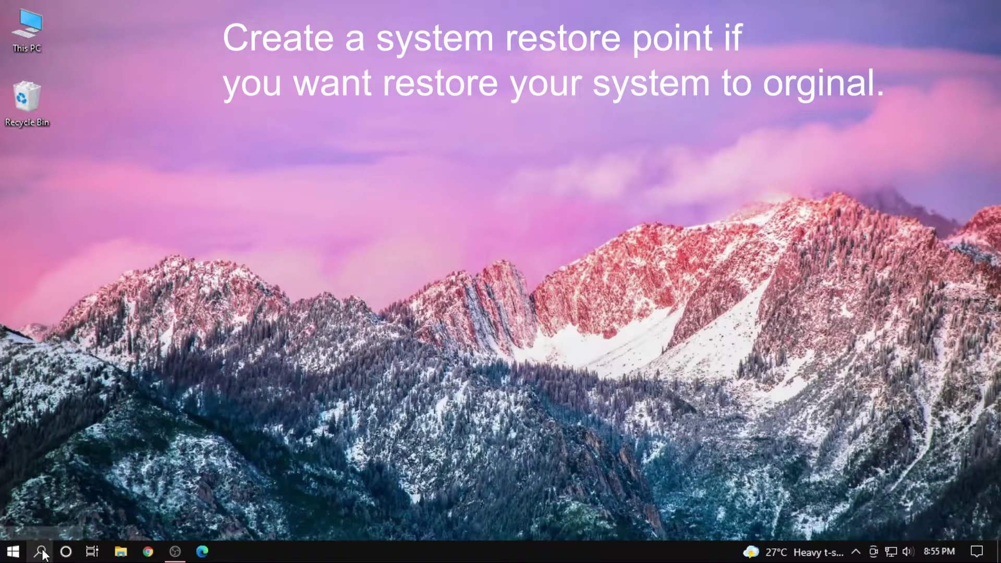
pyautogui.write('c')
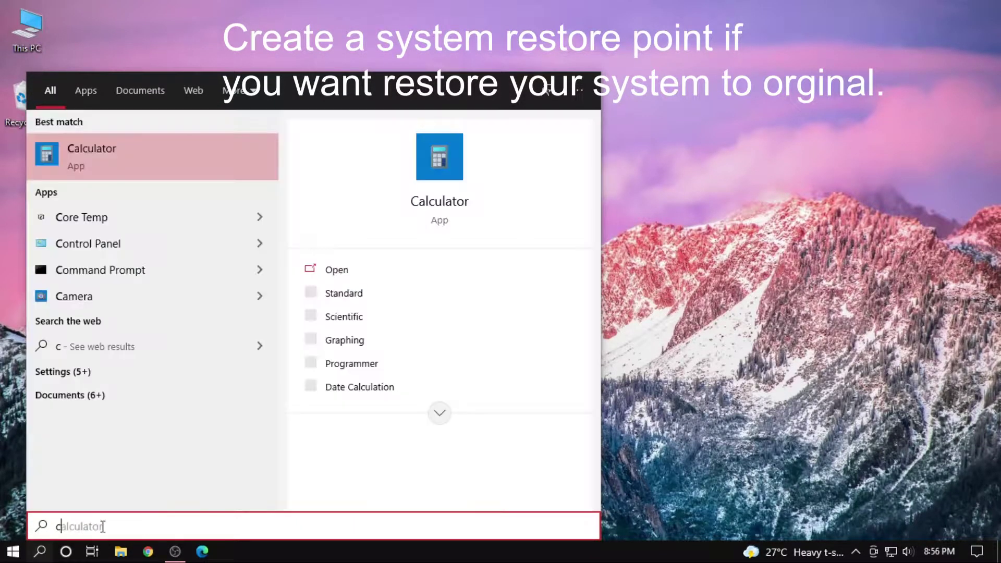
pyautogui.write('reate a rest')
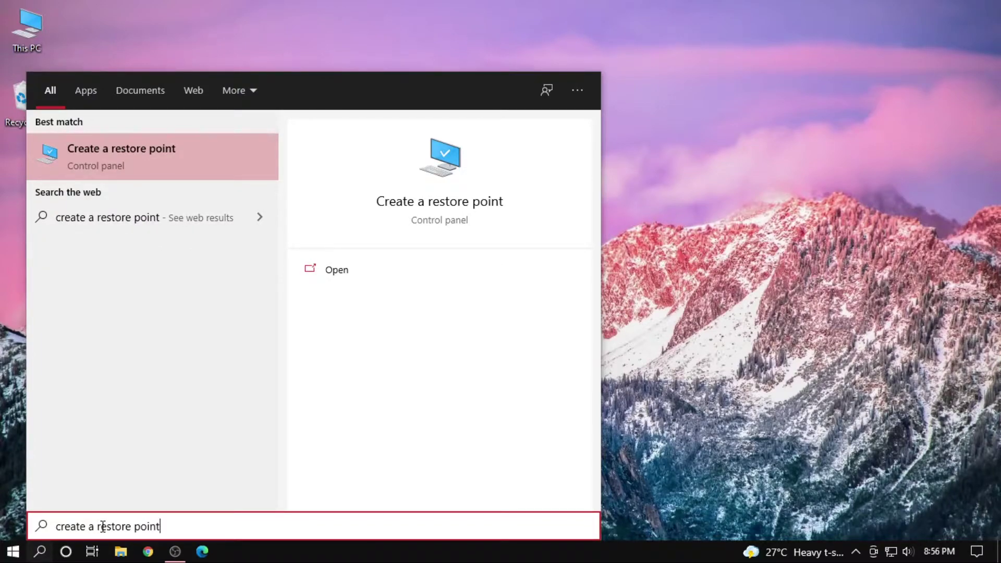
pyautogui.write('ore point')
pyautogui.press('Return')
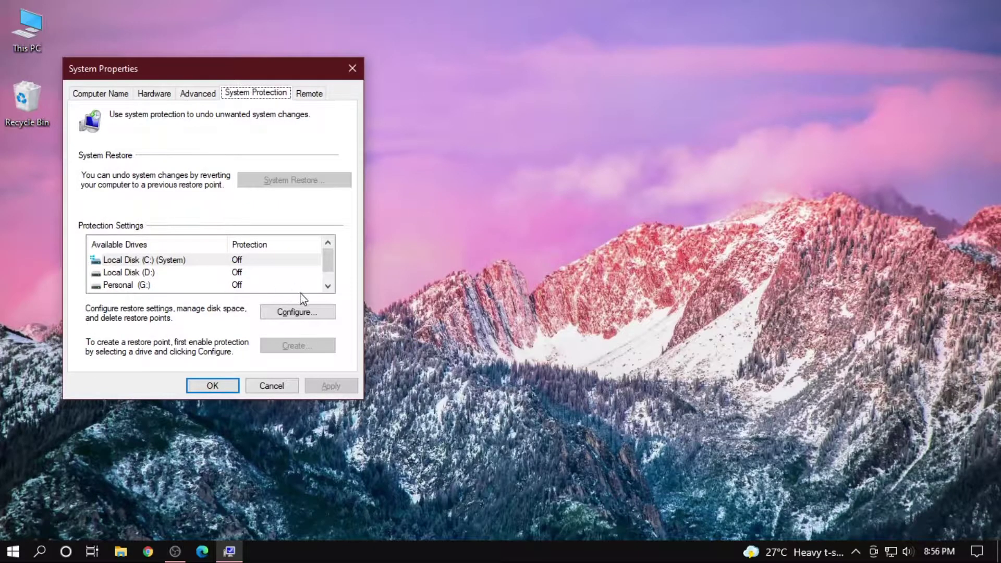
# Turn on system protection for Local Disk (C:) with a maximum disk usage of 20%
pyautogui.click(310, 312)
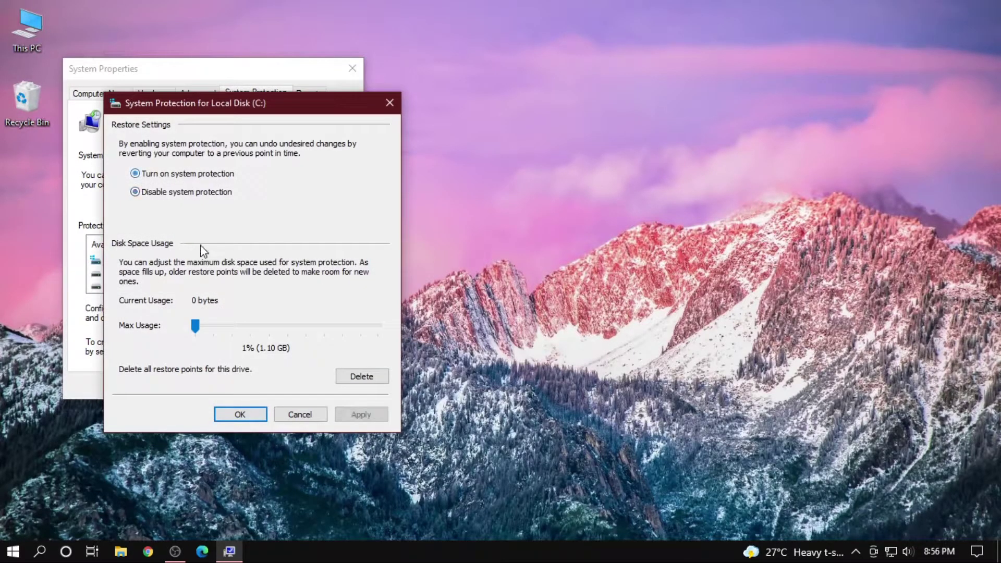
pyautogui.click(347, 417)
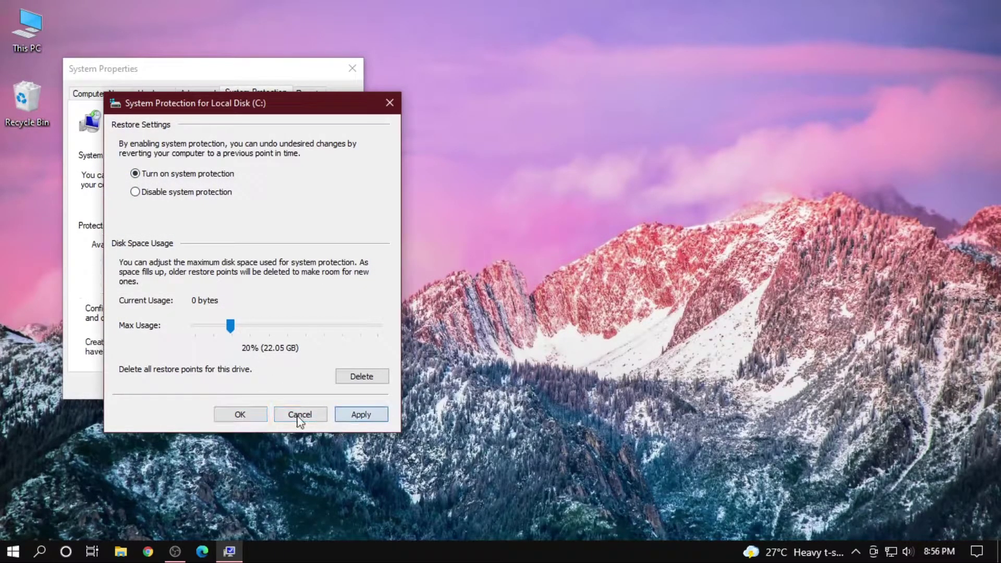
pyautogui.click(257, 419)
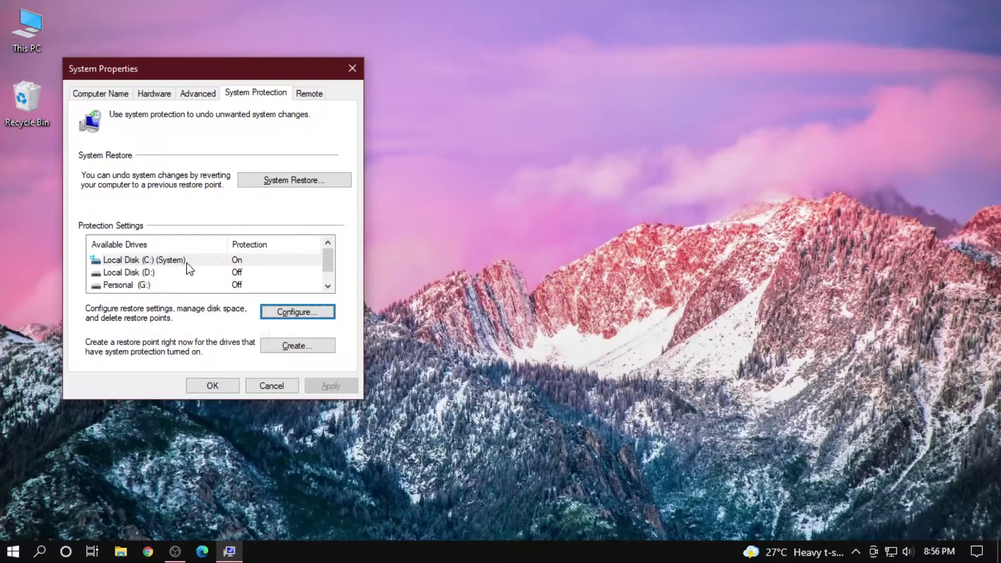
# Create a restore point described as "system restore" and close System Properties
pyautogui.click(296, 346)
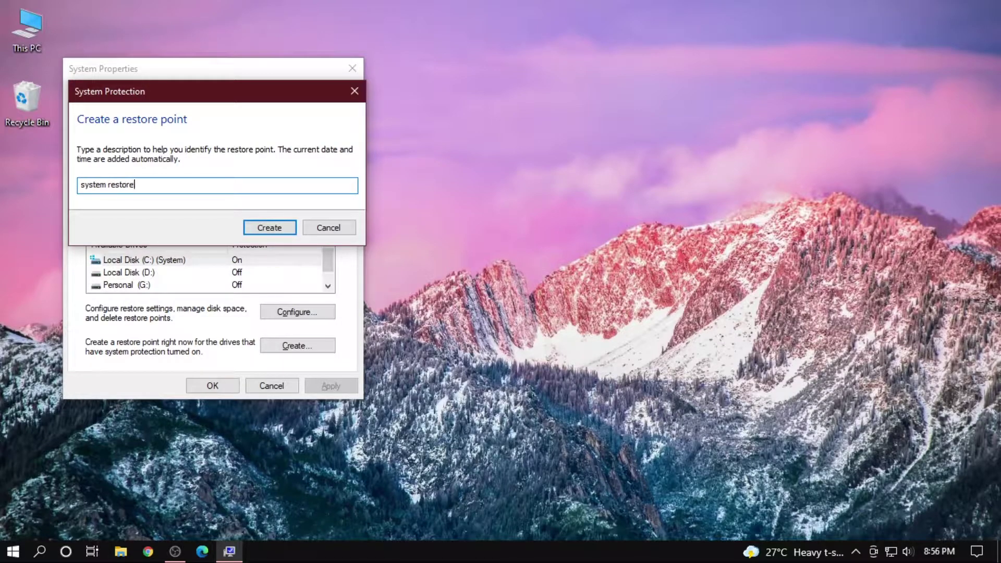
pyautogui.press('Return')
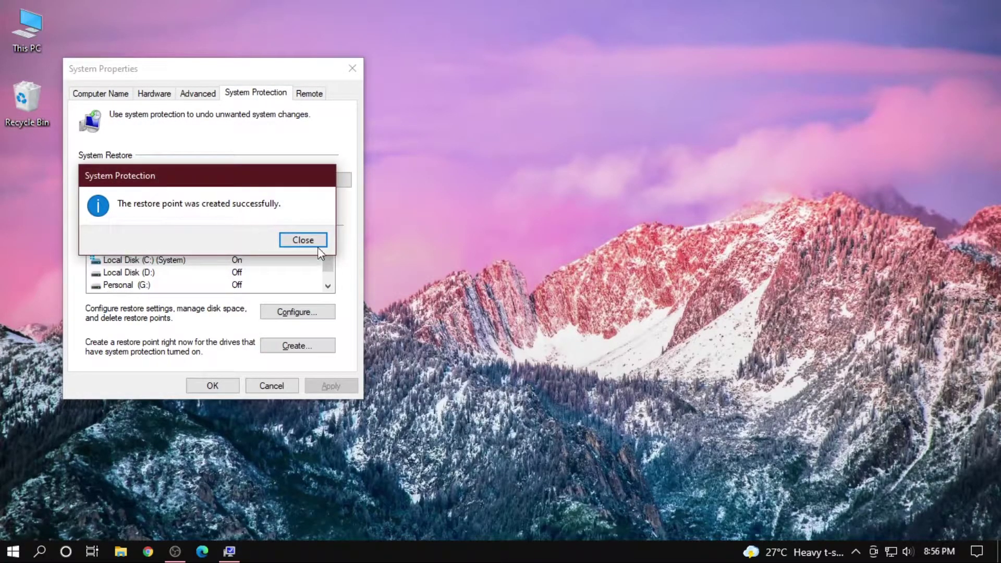
pyautogui.click(304, 240)
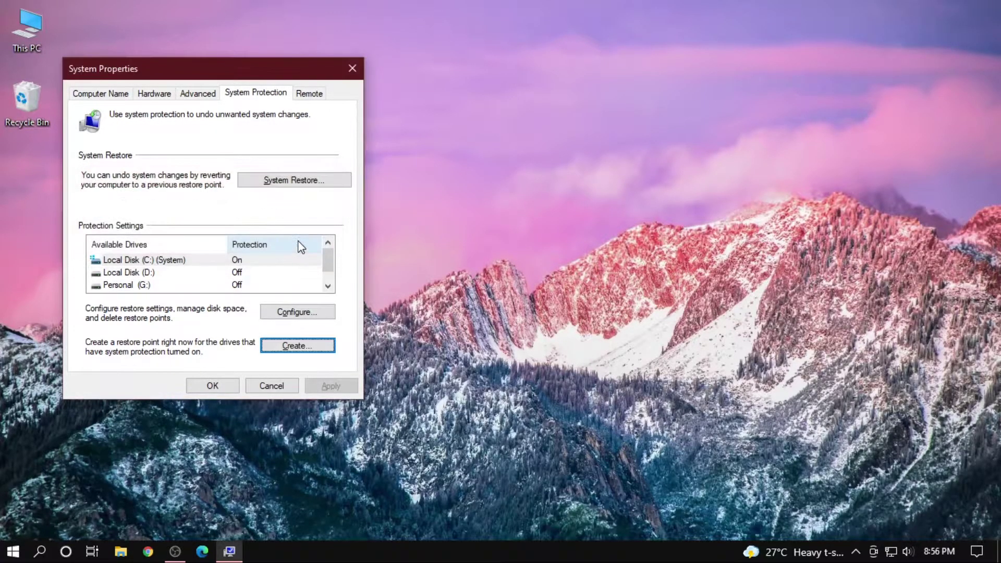
pyautogui.click(217, 385)
# Switch to Edge, download UltraUXThemePatcher 4.2.0 from mhoefs.eu and keep the file despite the SmartScreen block
pyautogui.click(202, 551)
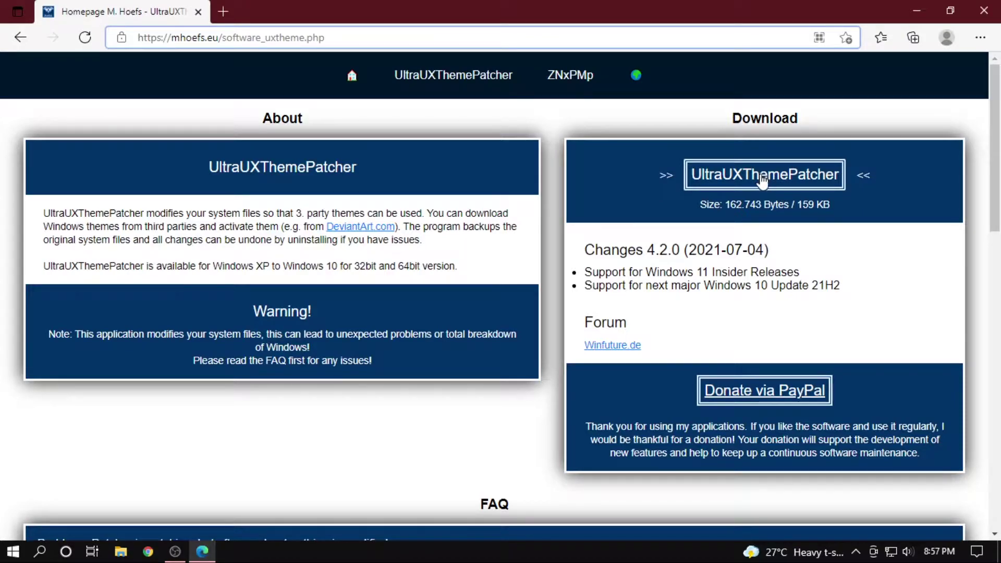
pyautogui.click(763, 182)
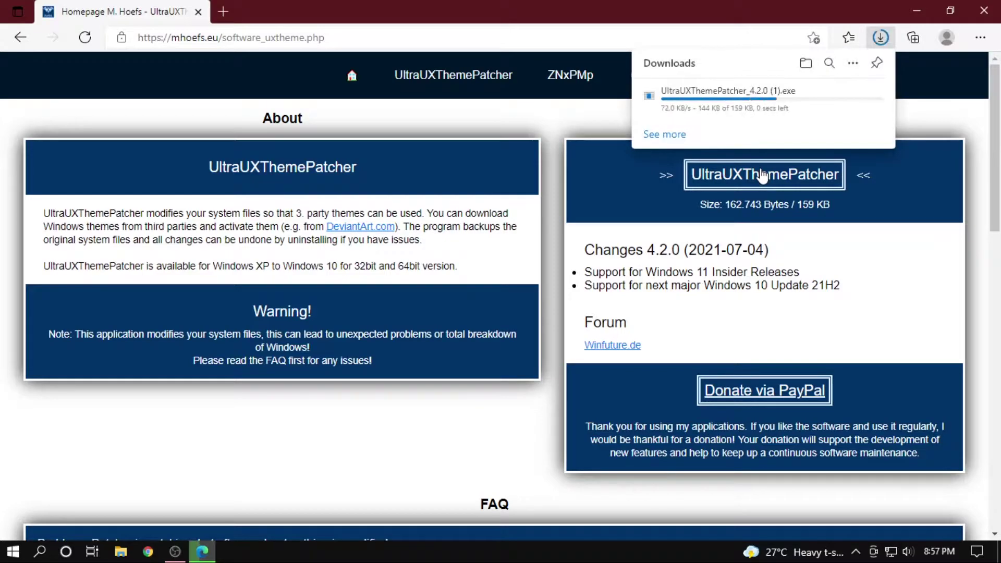
pyautogui.click(867, 95)
pyautogui.click(762, 143)
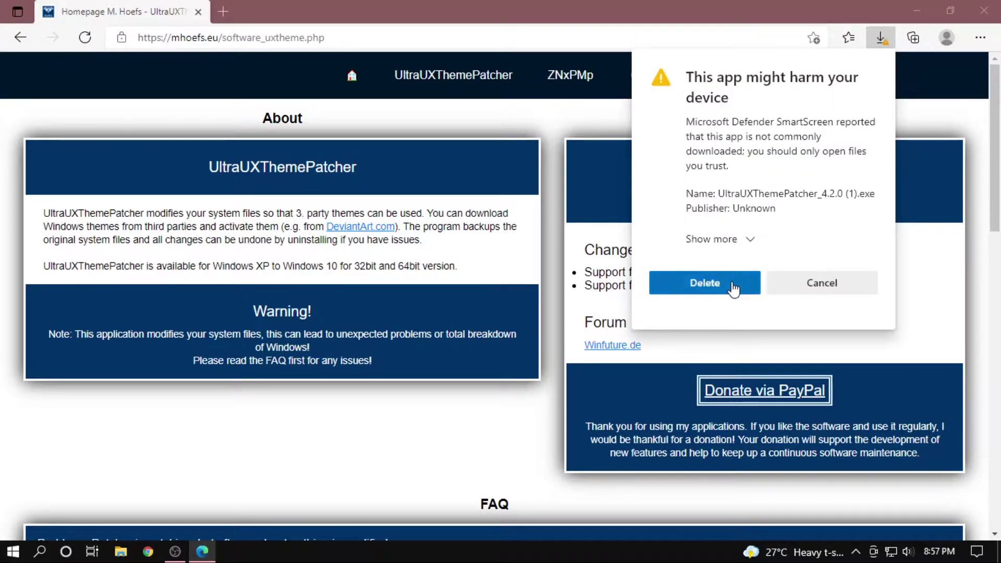
pyautogui.click(725, 241)
pyautogui.click(725, 269)
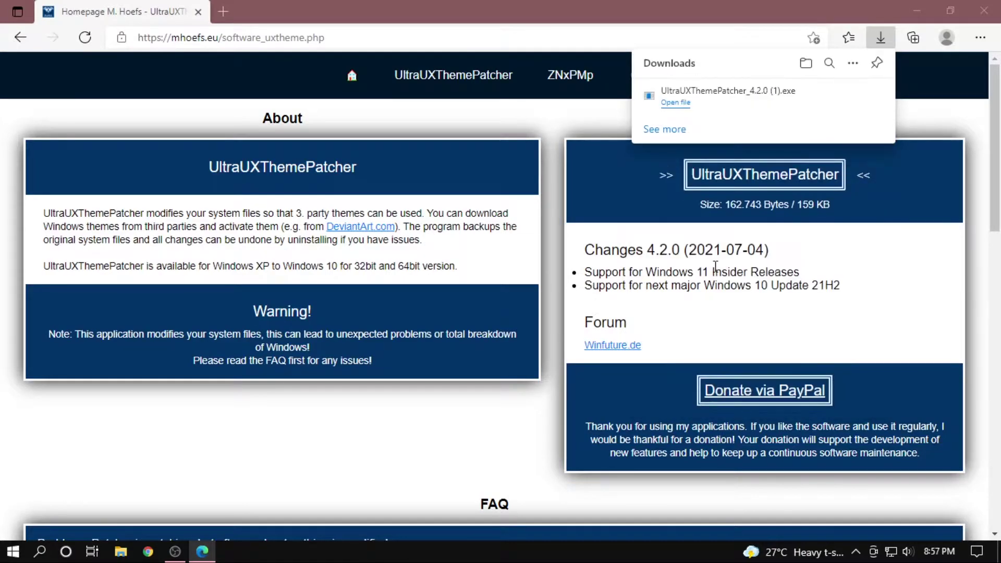
# Run the downloaded UltraUXThemePatcher setup, accept the license agreement and install the patch
pyautogui.click(674, 103)
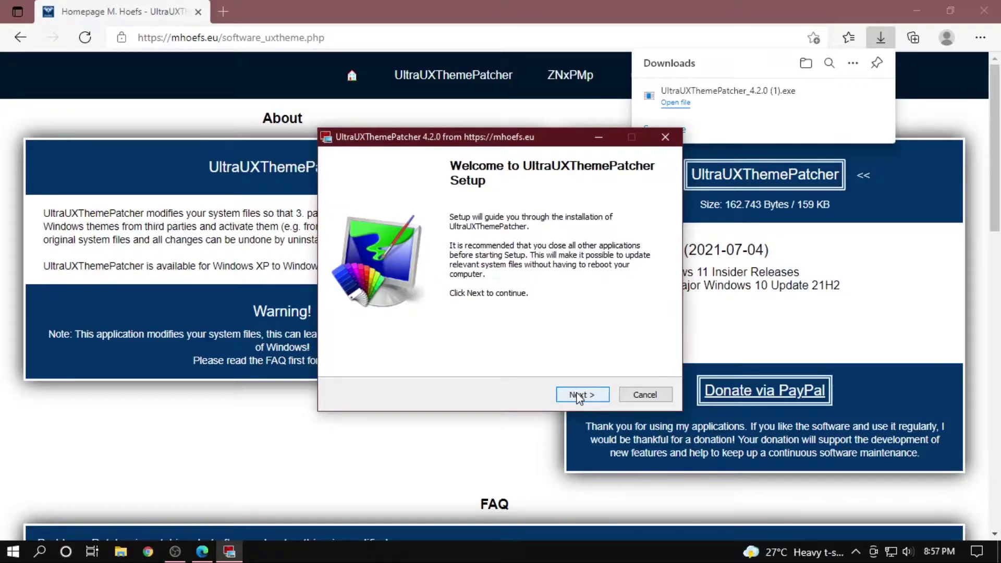
pyautogui.click(580, 397)
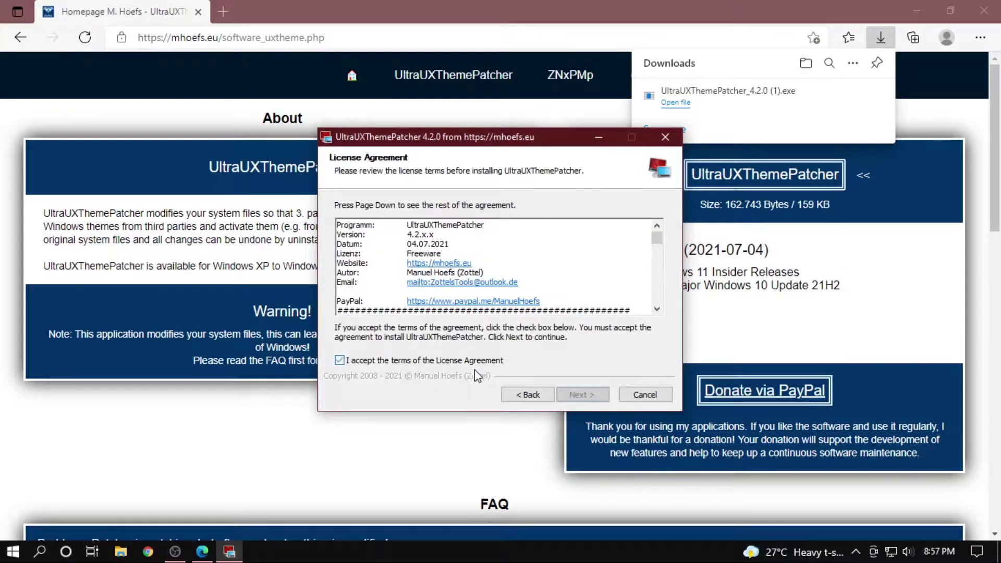
pyautogui.click(577, 394)
pyautogui.click(573, 396)
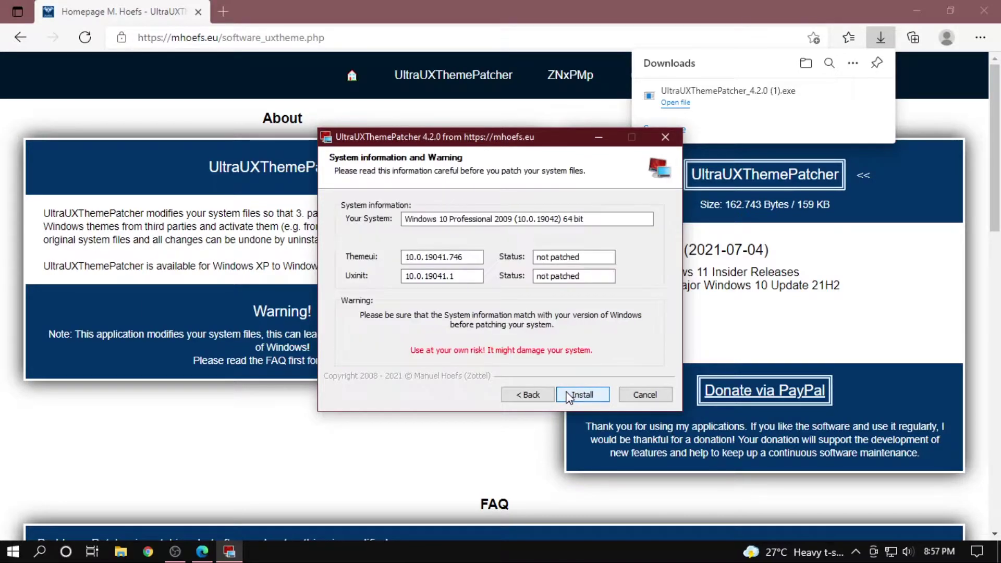
pyautogui.click(568, 396)
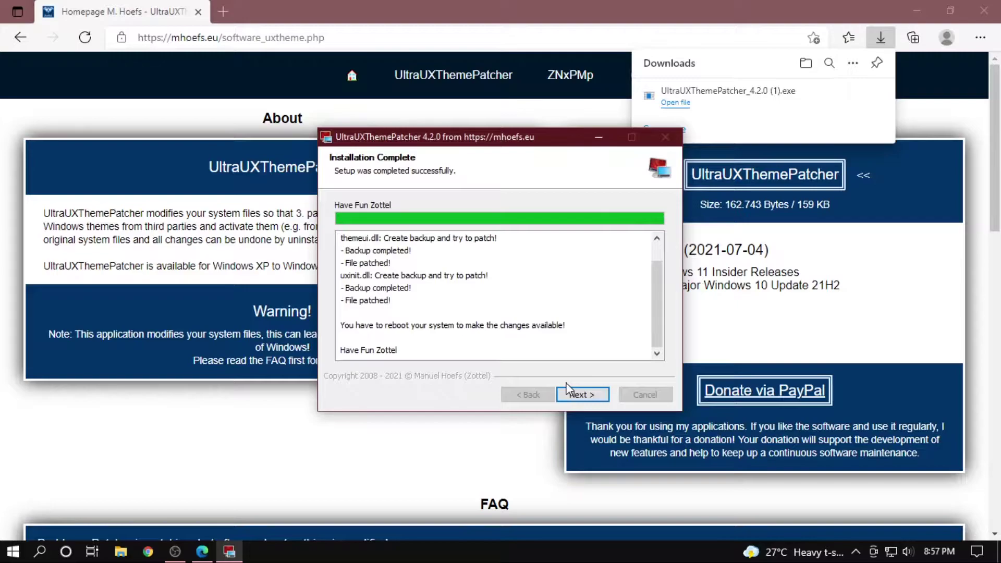
# Finish the UltraUXThemePatcher setup with the Reboot now option, passing over the donation page
pyautogui.click(581, 397)
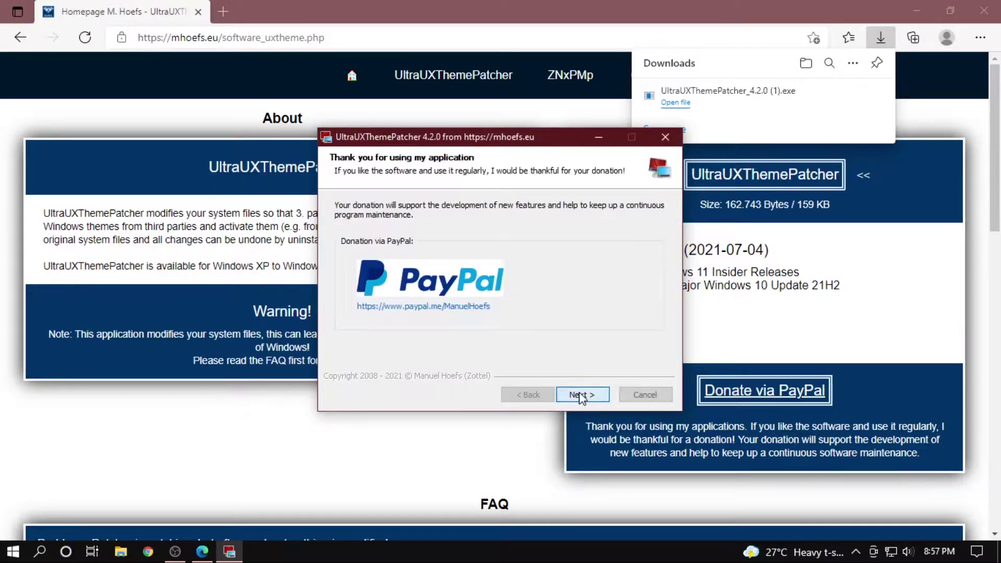
pyautogui.click(581, 397)
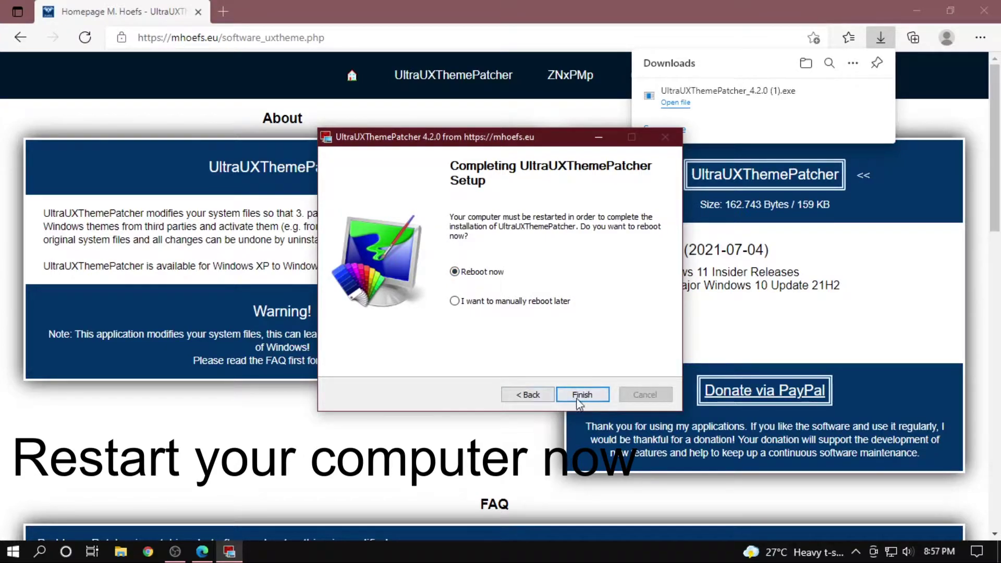
pyautogui.click(593, 396)
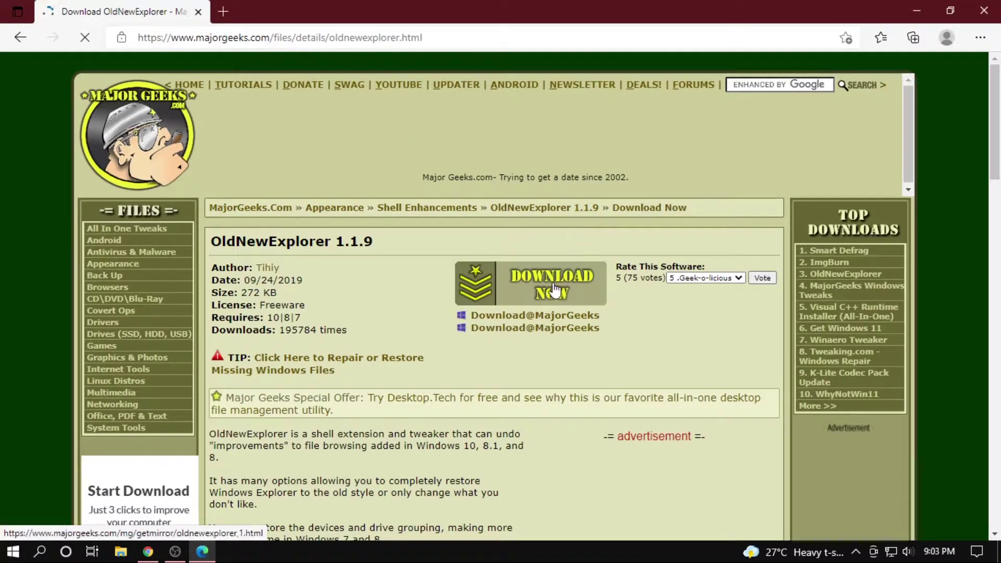
# Download OldNewExplorer 1.1.9 from MajorGeeks and extract OldNewExplorer.zip into an OldNewExplorer folder in Downloads
pyautogui.click(554, 288)
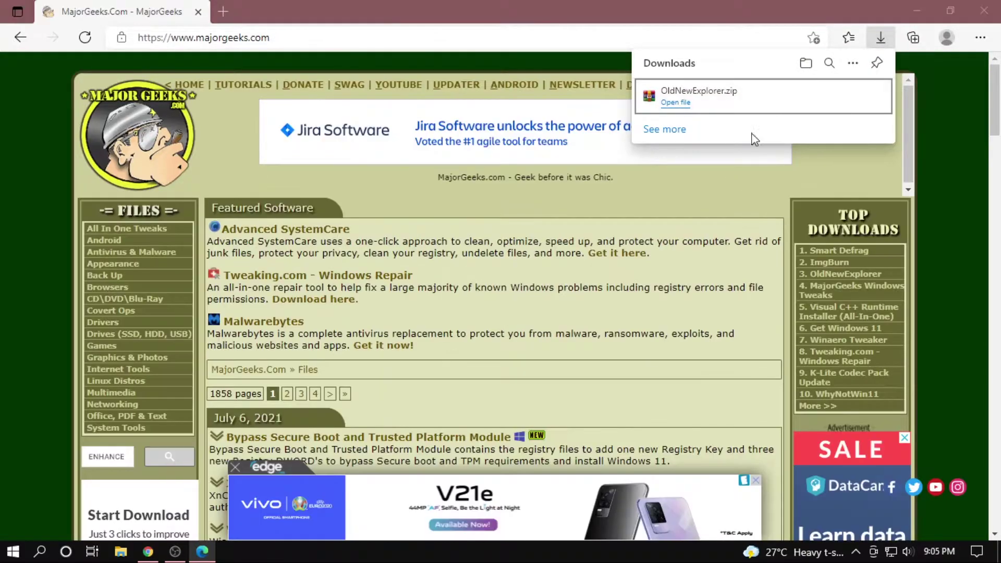
pyautogui.click(830, 97)
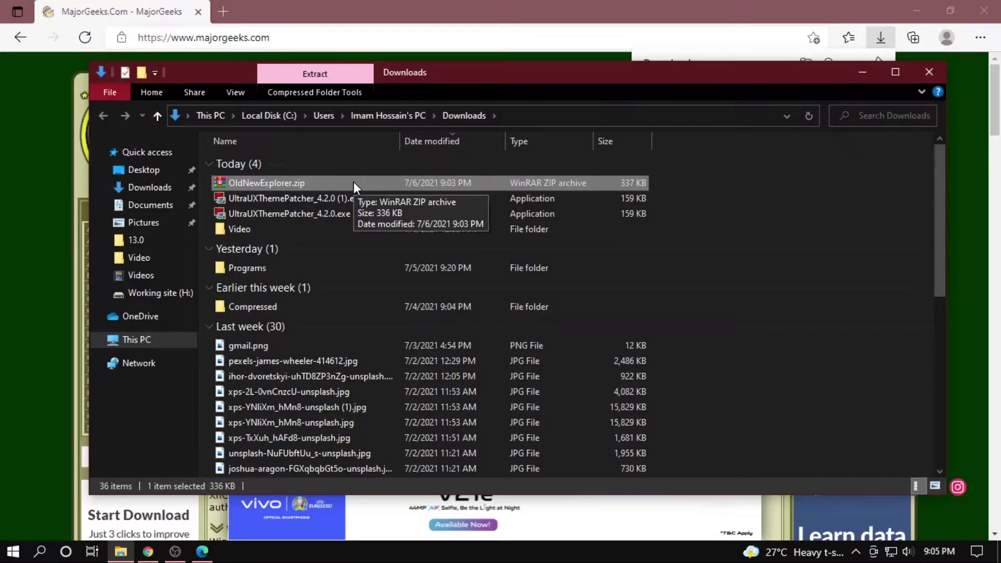
pyautogui.rightClick(353, 183)
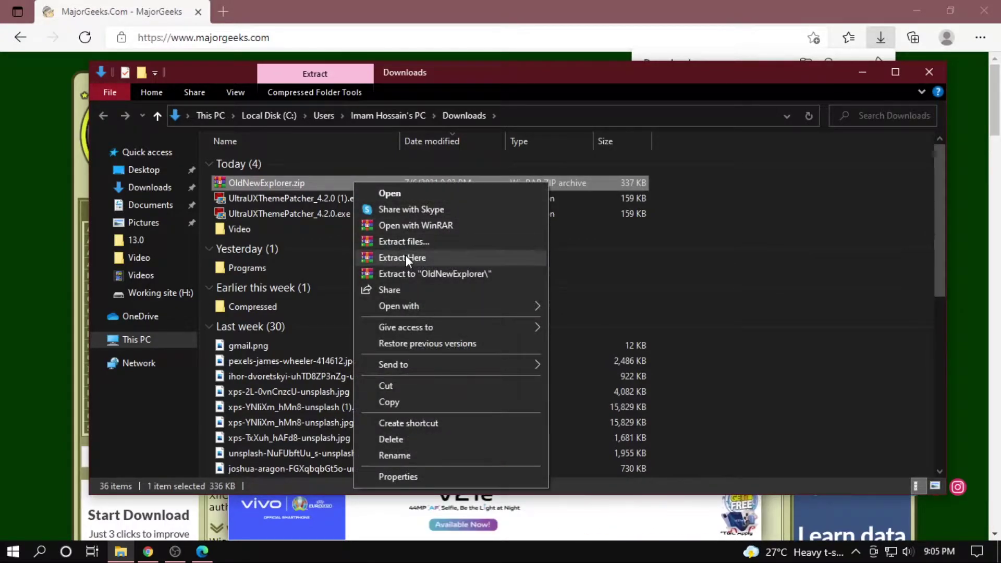
pyautogui.click(408, 276)
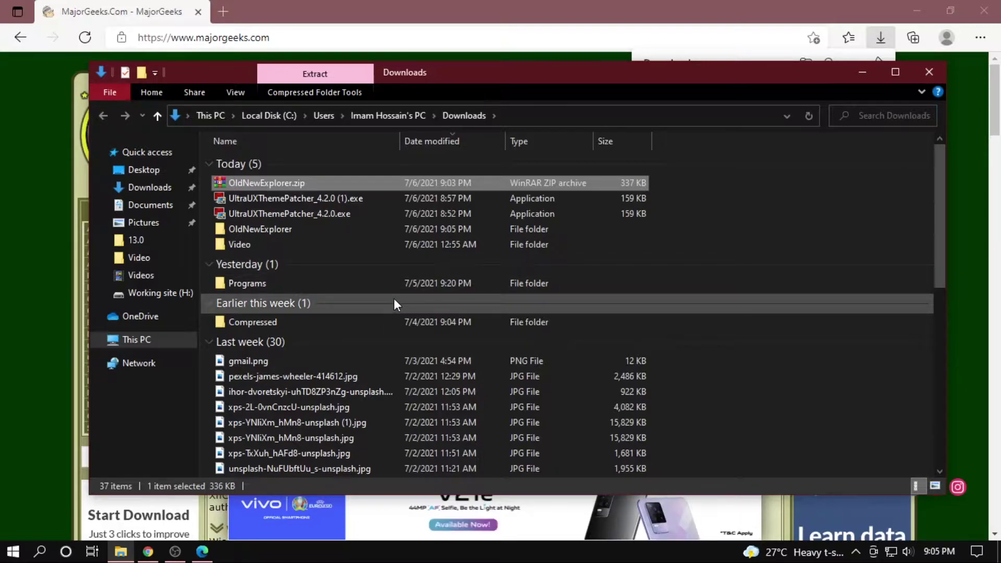
# Open the extracted OldNewExplorer folder and cut the OldNewExplorer subfolder inside it
pyautogui.doubleClick(380, 226)
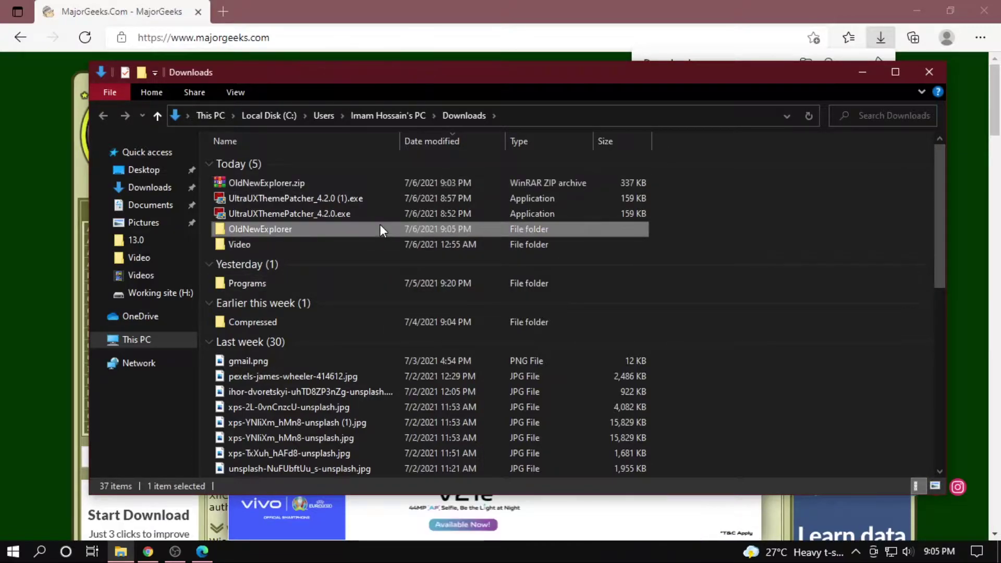
pyautogui.click(328, 162)
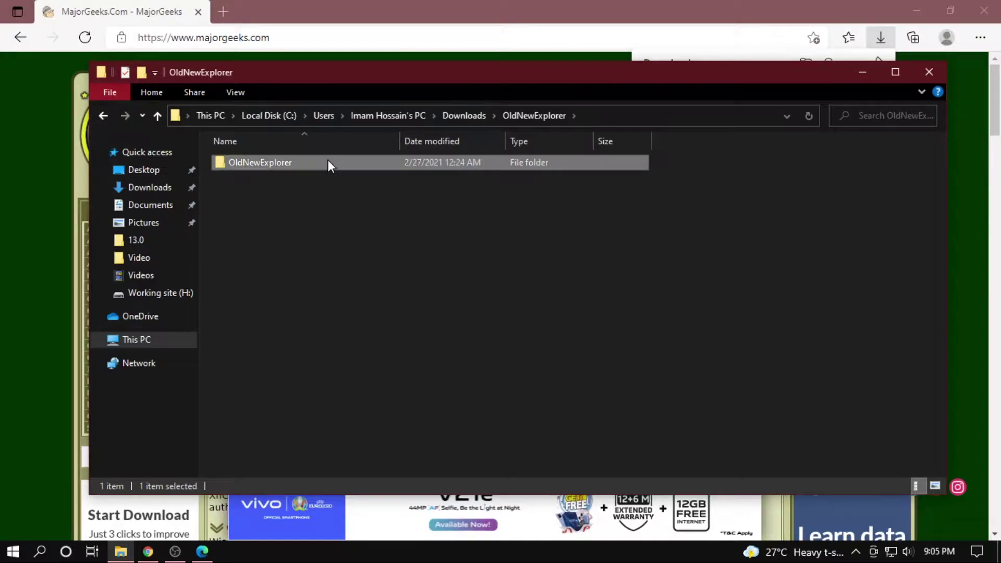
pyautogui.rightClick(327, 161)
pyautogui.click(388, 380)
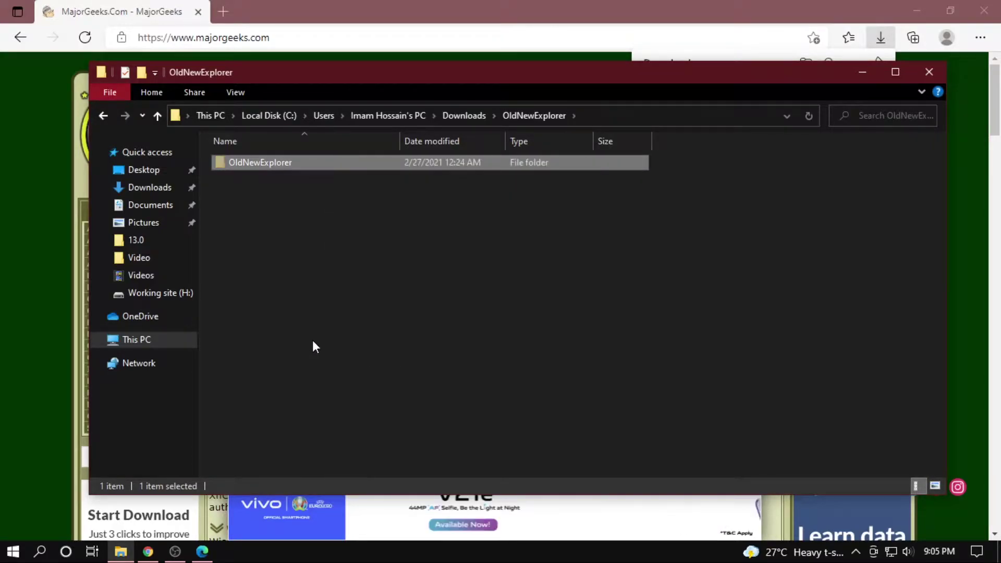
# Paste the cut OldNewExplorer folder into the root of Local Disk (C:)
pyautogui.click(133, 345)
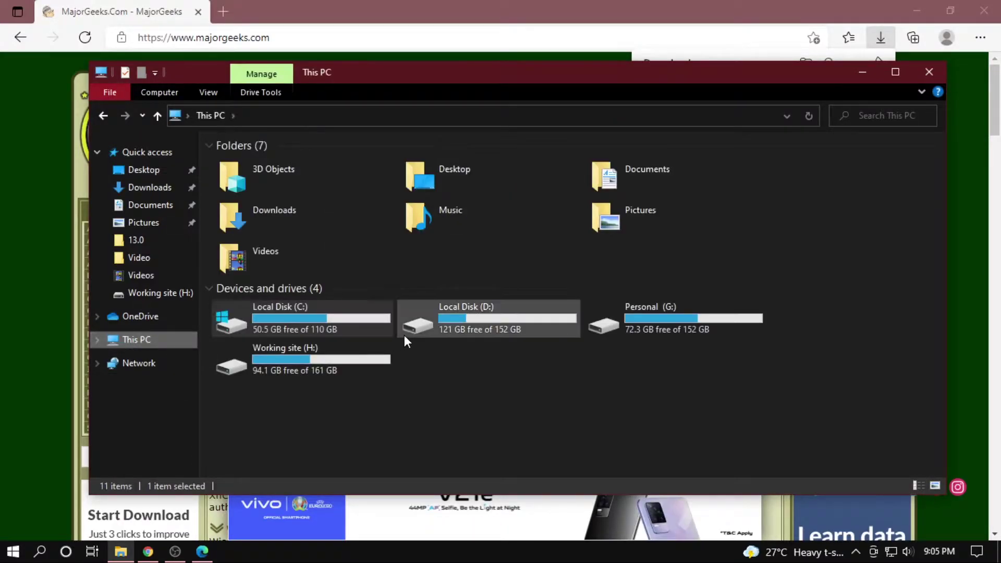
pyautogui.click(308, 323)
pyautogui.doubleClick(308, 325)
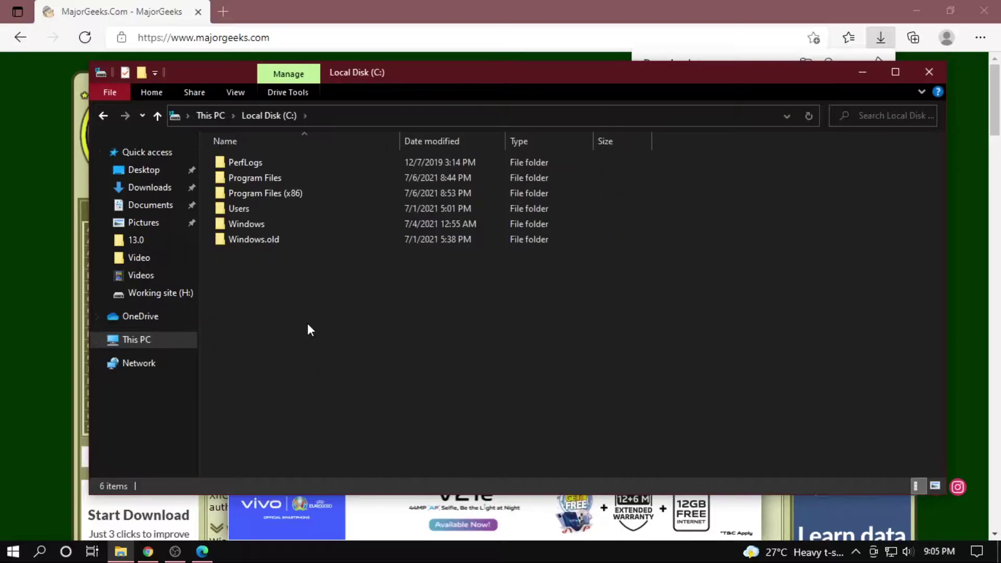
pyautogui.rightClick(298, 294)
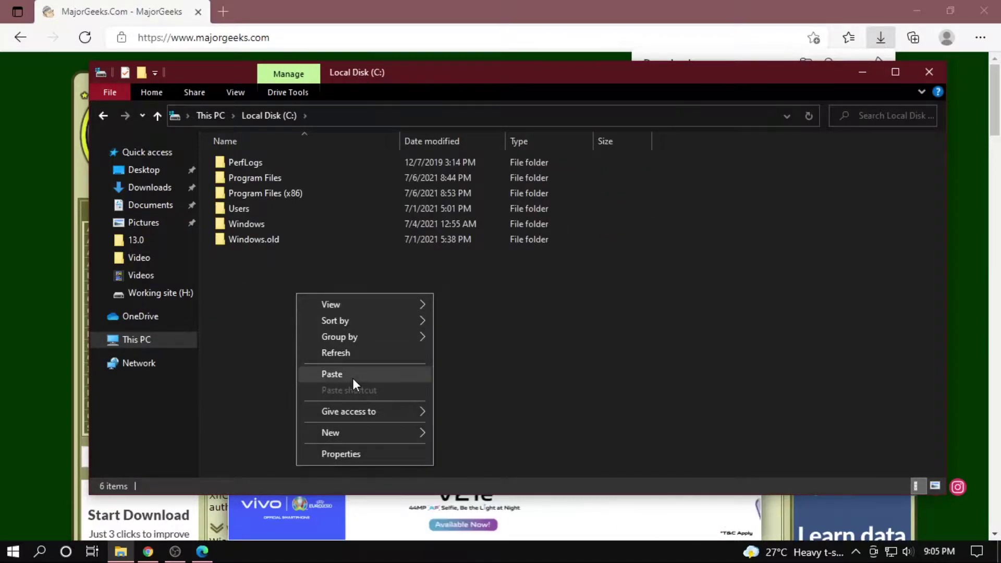
pyautogui.click(332, 375)
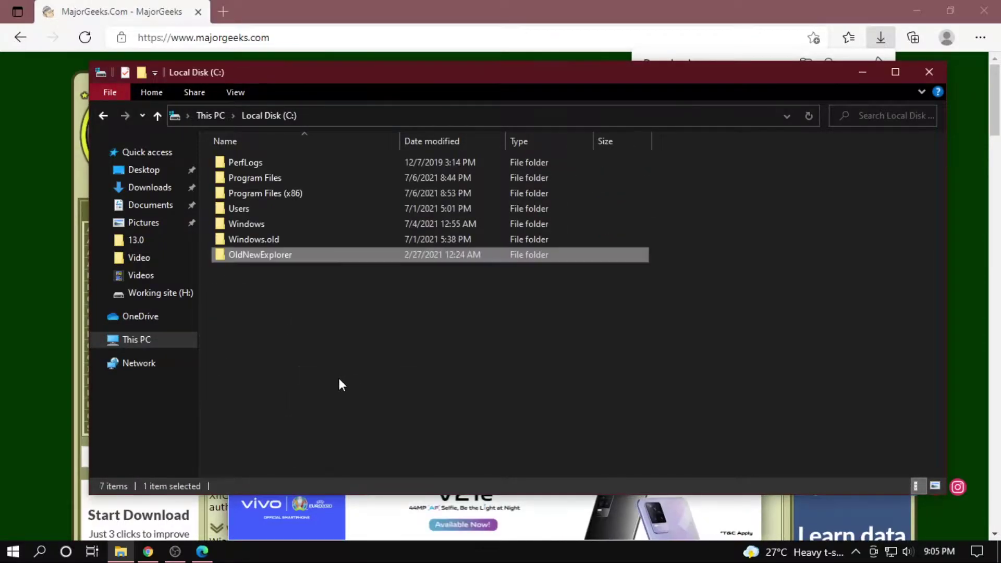
# Open the OldNewExplorer folder on drive C: and launch OldNewExplorerCfg.exe
pyautogui.doubleClick(299, 253)
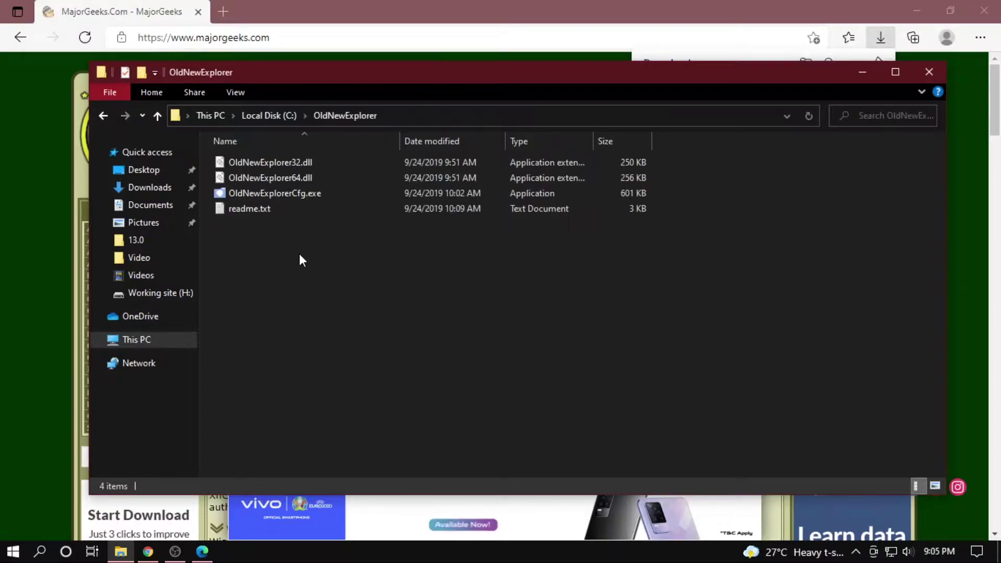
pyautogui.click(308, 189)
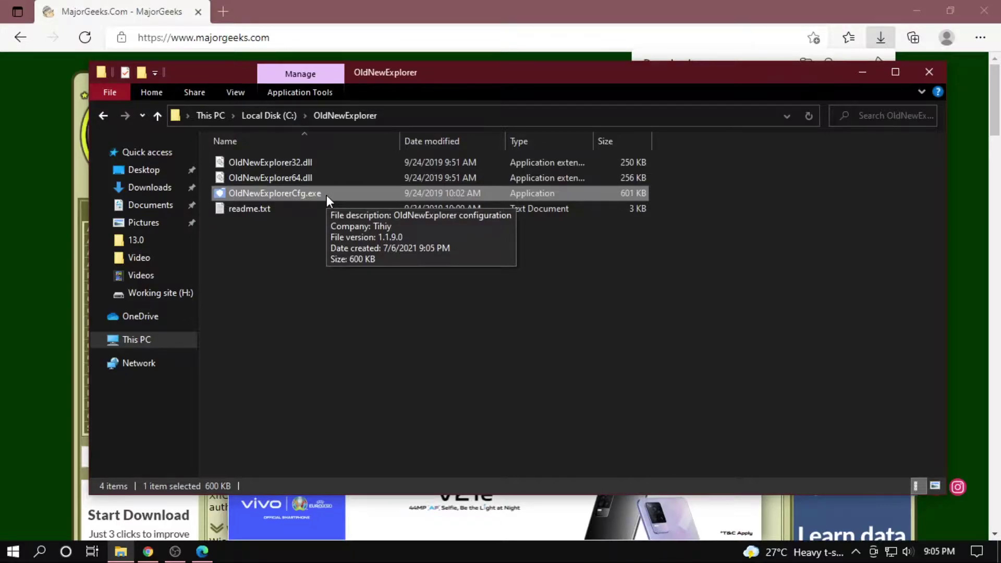
pyautogui.rightClick(327, 195)
pyautogui.click(365, 224)
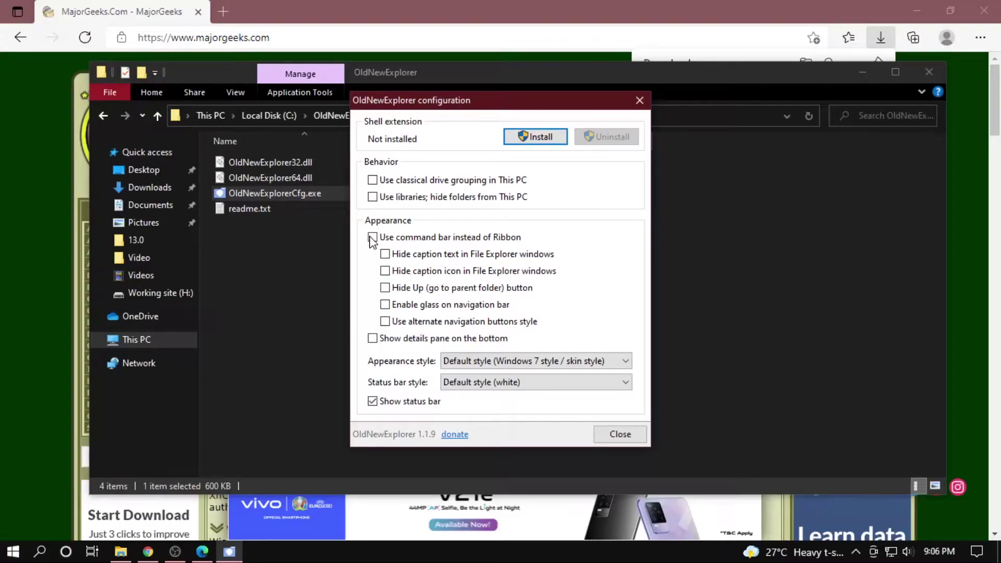
# Use the command bar instead of Ribbon, disable navigation bar glass, alternate navigation buttons and the status bar, and install the shell extension
pyautogui.click(373, 237)
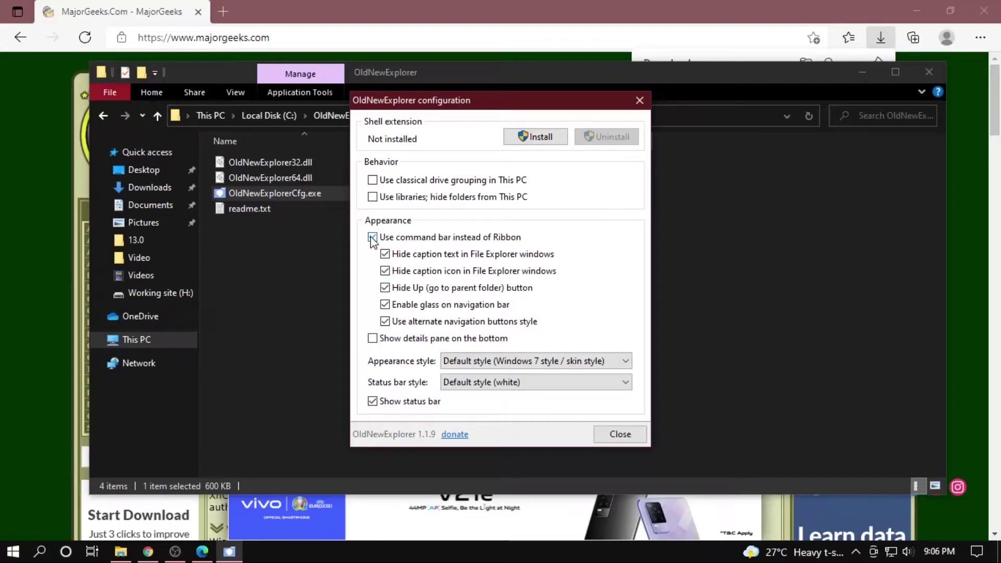
pyautogui.click(385, 305)
pyautogui.click(384, 322)
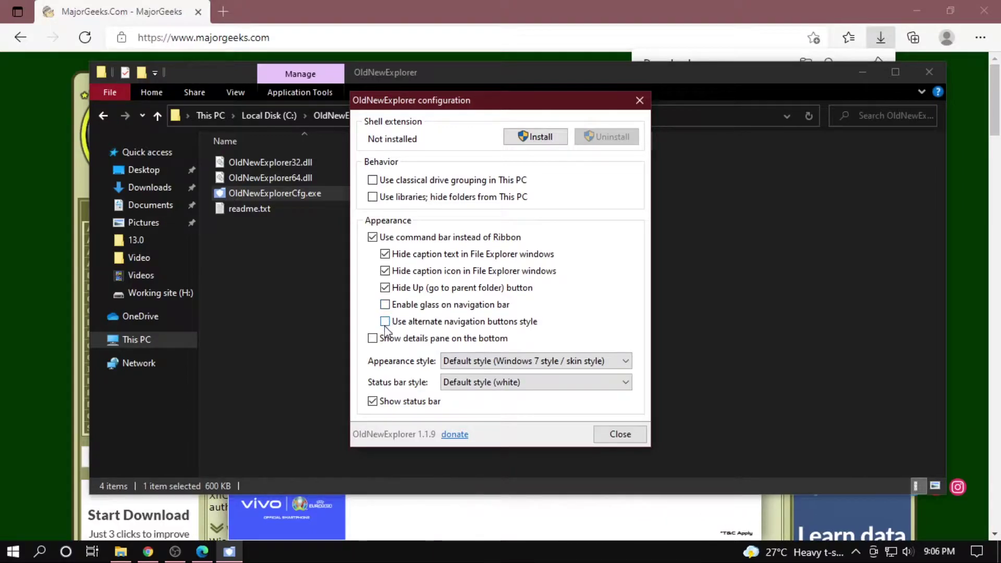
pyautogui.click(373, 402)
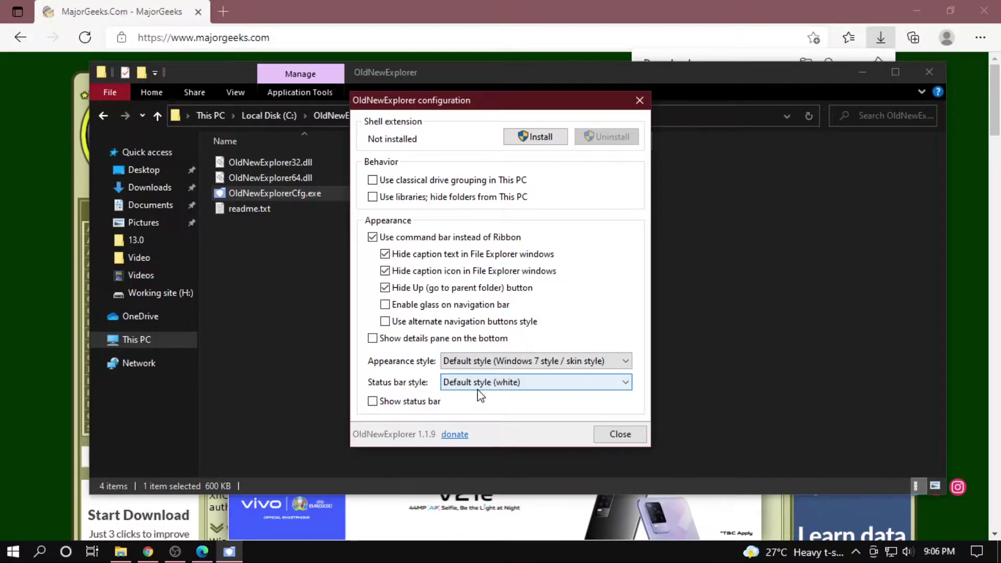
pyautogui.click(538, 138)
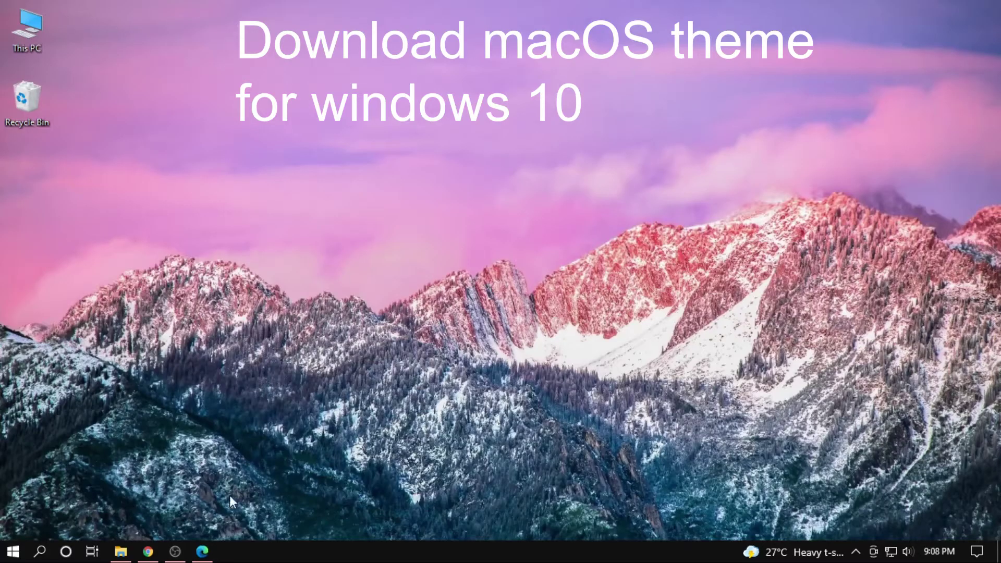
# Download theme_macos.zip from the macOS for Windows 10 page on uxthemepatcher.com, dismissing the advertisement
pyautogui.click(207, 554)
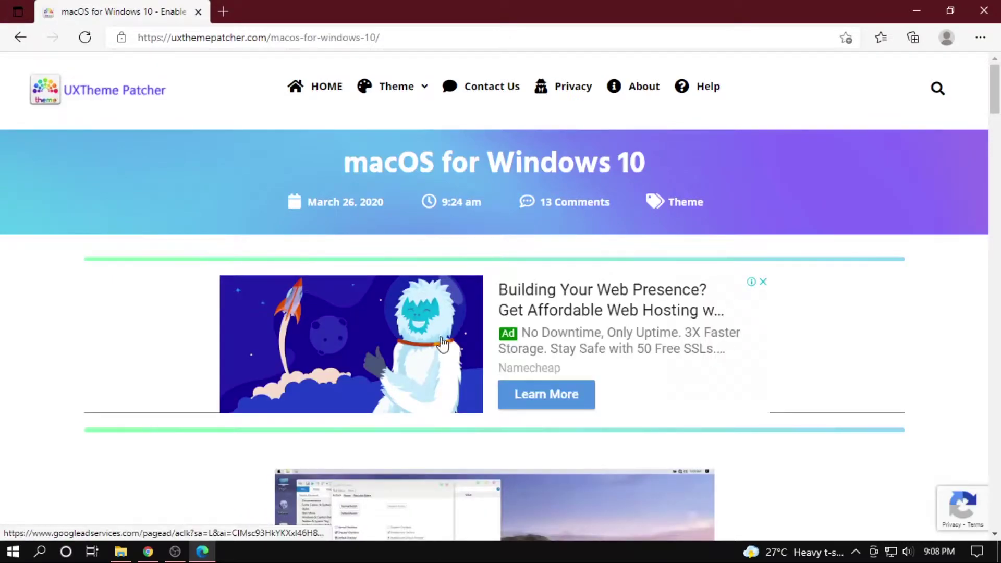
pyautogui.scroll(-10, 443, 343)
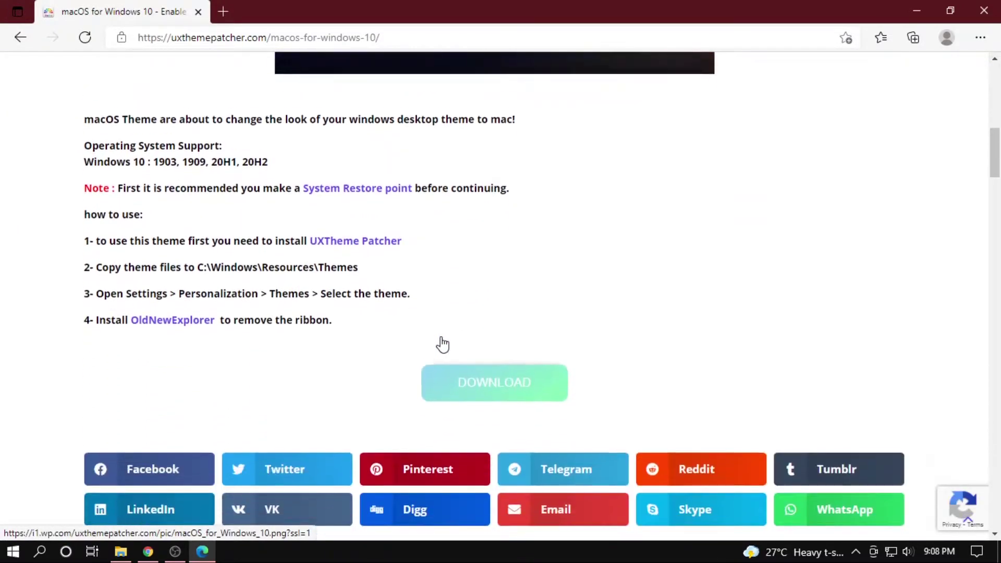
pyautogui.click(477, 363)
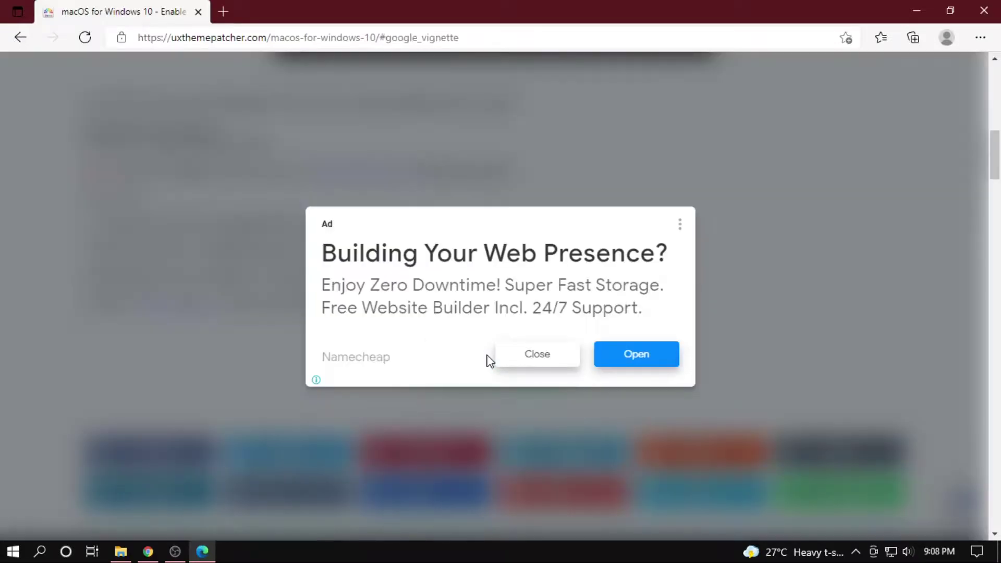
pyautogui.click(517, 348)
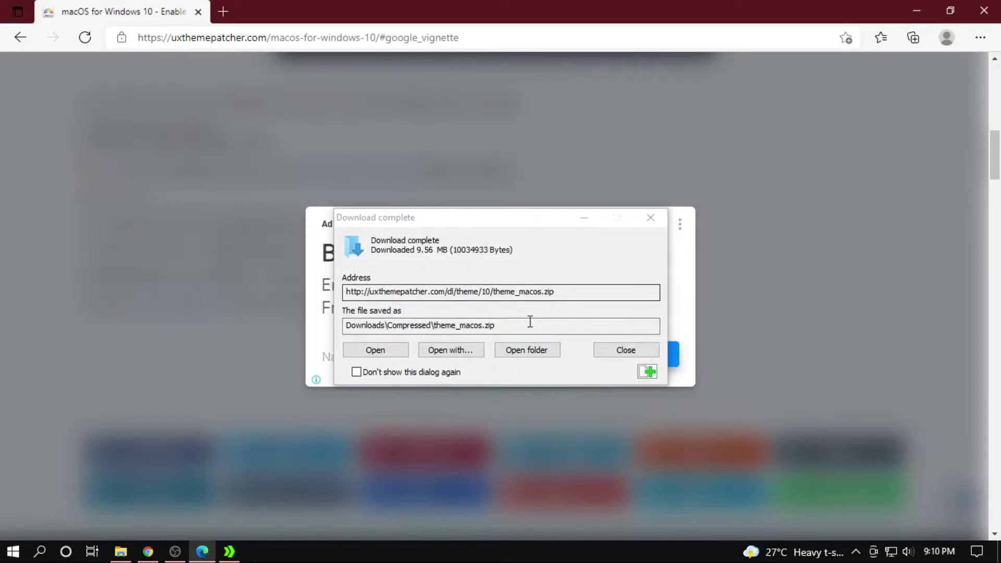
# Examine the contents of theme_macos.zip and its macOS folder, and close the archive and browser windows
pyautogui.click(402, 350)
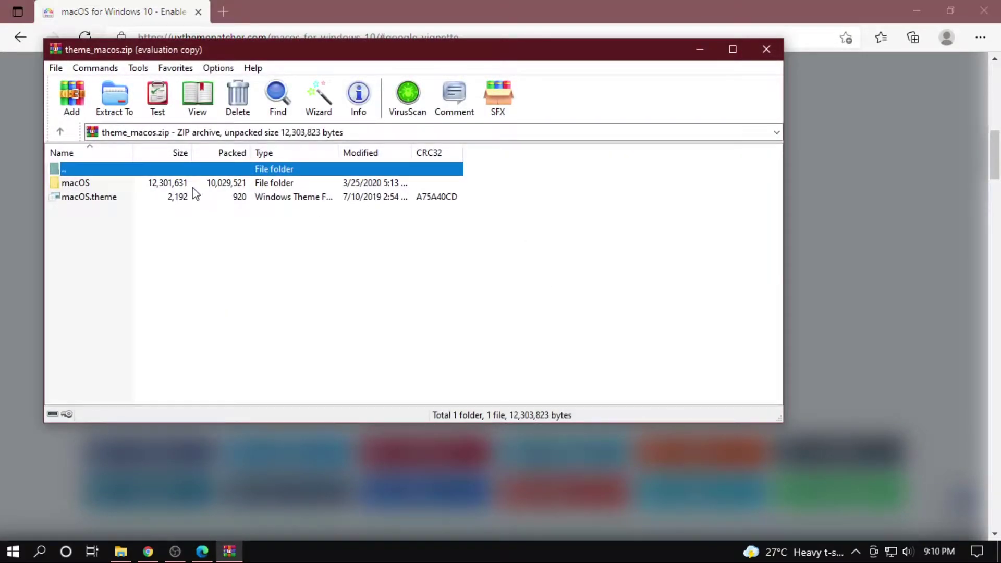
pyautogui.click(193, 184)
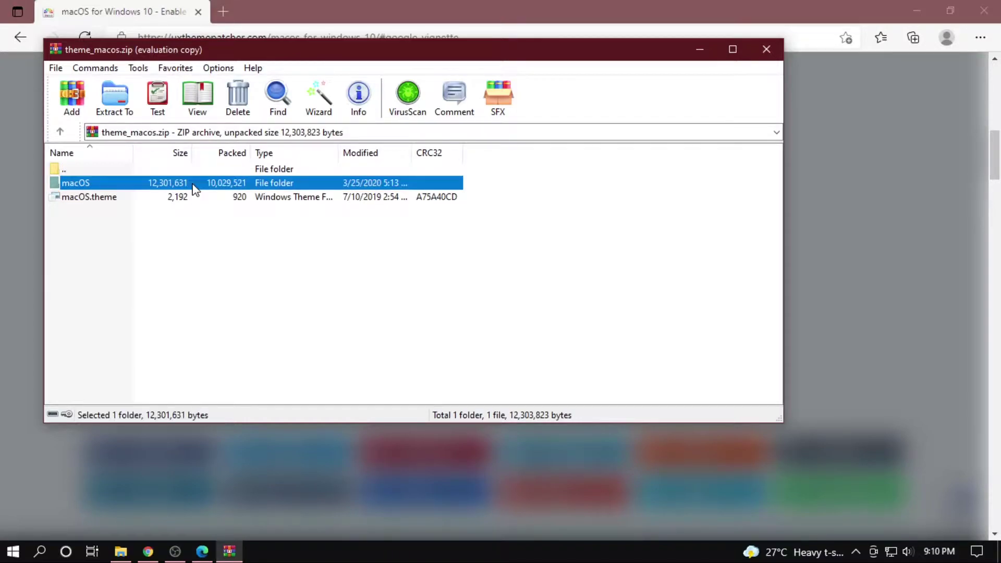
pyautogui.doubleClick(193, 183)
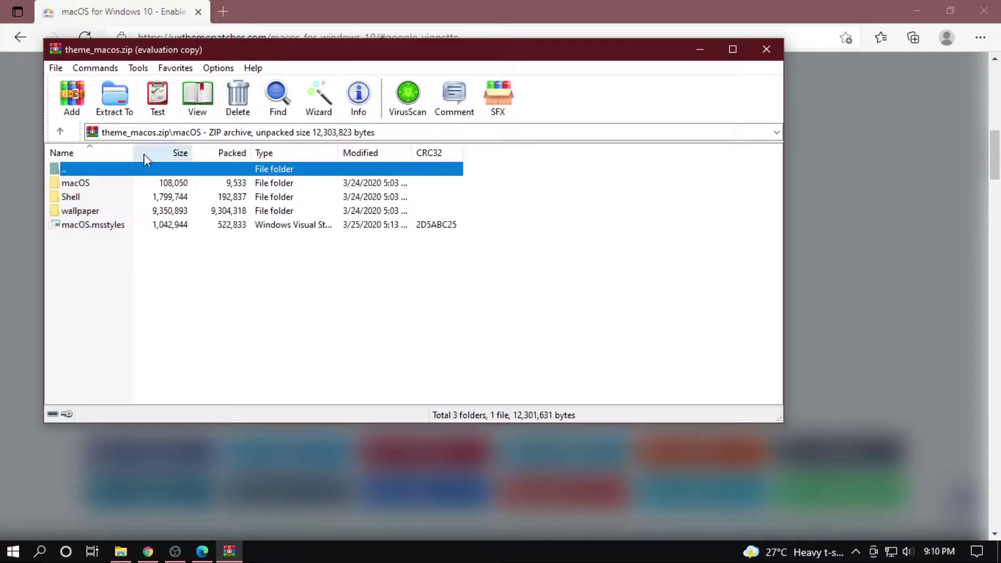
pyautogui.doubleClick(61, 132)
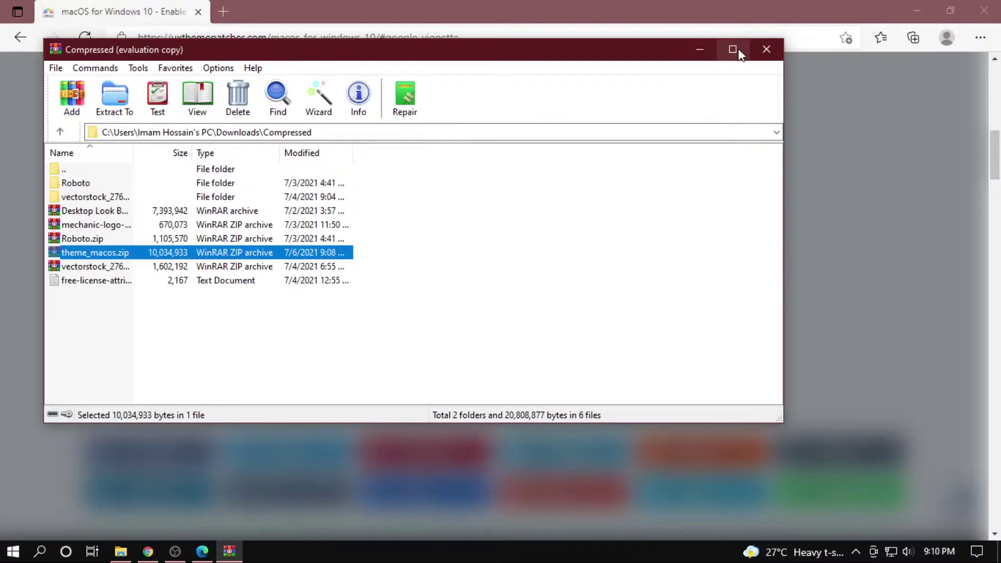
pyautogui.click(764, 51)
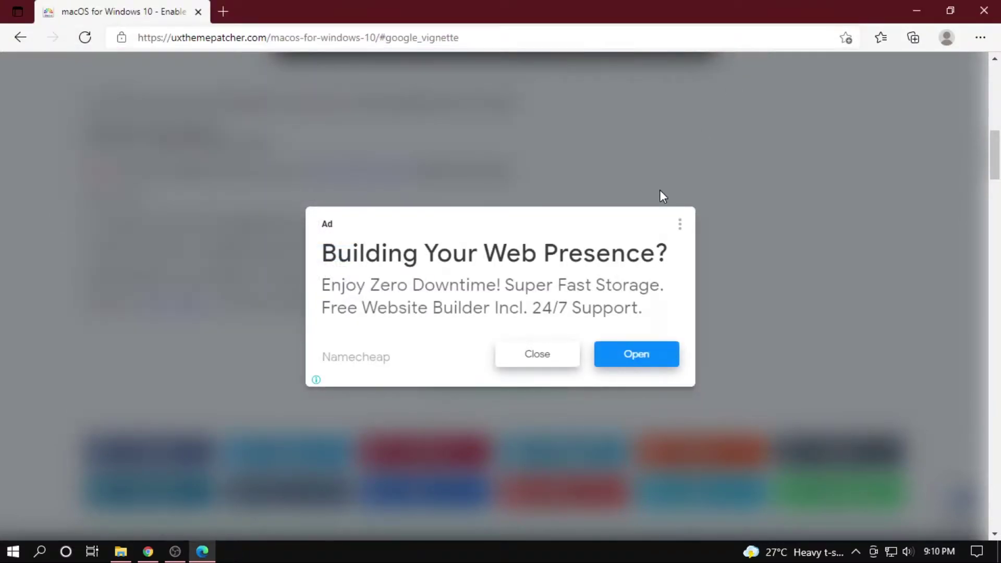
pyautogui.click(984, 10)
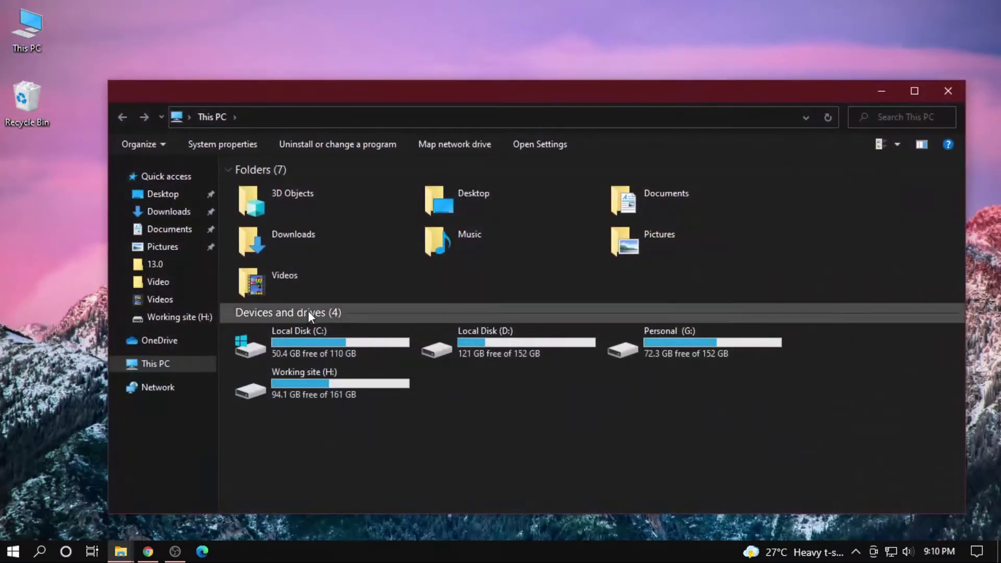
# Extract theme_macos.zip into a theme_macos folder within the Compressed folder in Downloads
pyautogui.click(174, 213)
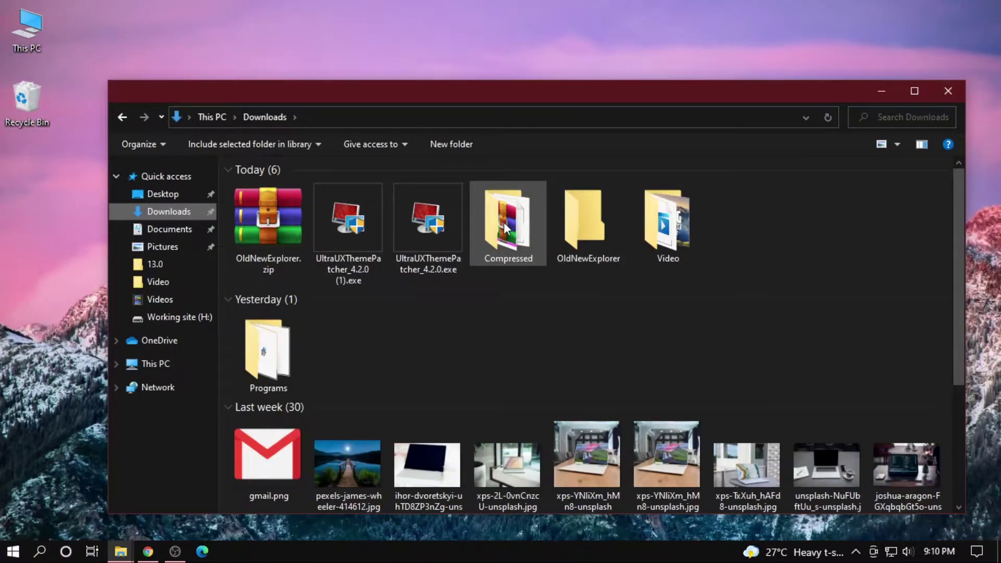
pyautogui.doubleClick(504, 225)
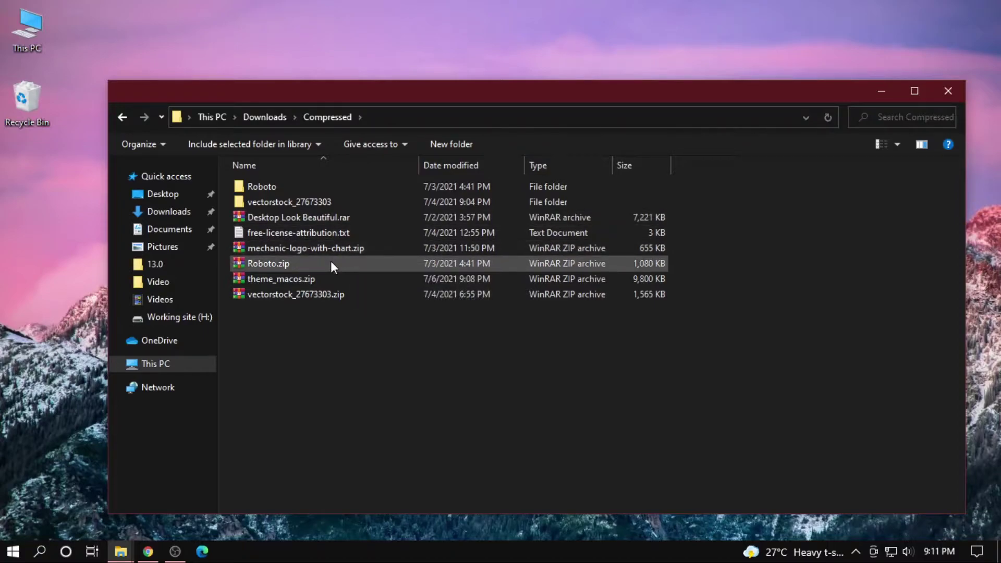
pyautogui.click(326, 276)
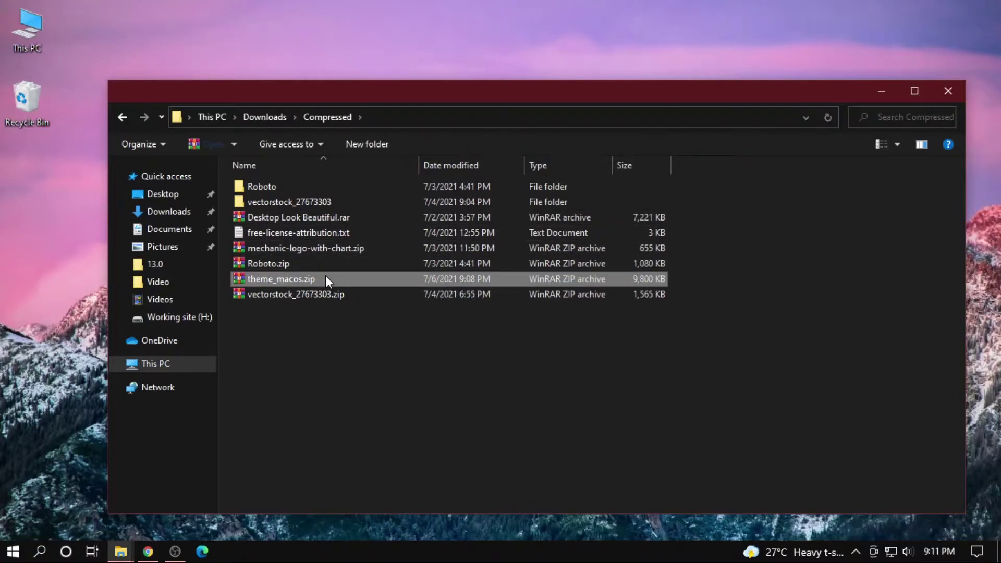
pyautogui.rightClick(326, 278)
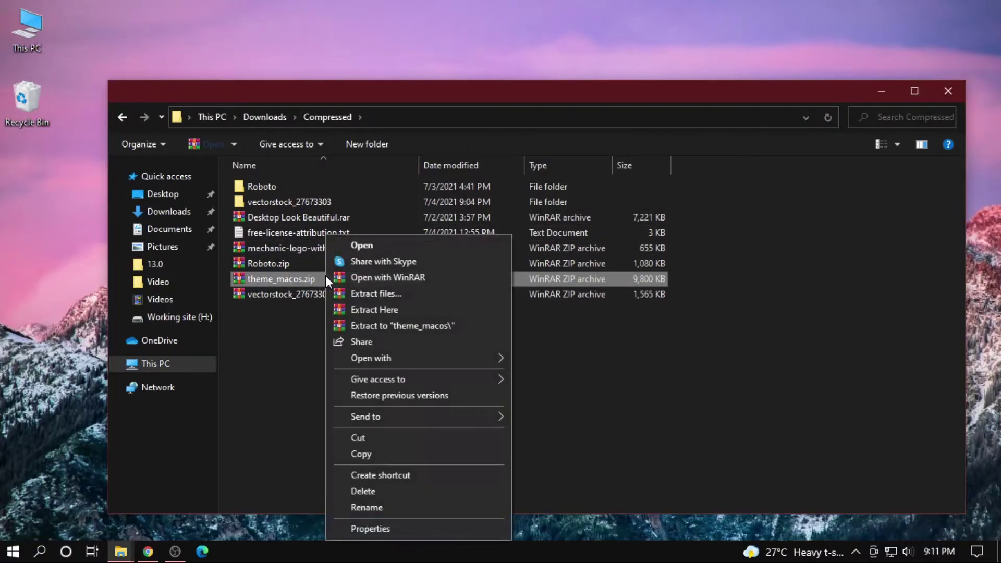
pyautogui.click(377, 325)
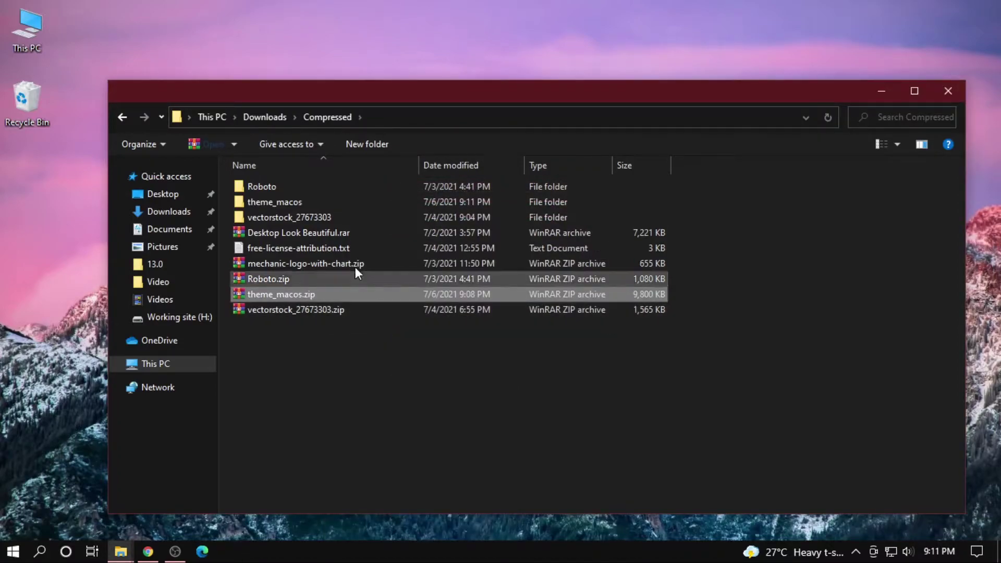
# Copy the macOS folder and the macOS.theme file from the extracted theme_macos folder
pyautogui.doubleClick(332, 201)
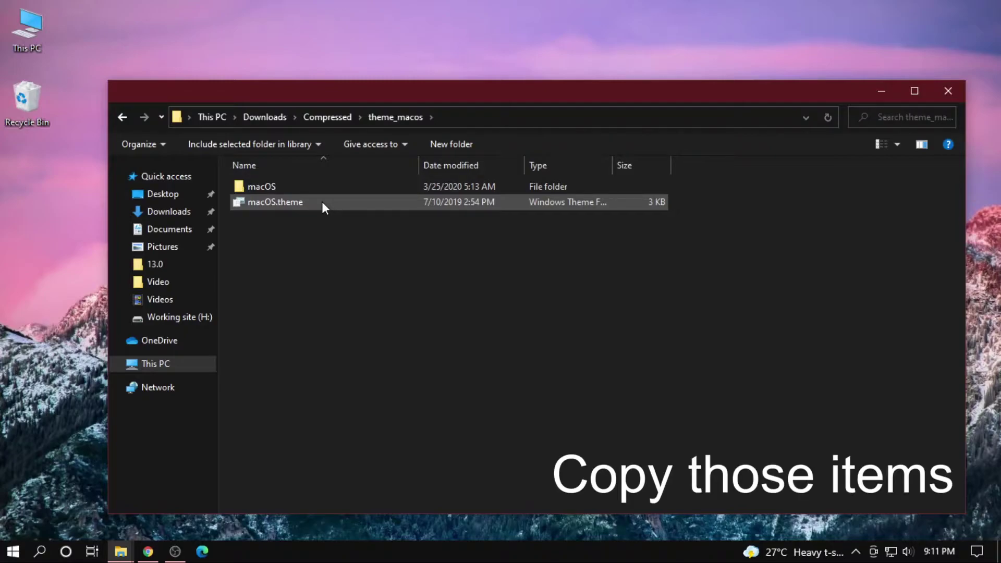
pyautogui.moveTo(311, 219); pyautogui.dragTo(312, 185)
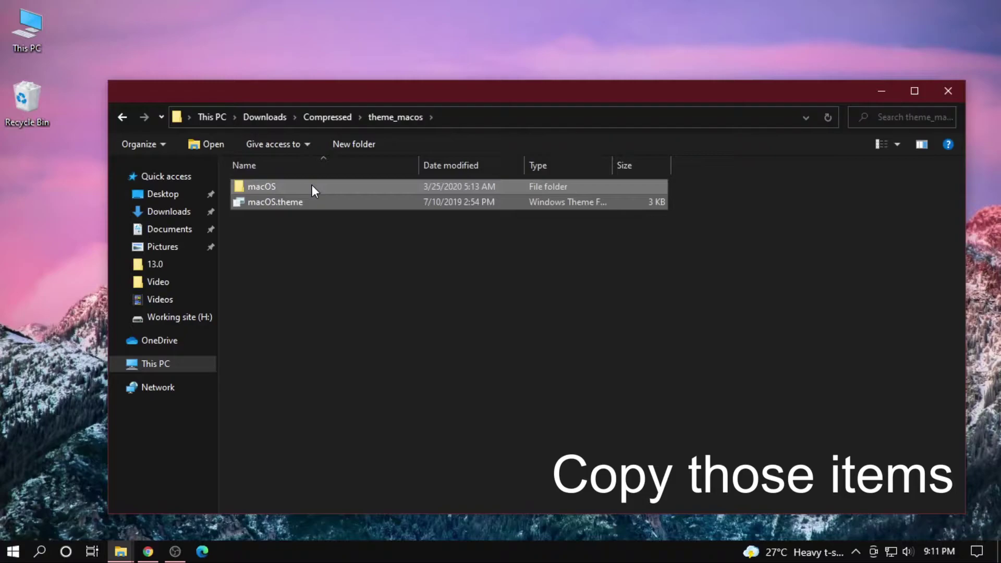
pyautogui.rightClick(313, 189)
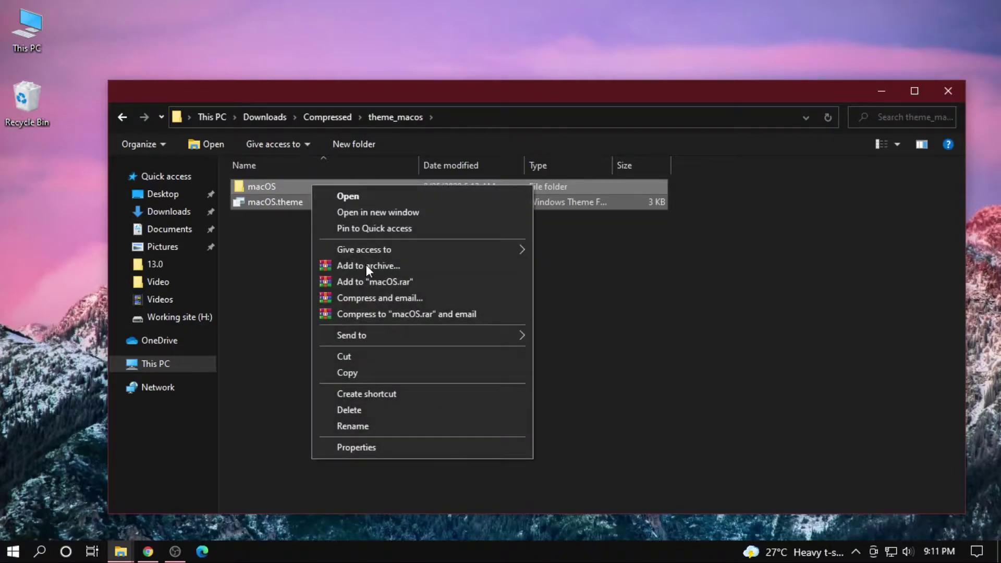
pyautogui.click(377, 372)
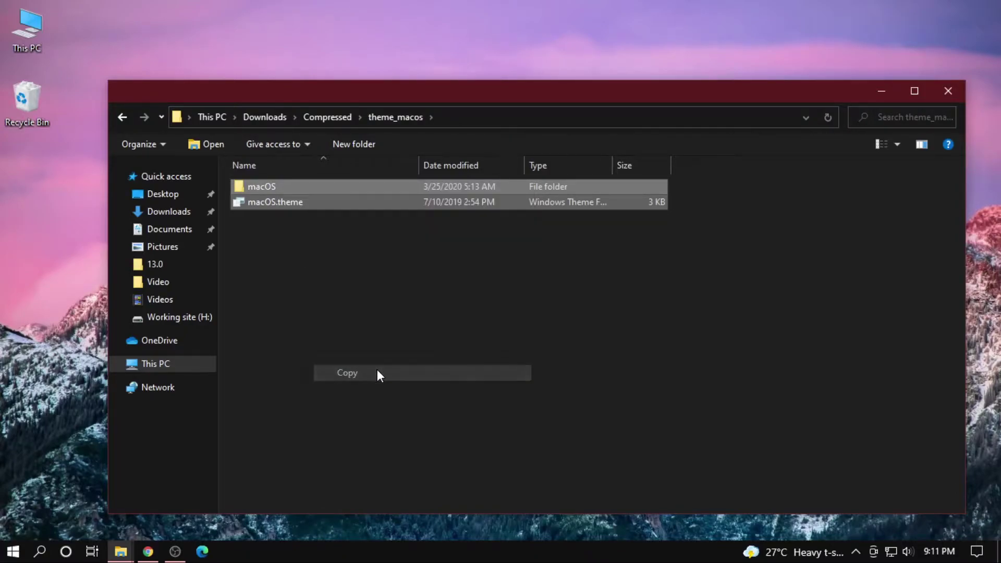
# Open the C:\Windows\Resources\Themes folder
pyautogui.click(150, 371)
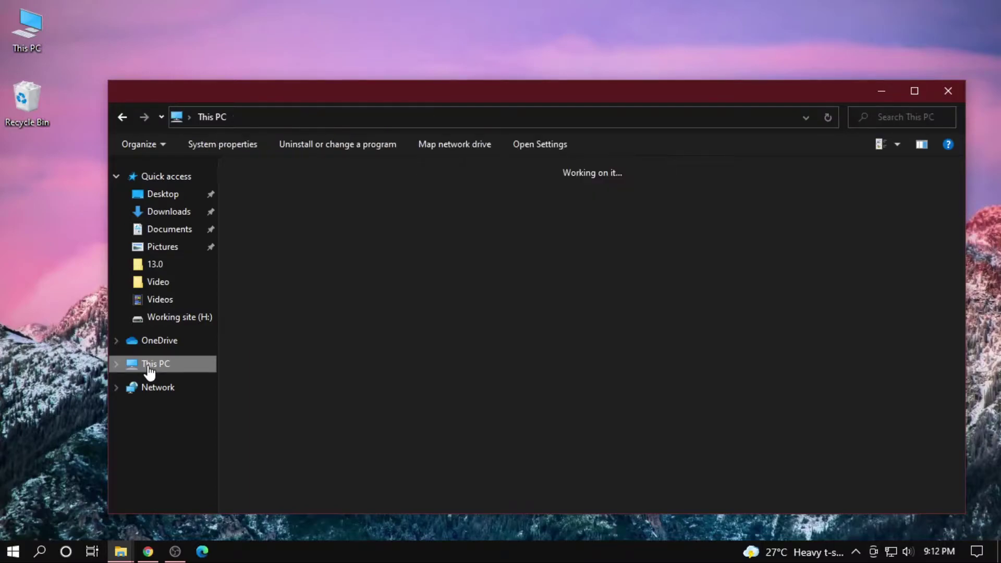
pyautogui.doubleClick(282, 355)
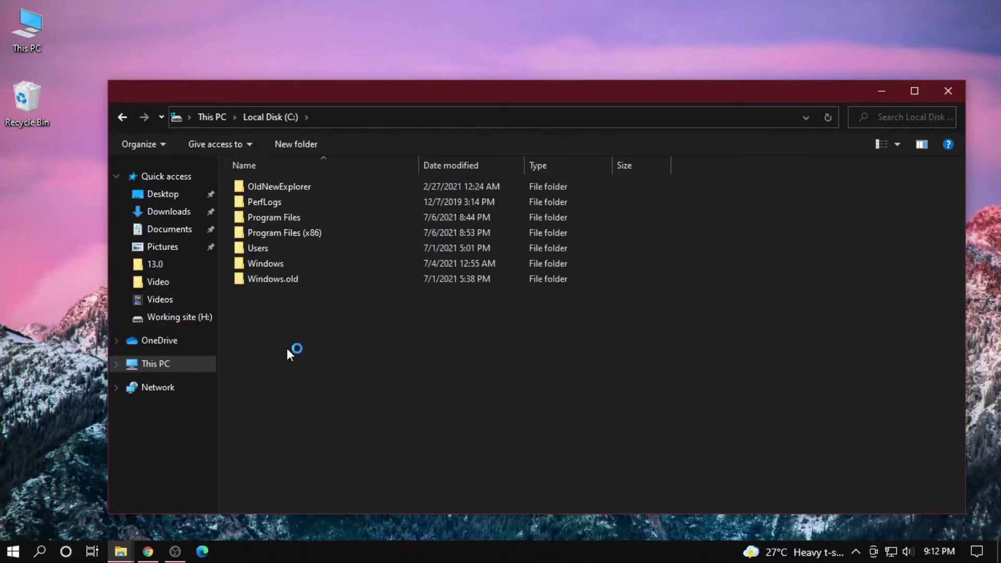
pyautogui.doubleClick(292, 261)
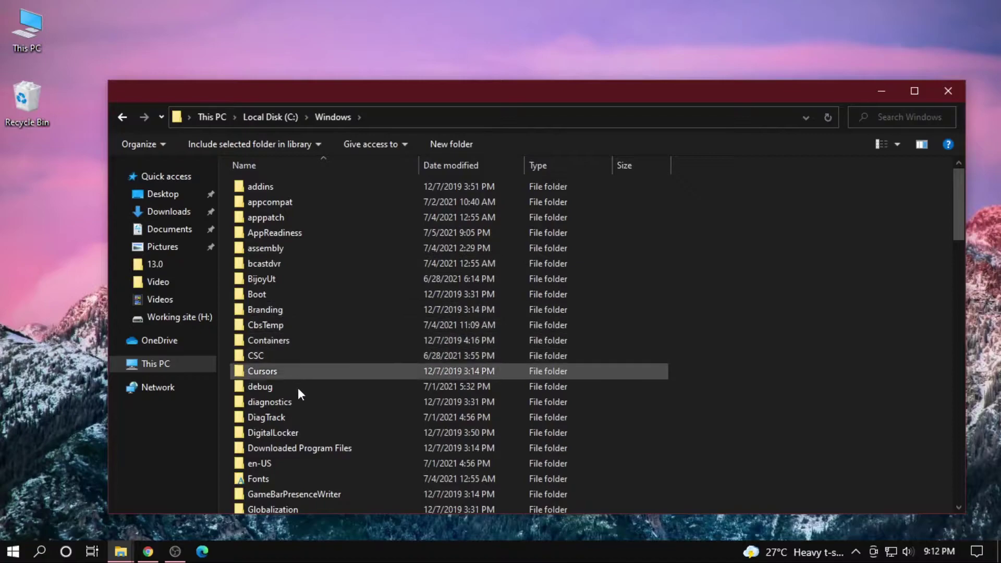
pyautogui.scroll(-3, 296, 383)
pyautogui.scroll(-3, 293, 448)
pyautogui.scroll(-7, 300, 416)
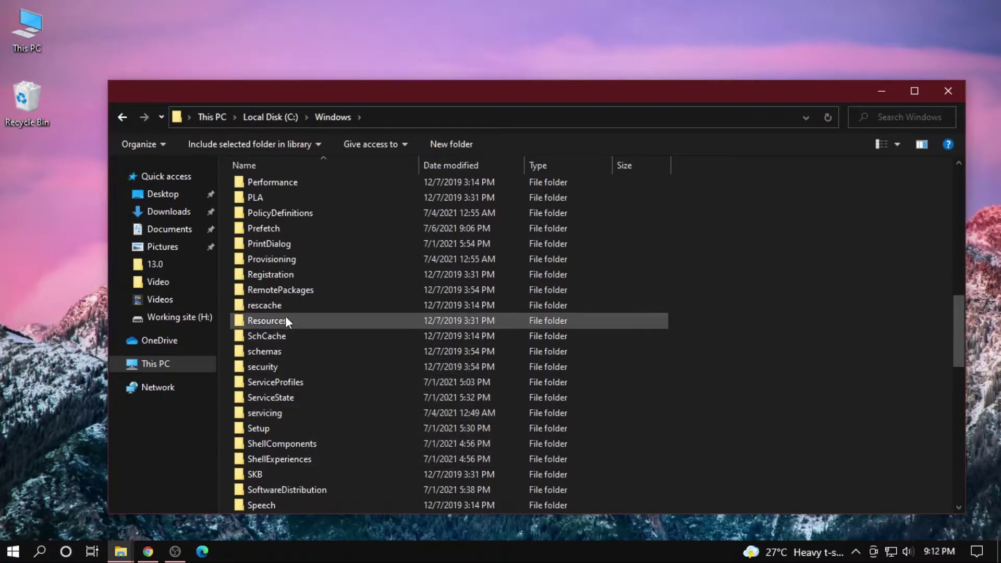
pyautogui.doubleClick(278, 321)
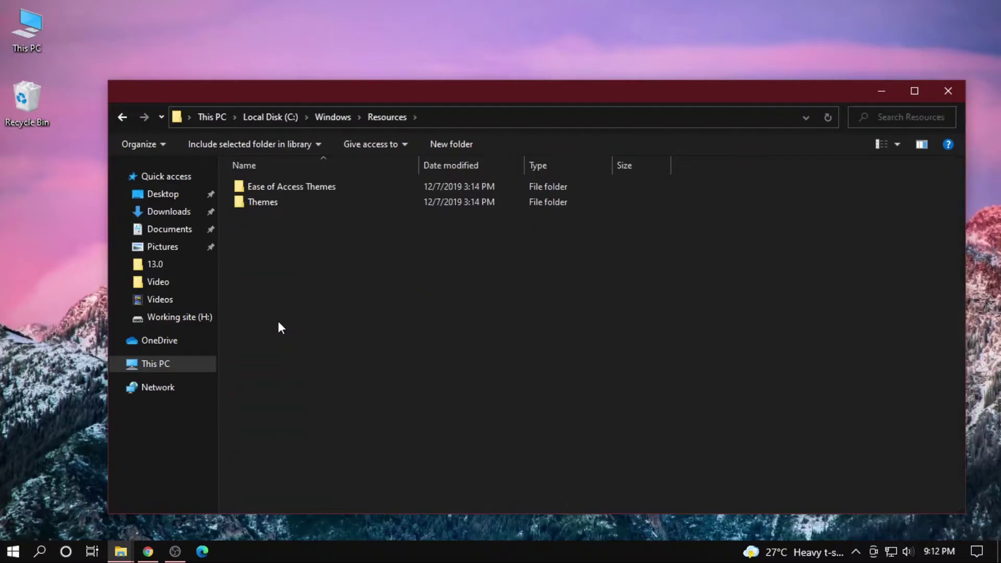
pyautogui.doubleClick(277, 202)
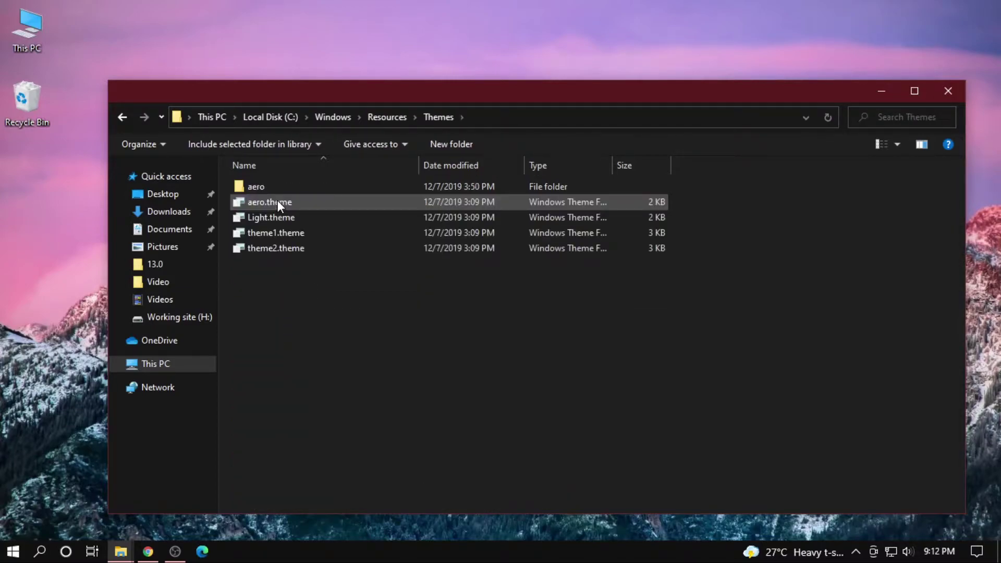
# Paste the copied macOS folder and macOS.theme file into the Themes folder, granting administrator permission, and close the window
pyautogui.rightClick(300, 290)
pyautogui.click(334, 390)
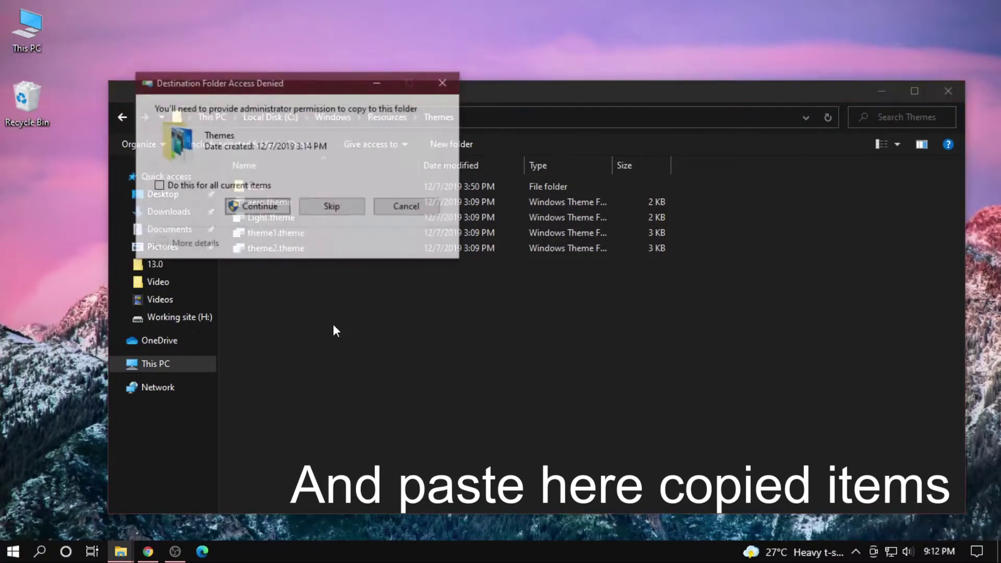
pyautogui.click(266, 208)
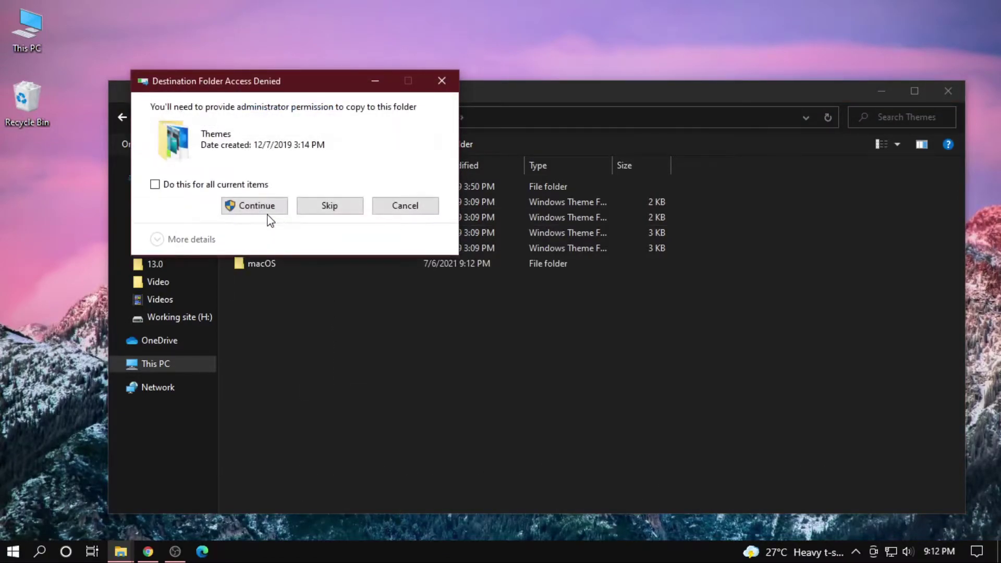
pyautogui.click(266, 208)
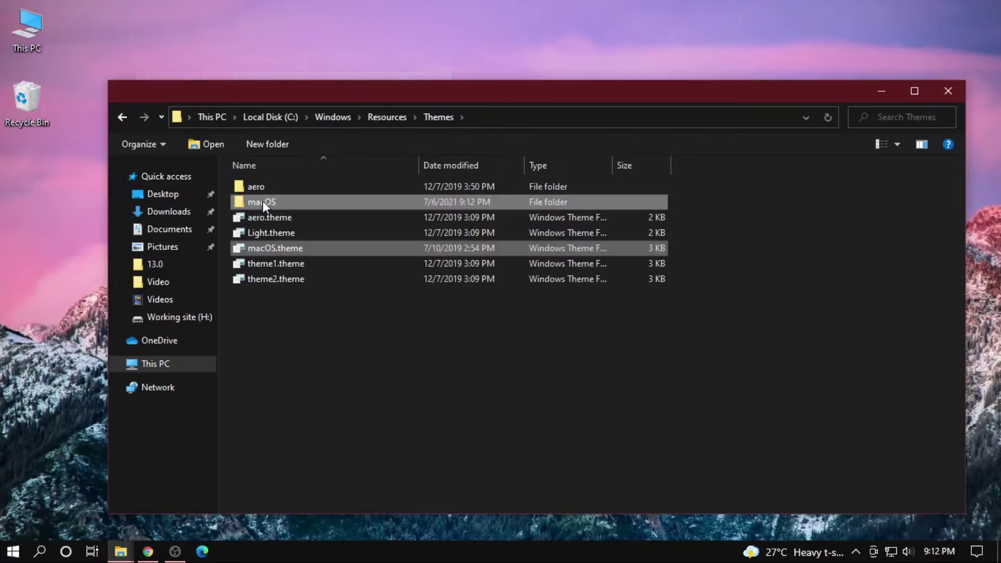
pyautogui.click(424, 349)
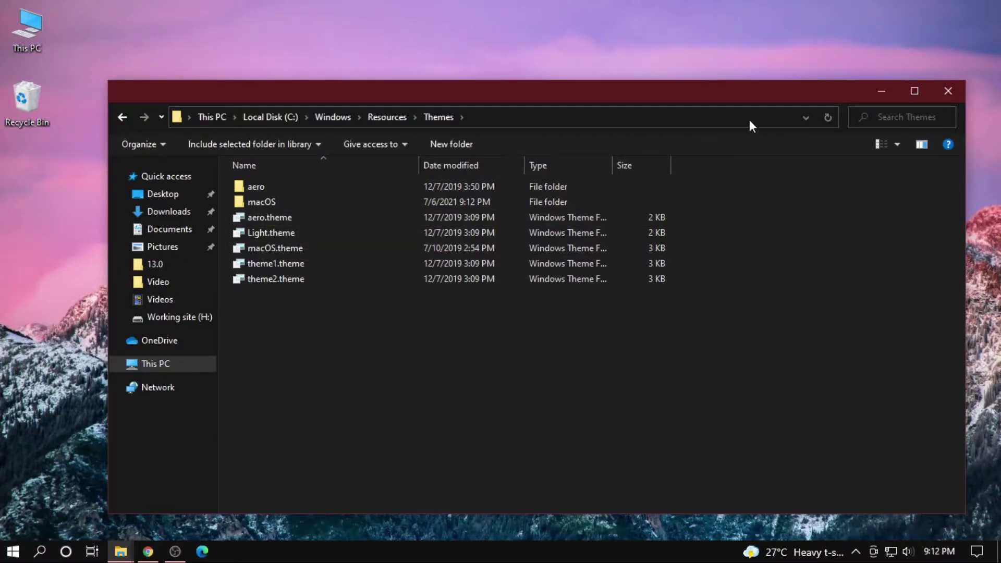
pyautogui.click(958, 91)
# Apply the macOS theme in the desktop's personalization settings and close Settings
pyautogui.rightClick(612, 105)
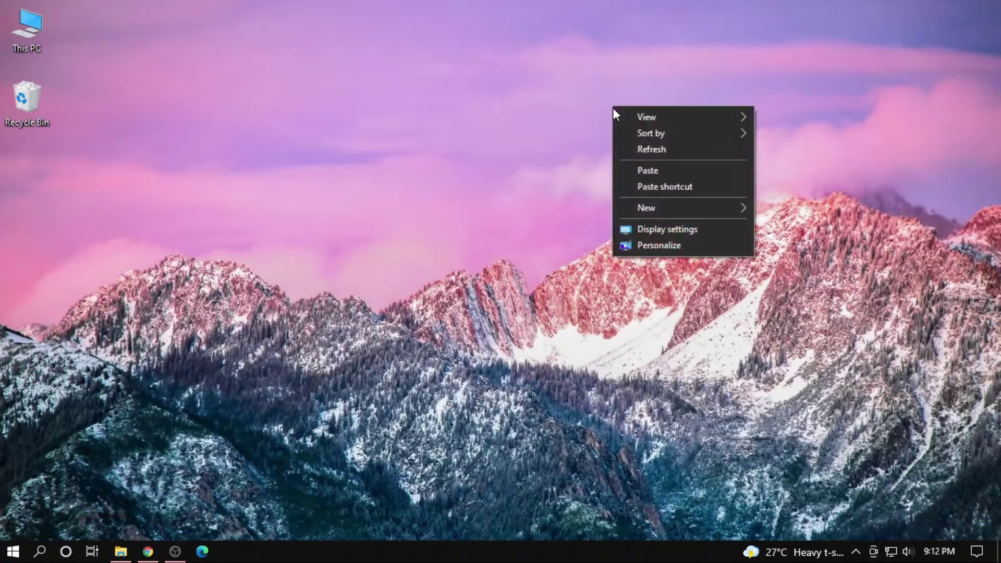
pyautogui.click(651, 244)
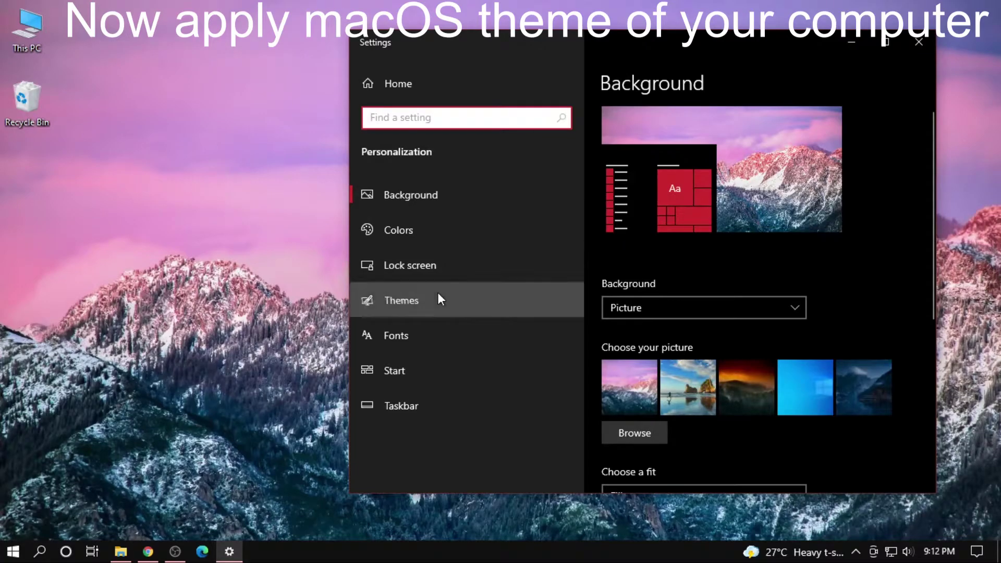
pyautogui.click(437, 297)
pyautogui.scroll(-10, 705, 313)
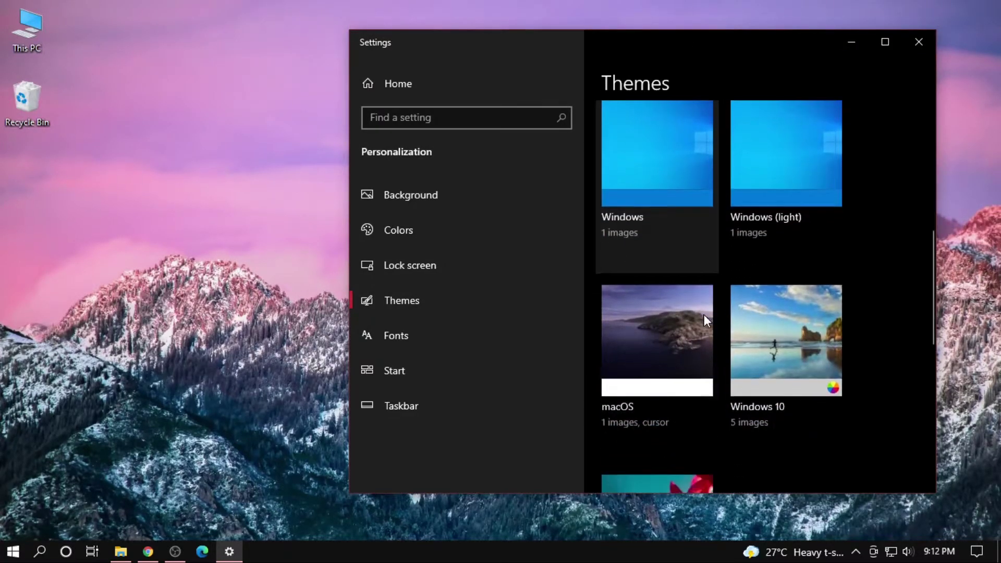
pyautogui.click(631, 355)
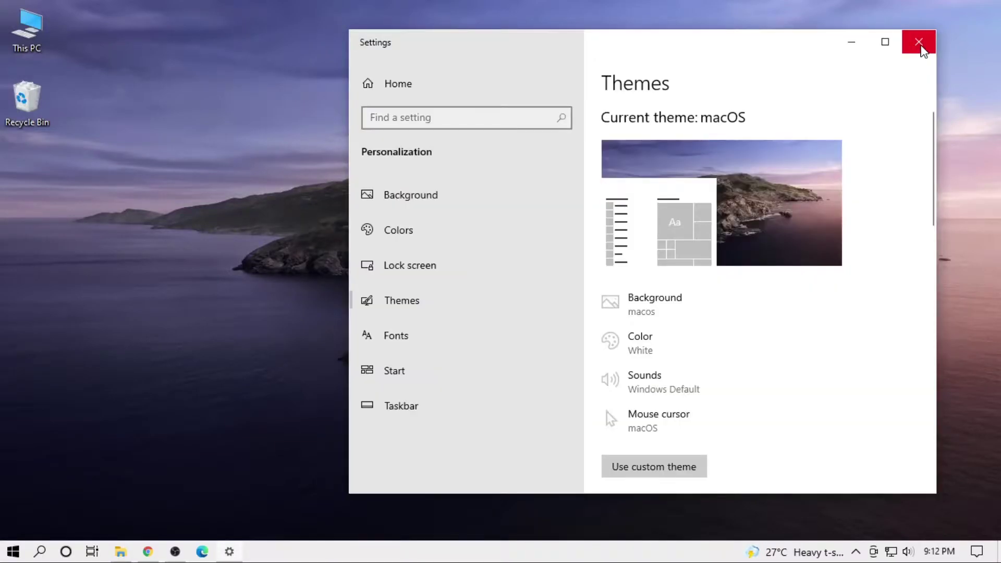
pyautogui.click(926, 39)
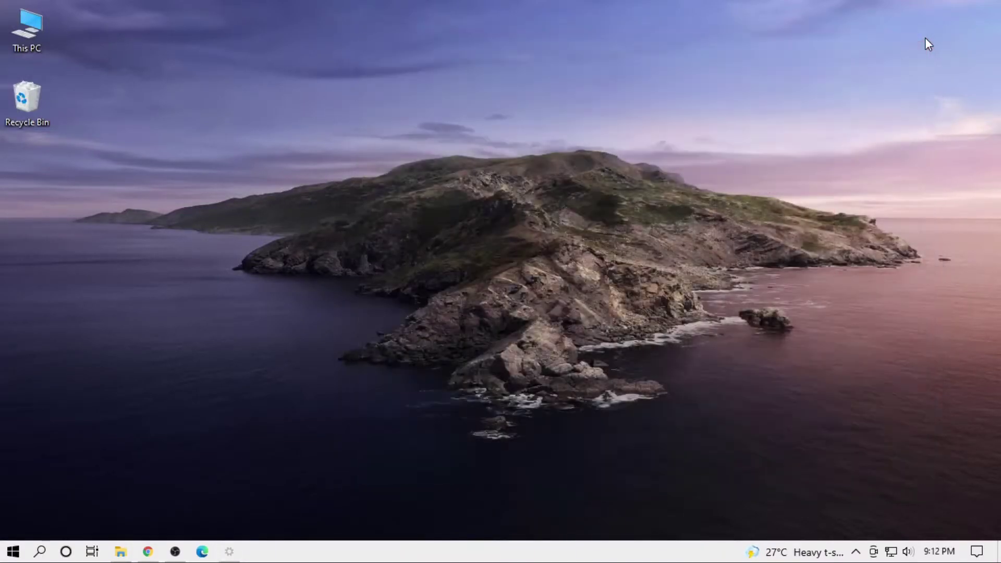
# Open the taskbar settings, toggle the small taskbar buttons option off and turn it back on
pyautogui.rightClick(634, 557)
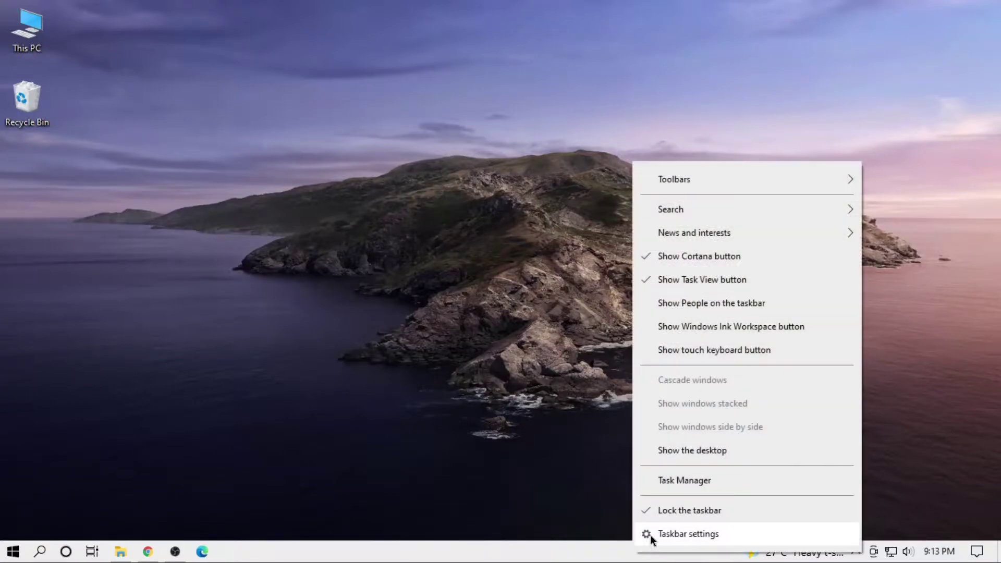
pyautogui.click(694, 535)
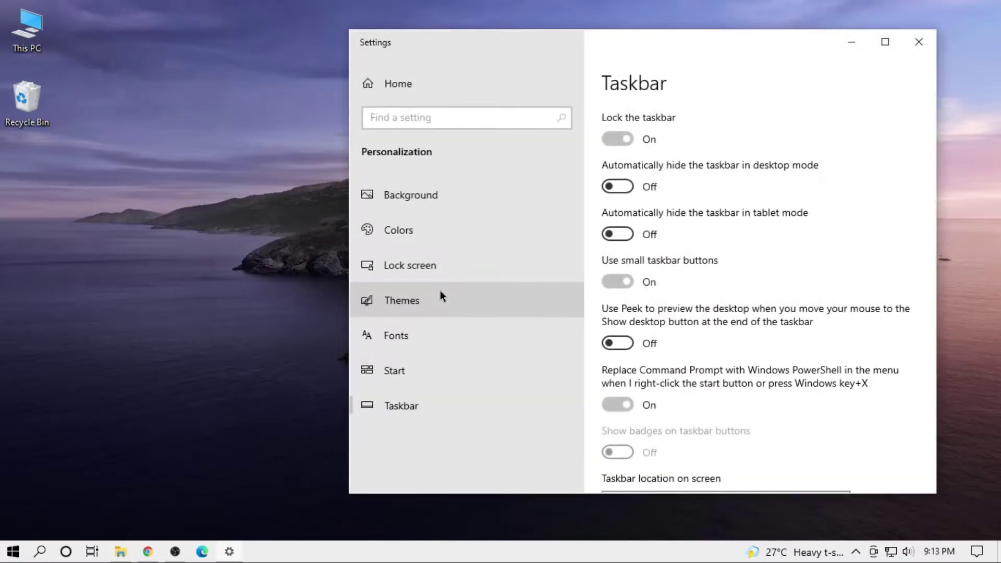
pyautogui.click(617, 285)
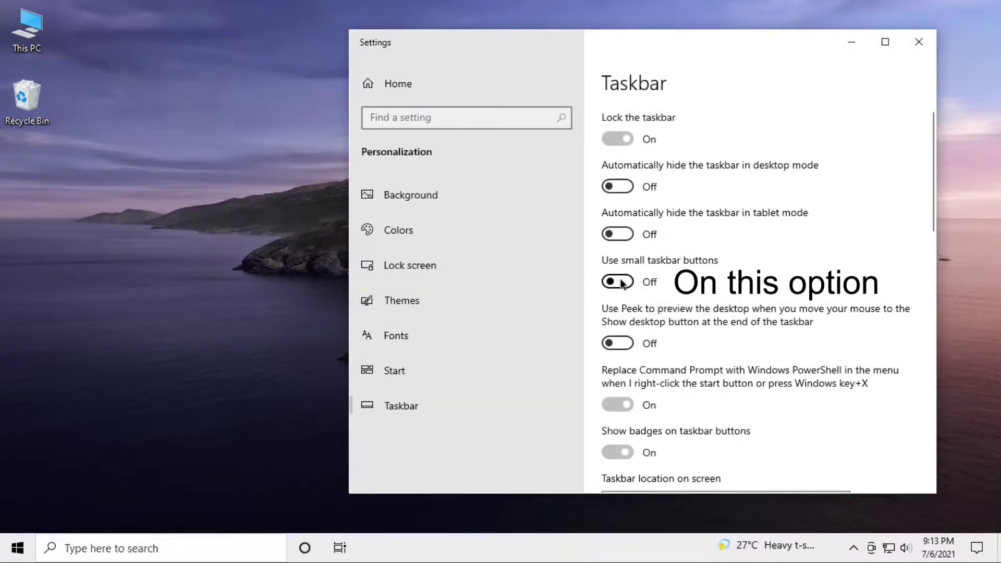
pyautogui.click(621, 282)
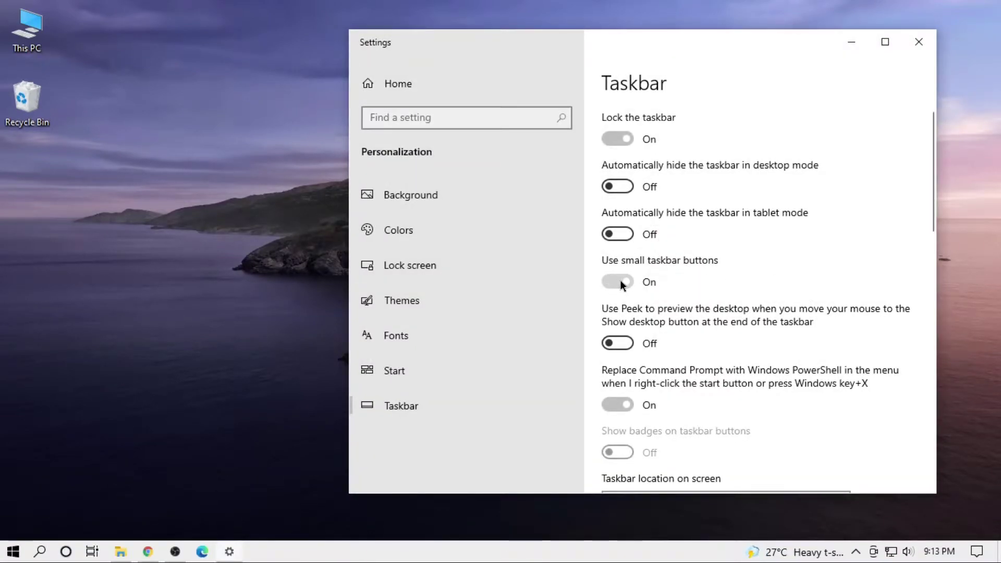
# Set the taskbar location on screen to Top and close Settings
pyautogui.scroll(-6, 705, 311)
pyautogui.scroll(-1, 705, 310)
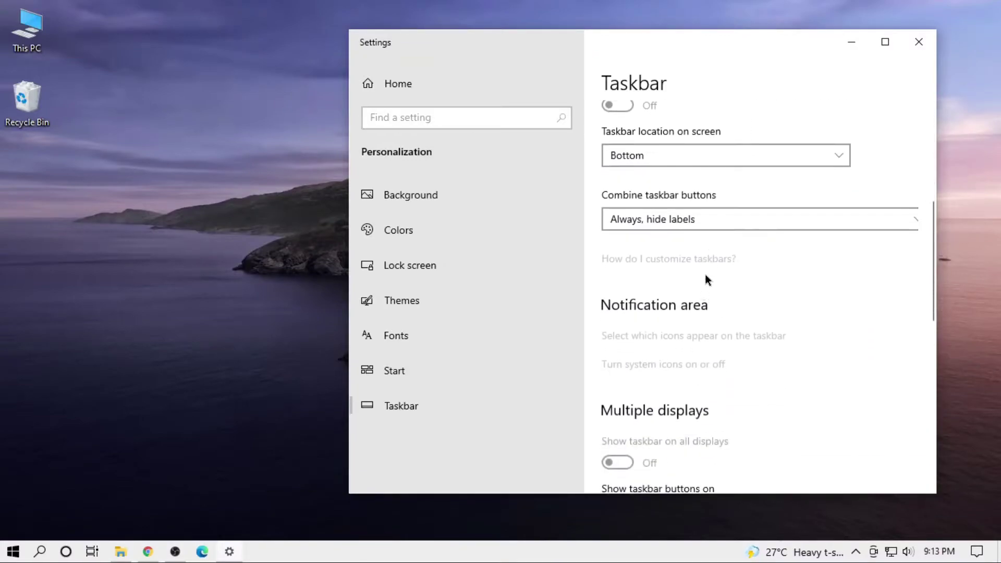
pyautogui.scroll(1, 664, 168)
pyautogui.scroll(3, 664, 170)
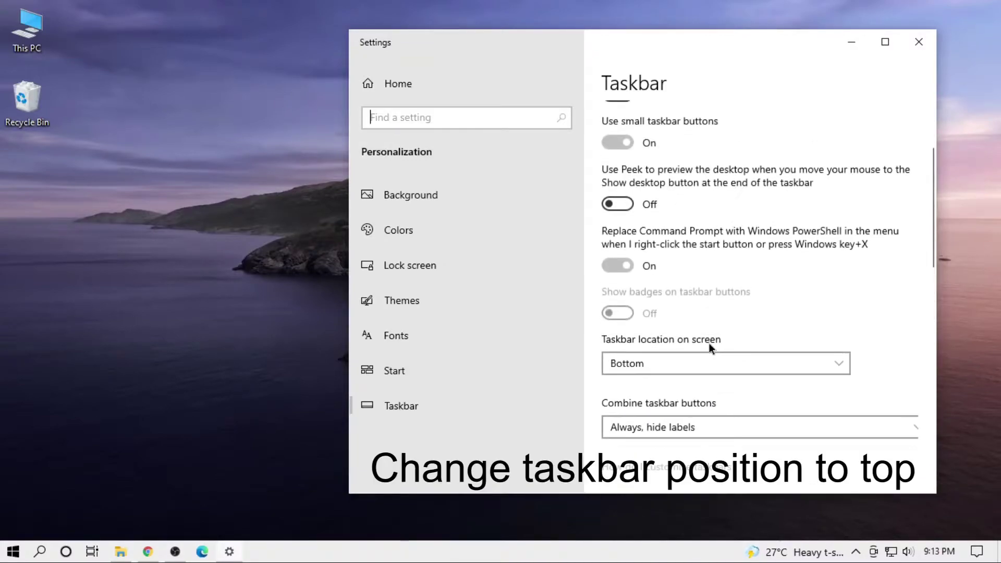
pyautogui.click(694, 361)
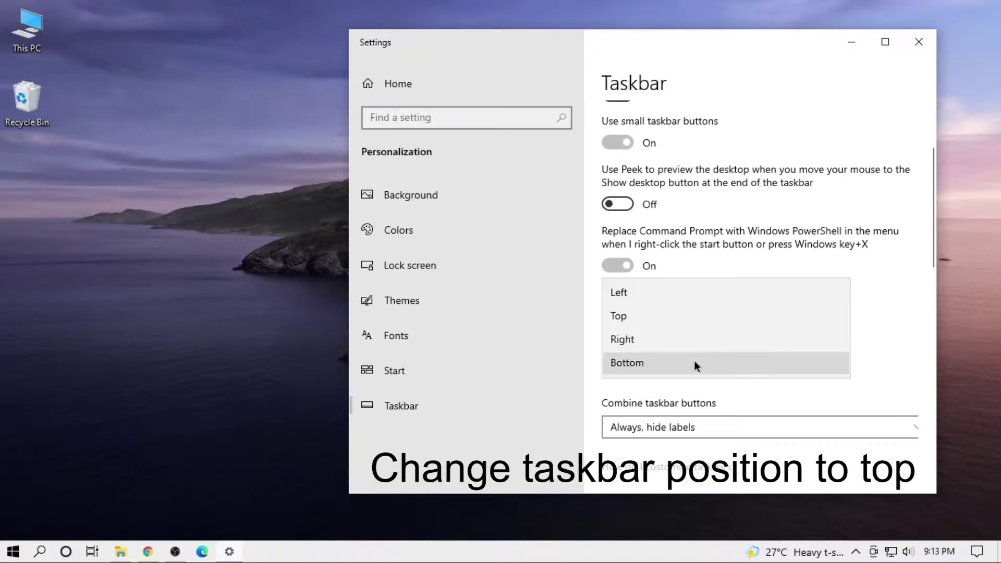
pyautogui.click(674, 315)
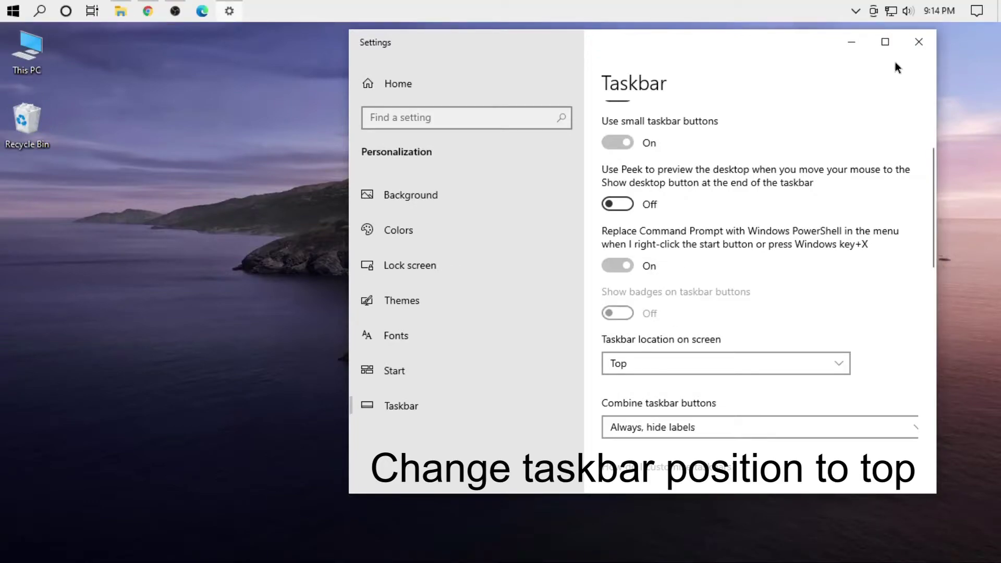
pyautogui.click(914, 50)
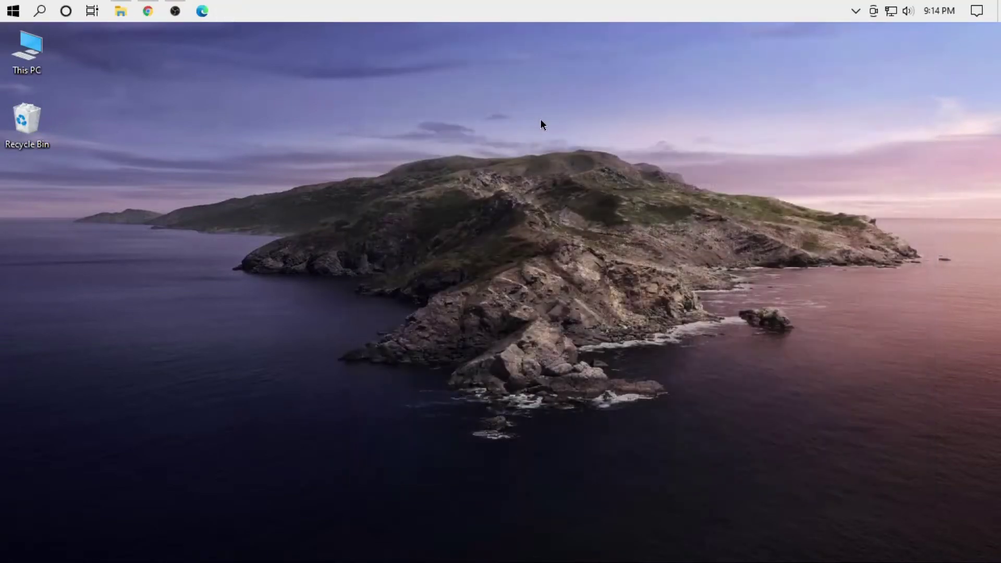
# Hide the desktop icons
pyautogui.rightClick(606, 110)
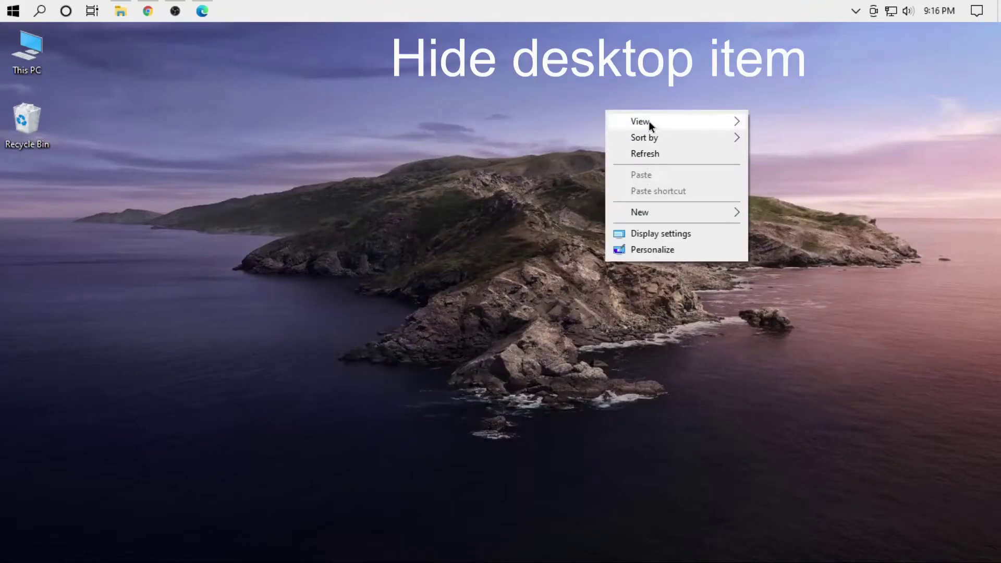
pyautogui.moveTo(649, 121)
pyautogui.click(851, 212)
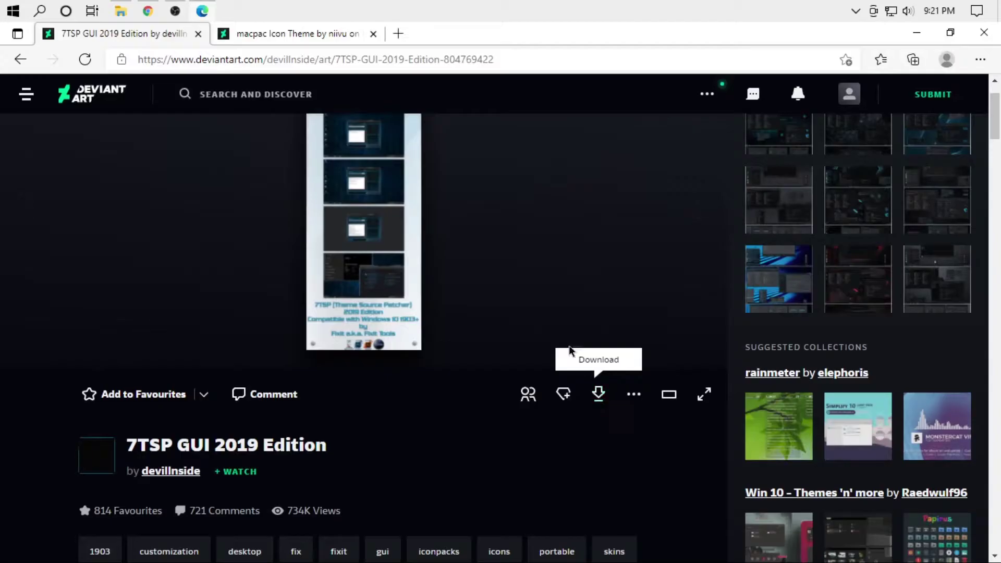
# Download the 7TSP GUI 2019 Edition archive from its DeviantArt page
pyautogui.scroll(1, 563, 329)
pyautogui.scroll(-3, 574, 344)
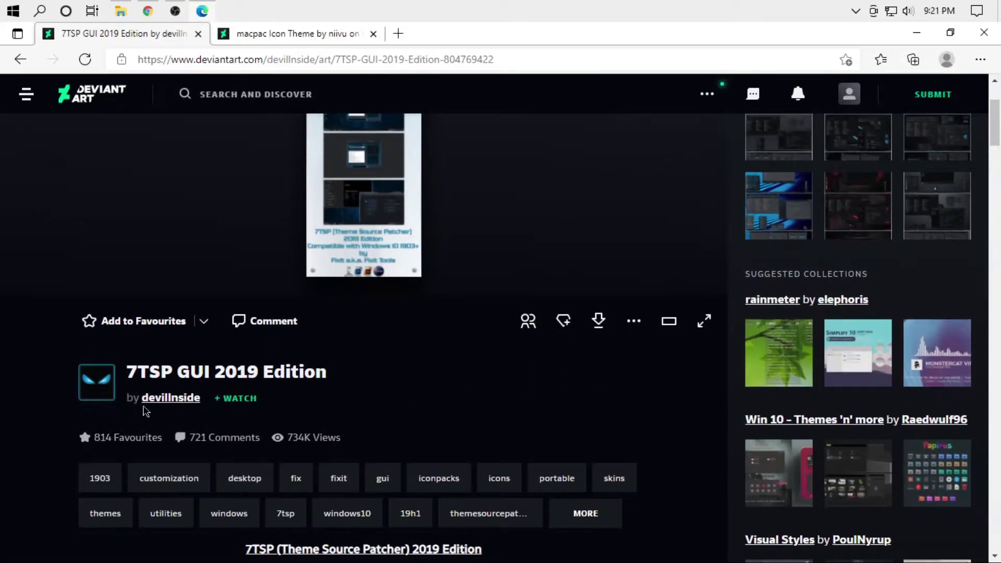
pyautogui.click(599, 322)
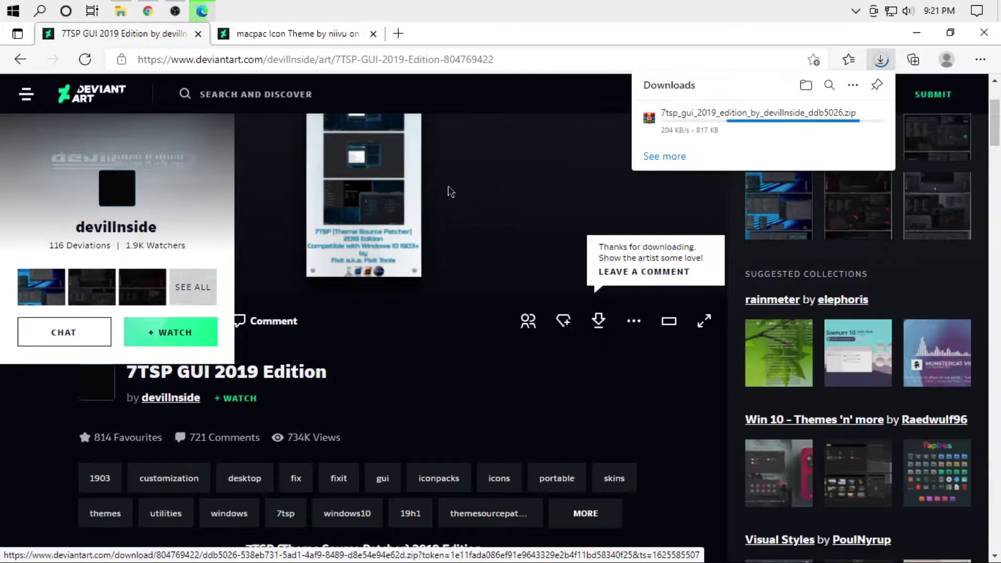
# Reload the macpac Icon Theme page on DeviantArt and download its archive
pyautogui.click(306, 33)
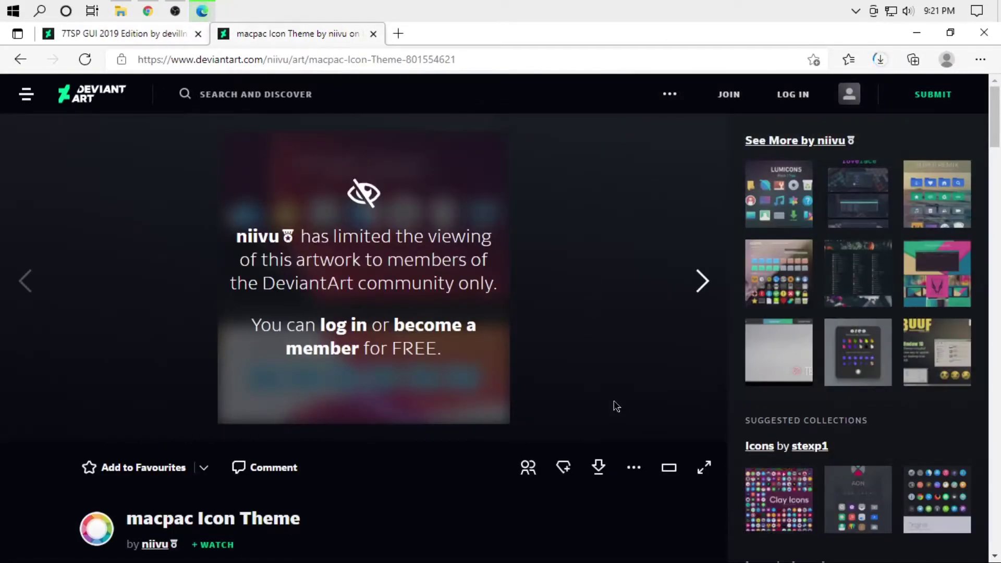
pyautogui.click(85, 59)
pyautogui.click(596, 471)
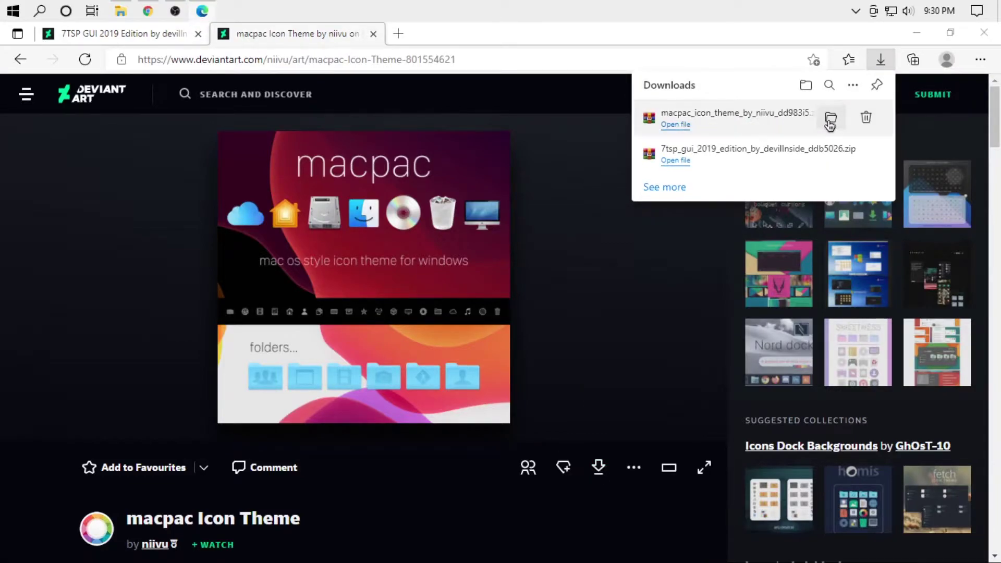
# Show the downloaded macpac archive in its folder, minimize the browser and display the Downloads folder as large icons
pyautogui.click(828, 119)
pyautogui.click(916, 33)
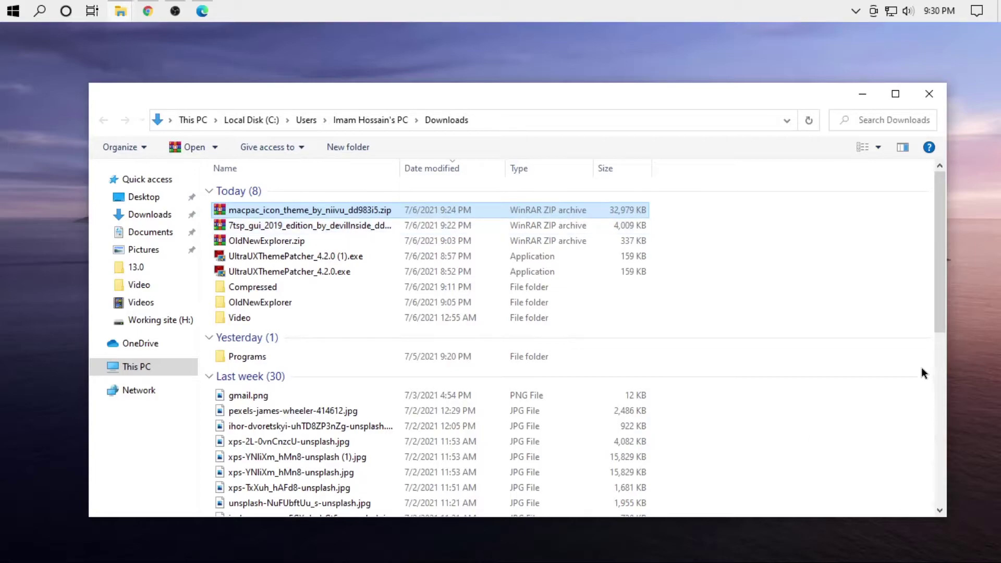
pyautogui.click(879, 146)
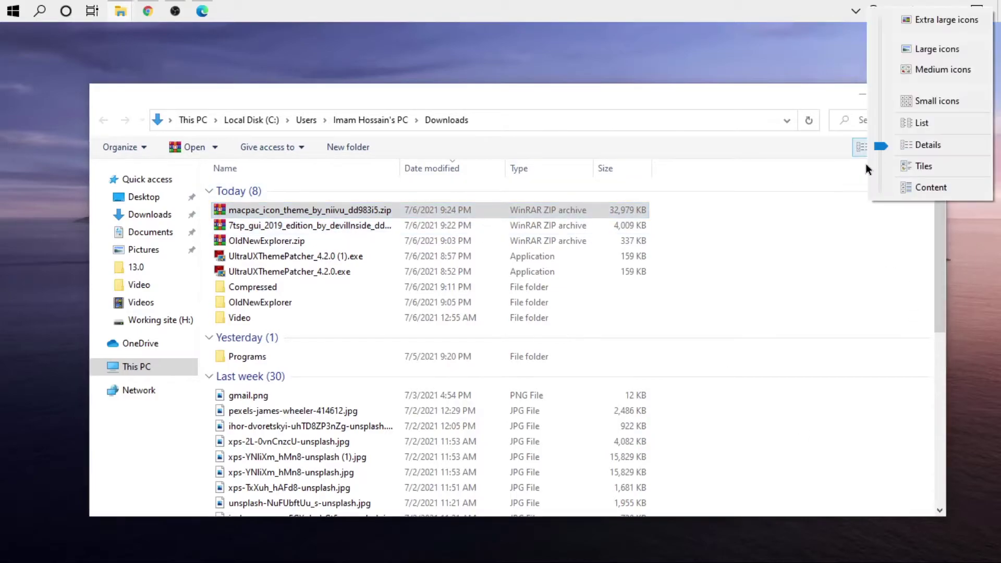
pyautogui.click(918, 47)
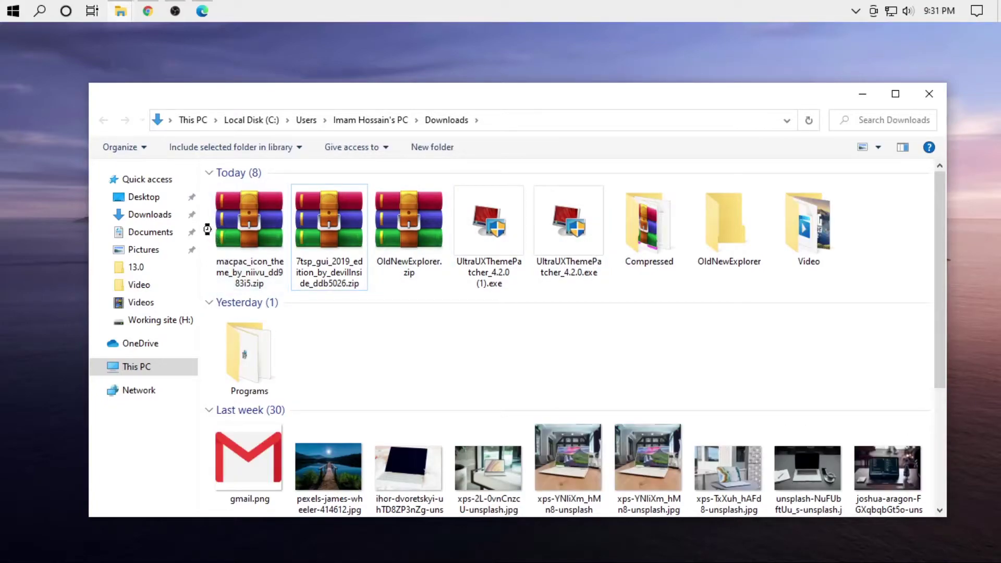
# Move the macpac icon theme and 7tsp GUI archives into a new folder inside Downloads
pyautogui.click(234, 228)
pyautogui.keyDown('ctrl'); pyautogui.click(326, 228); pyautogui.keyUp('ctrl')
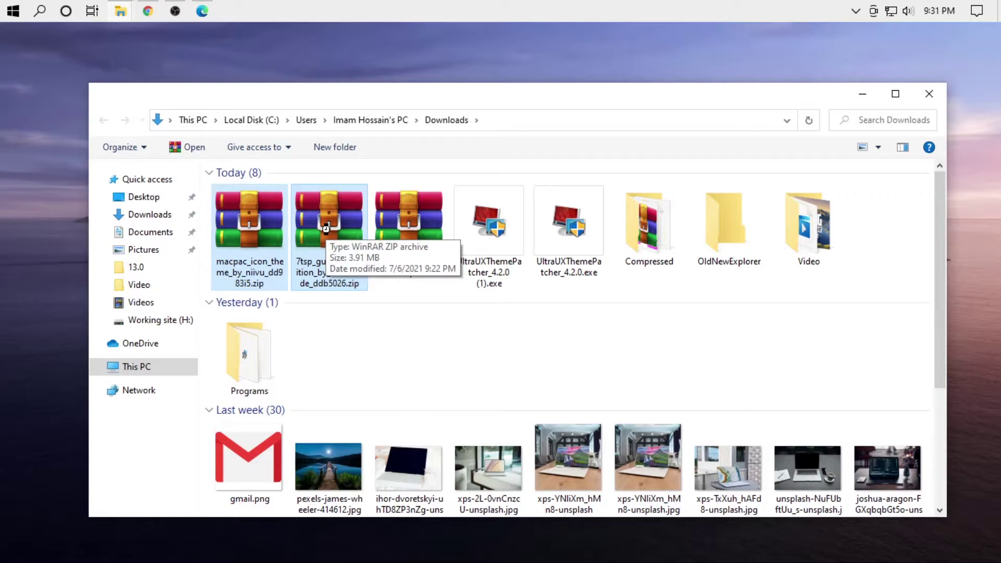
pyautogui.rightClick(326, 228)
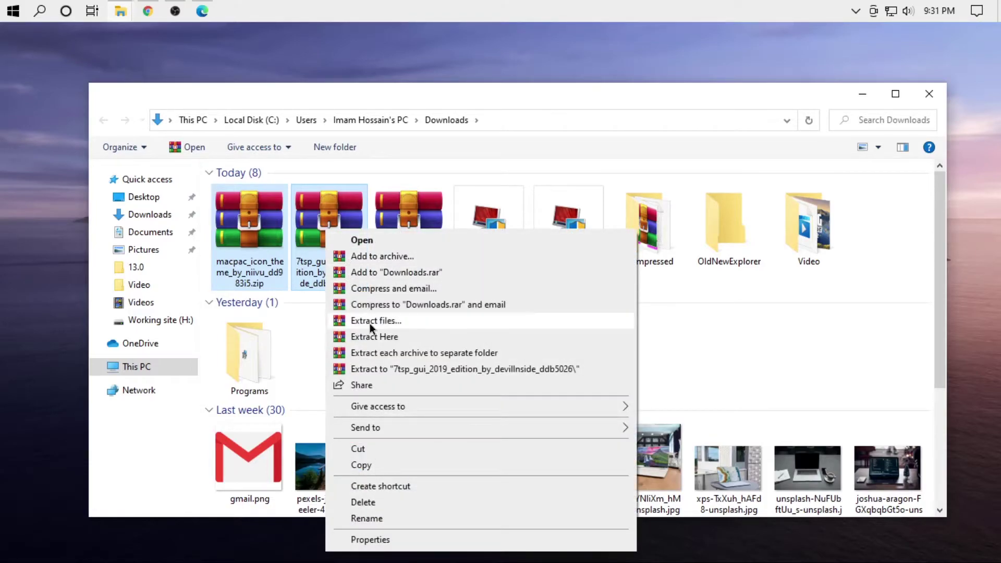
pyautogui.click(377, 449)
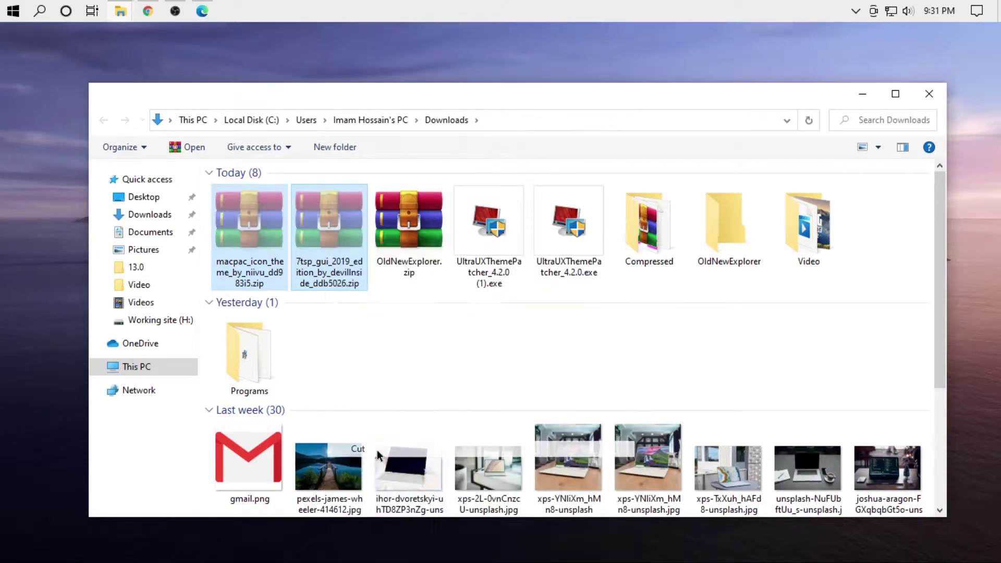
pyautogui.rightClick(421, 365)
pyautogui.moveTo(563, 527)
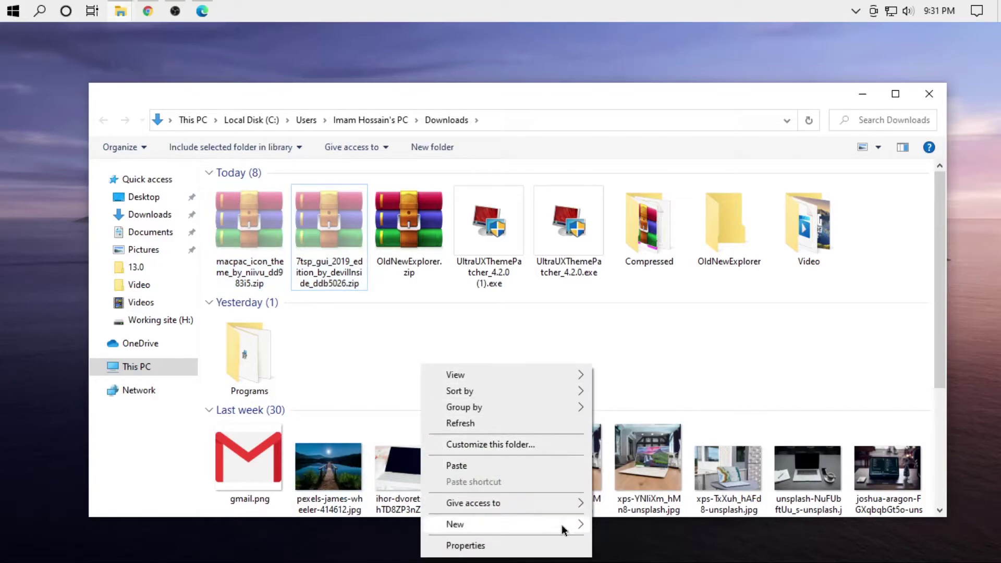
pyautogui.click(626, 436)
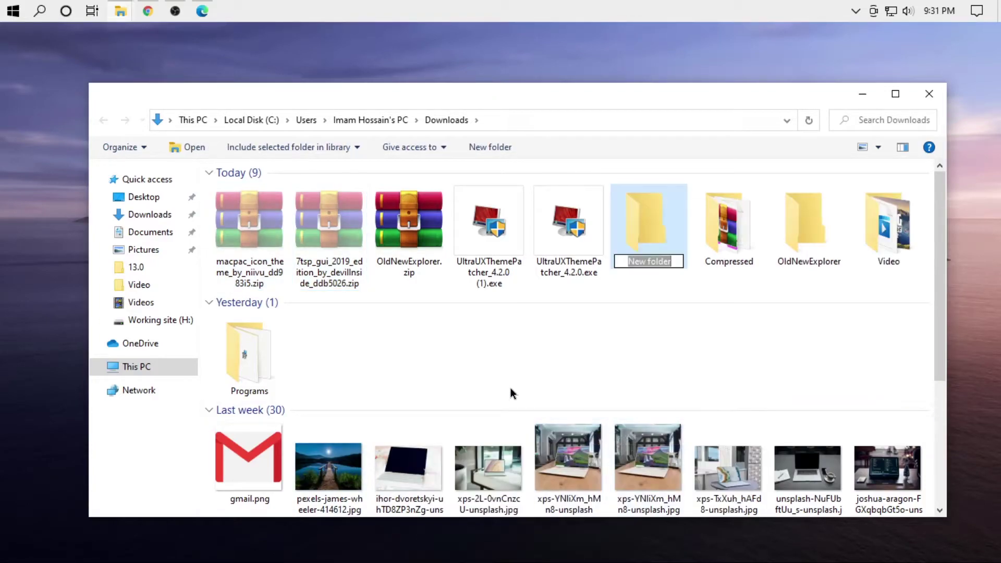
pyautogui.click(624, 227)
pyautogui.doubleClick(625, 226)
pyautogui.rightClick(380, 255)
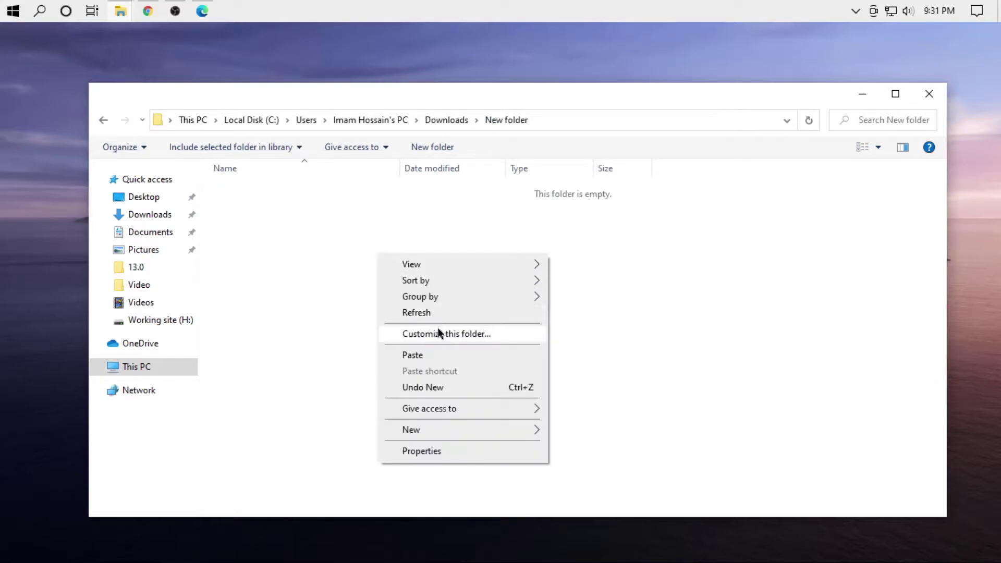
pyautogui.click(445, 353)
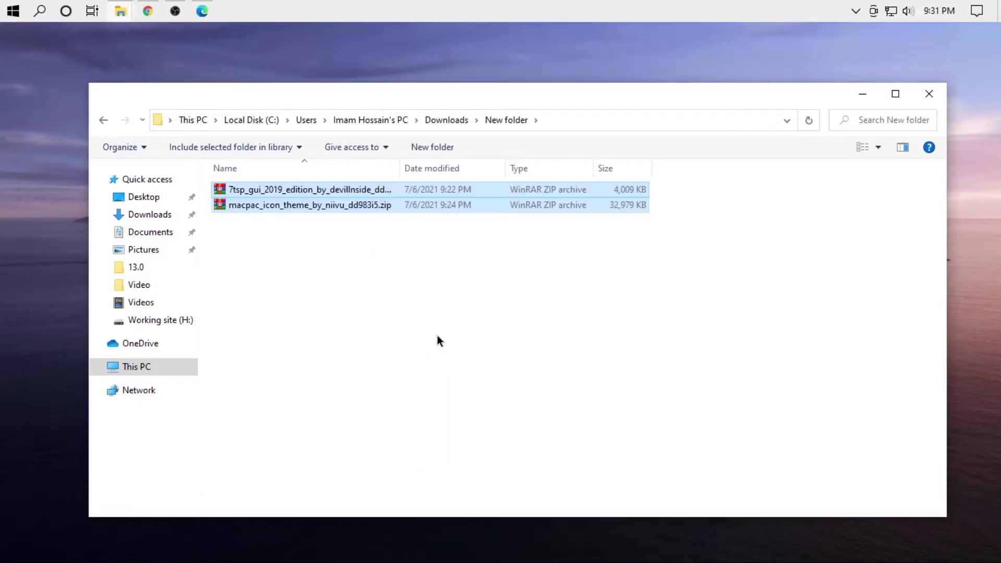
# Extract the 7tsp GUI archive directly into the new folder and display the folder's files as large icons
pyautogui.click(355, 208)
pyautogui.click(348, 191)
pyautogui.rightClick(348, 191)
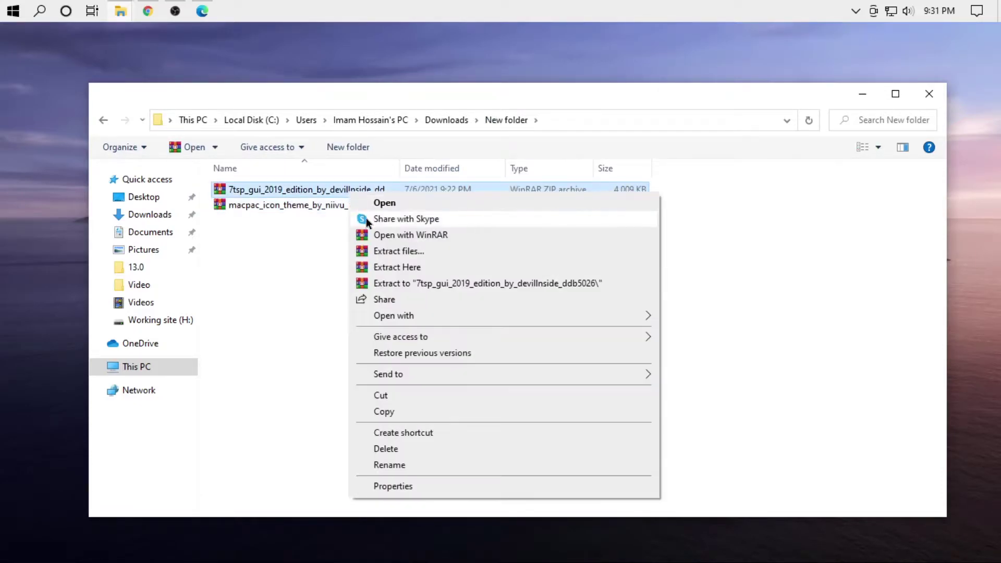
pyautogui.click(390, 266)
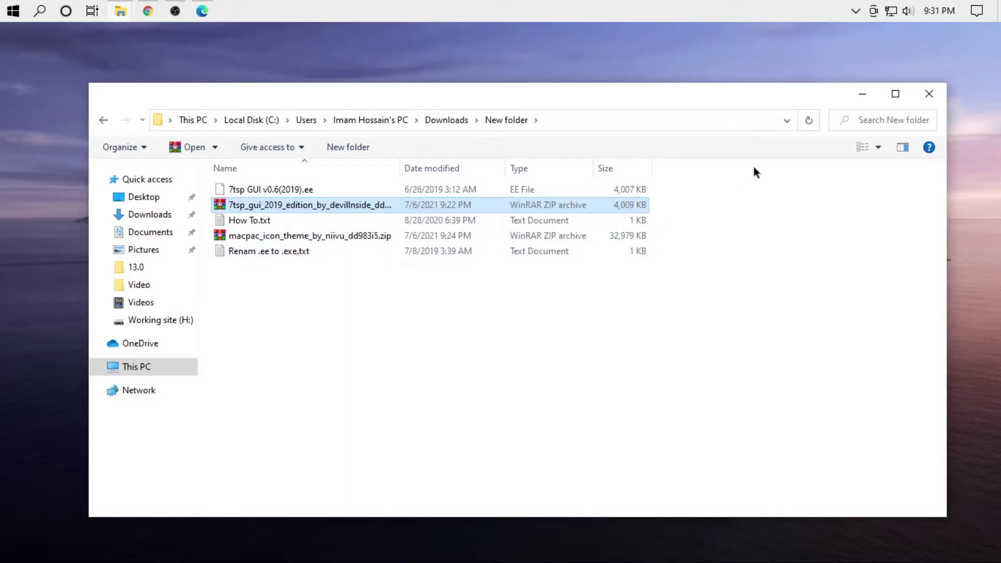
pyautogui.click(869, 148)
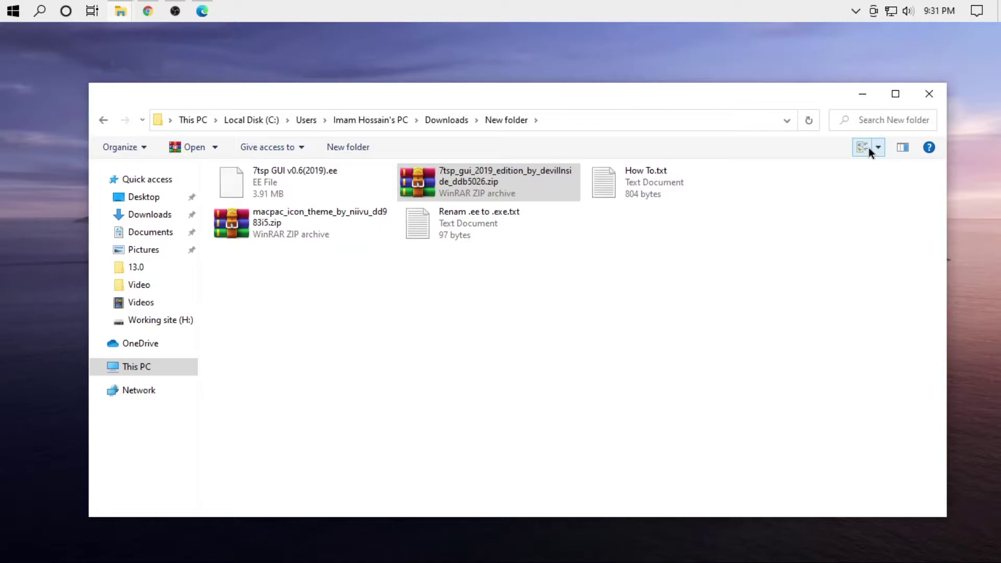
pyautogui.click(869, 149)
pyautogui.click(869, 148)
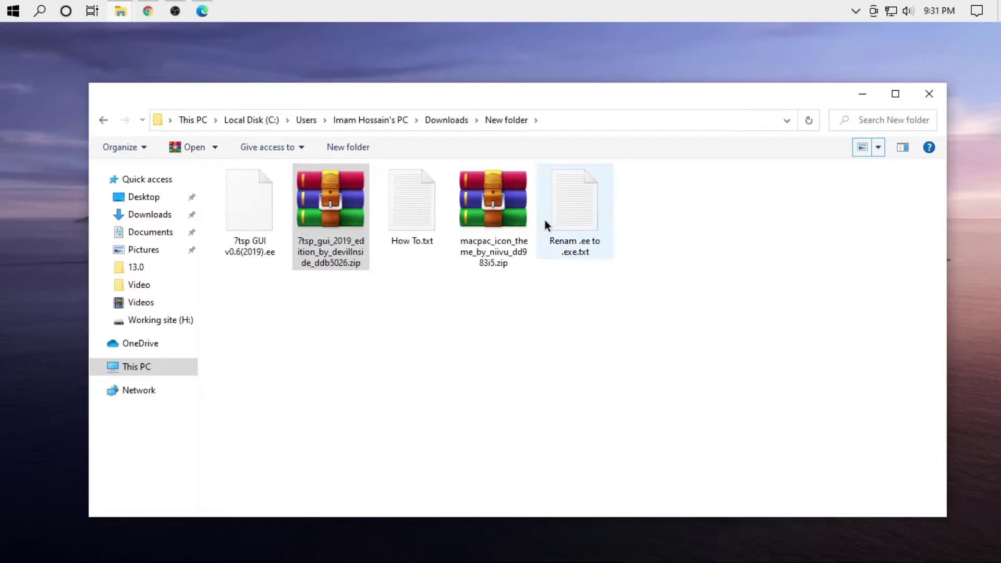
# Delete the text files "How To.txt" and "Renam .ee to .exe.txt" from the new folder
pyautogui.click(586, 220)
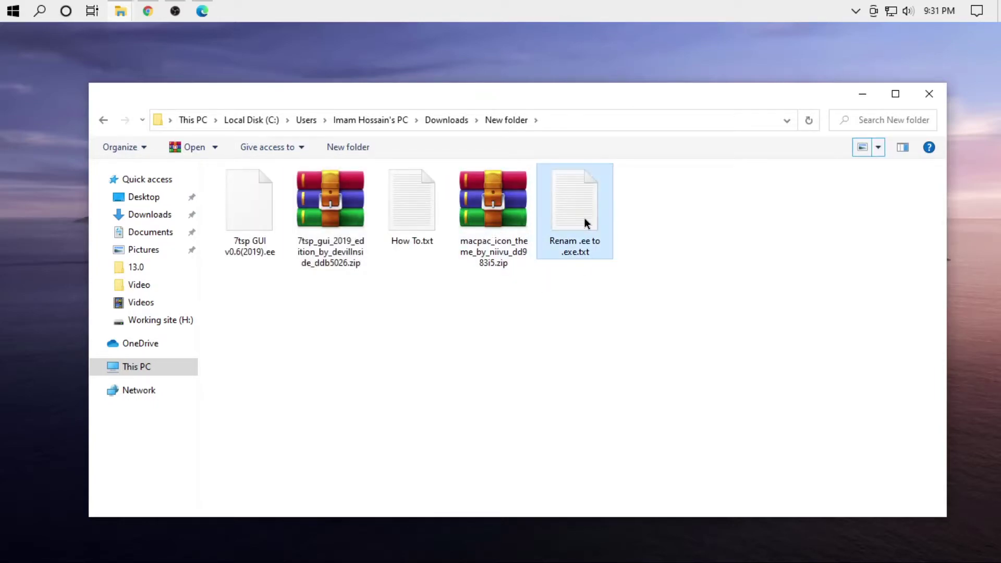
pyautogui.keyDown('ctrl'); pyautogui.click(429, 225); pyautogui.keyUp('ctrl')
pyautogui.rightClick(429, 226)
pyautogui.click(509, 461)
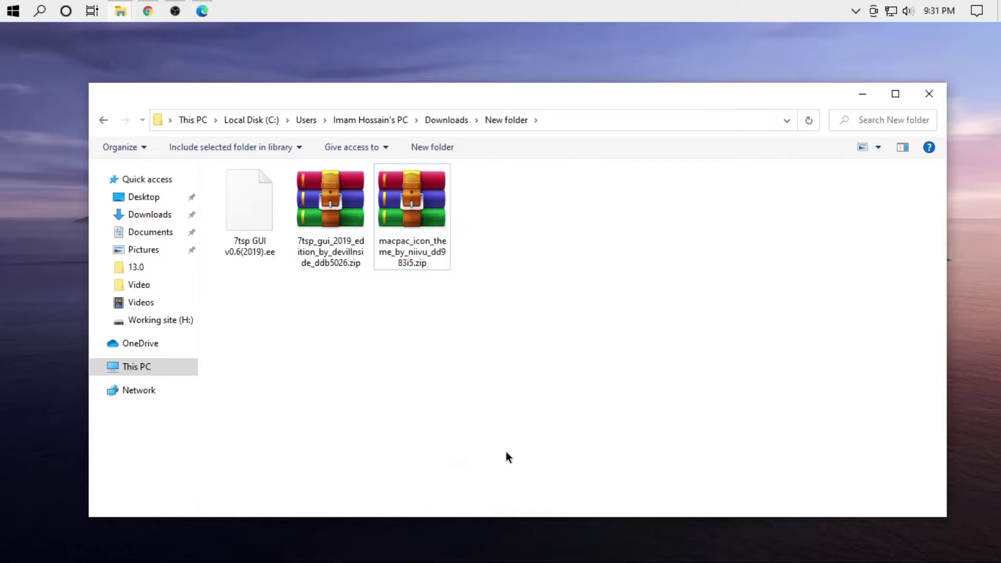
# Rename "7tsp GUI v0.6(2019).ee" to "7tsp GUI v0.6(2019).exe" and accept the extension change
pyautogui.click(251, 245)
pyautogui.rightClick(252, 246)
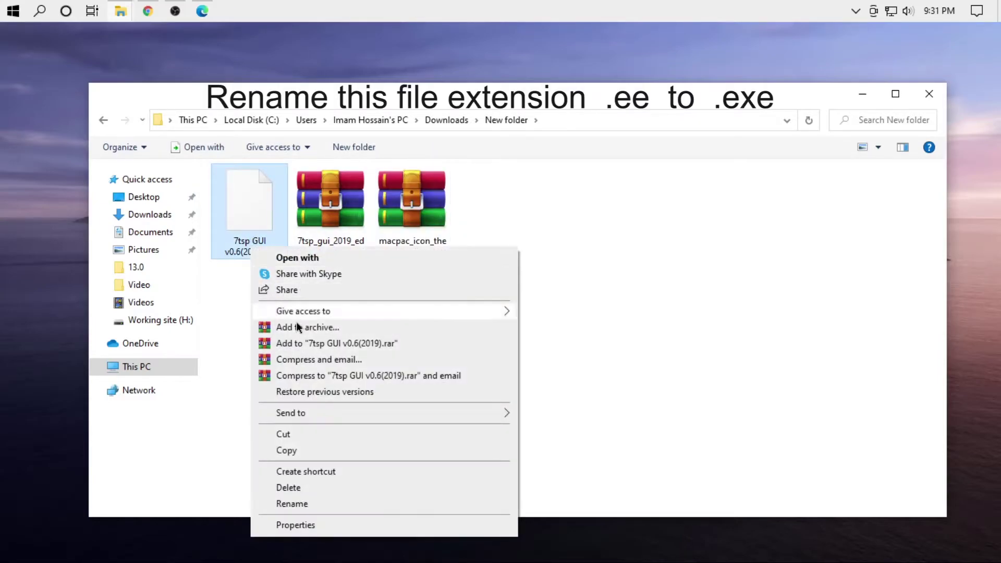
pyautogui.click(317, 503)
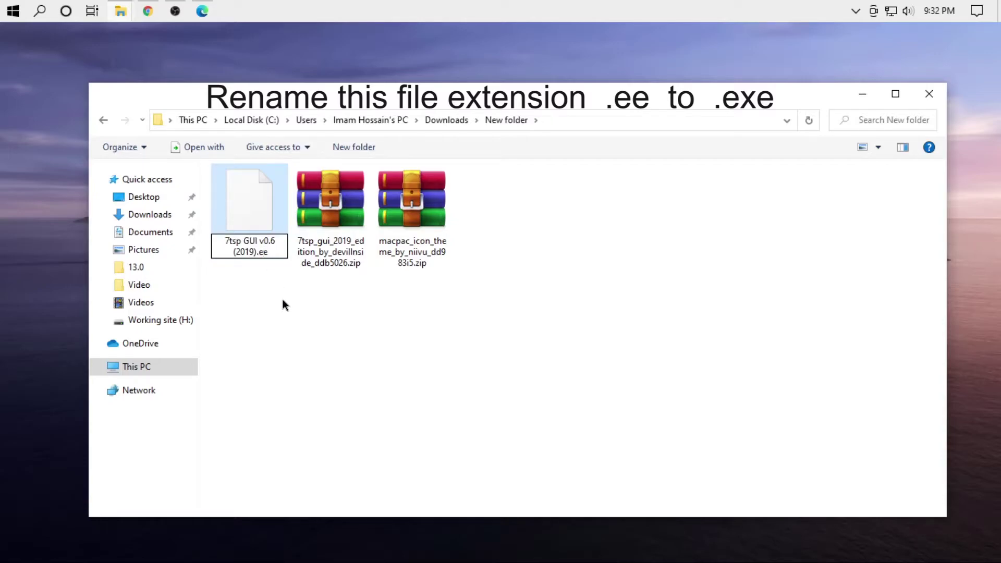
pyautogui.write('x')
pyautogui.press('Return')
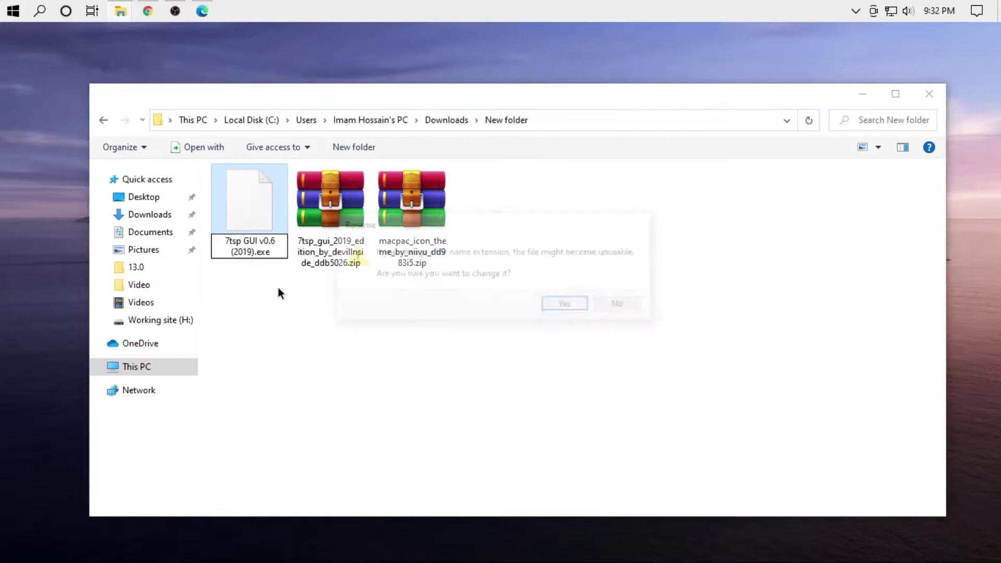
pyautogui.click(566, 305)
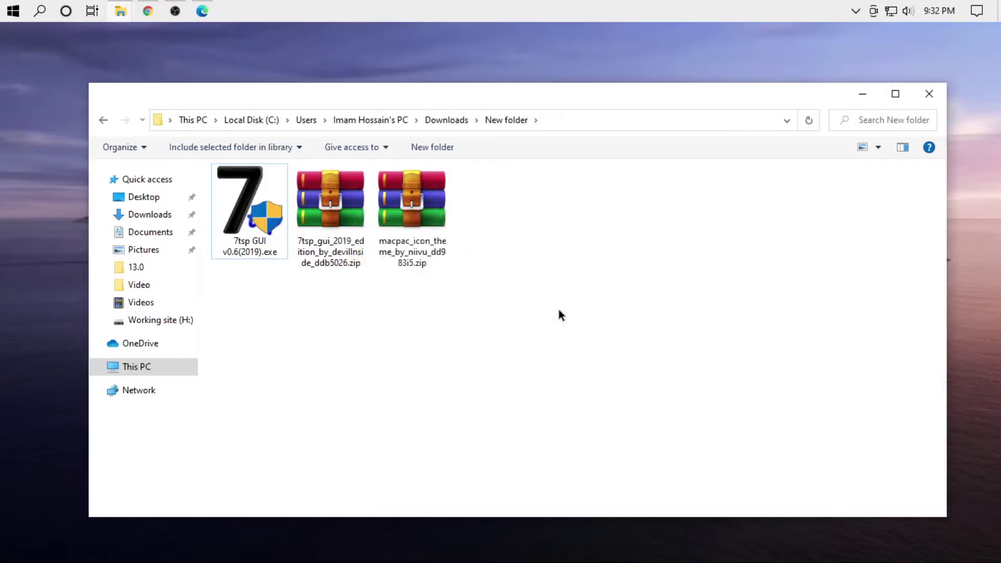
# Extract the macpac icon theme archive directly into the new folder
pyautogui.click(419, 223)
pyautogui.rightClick(419, 223)
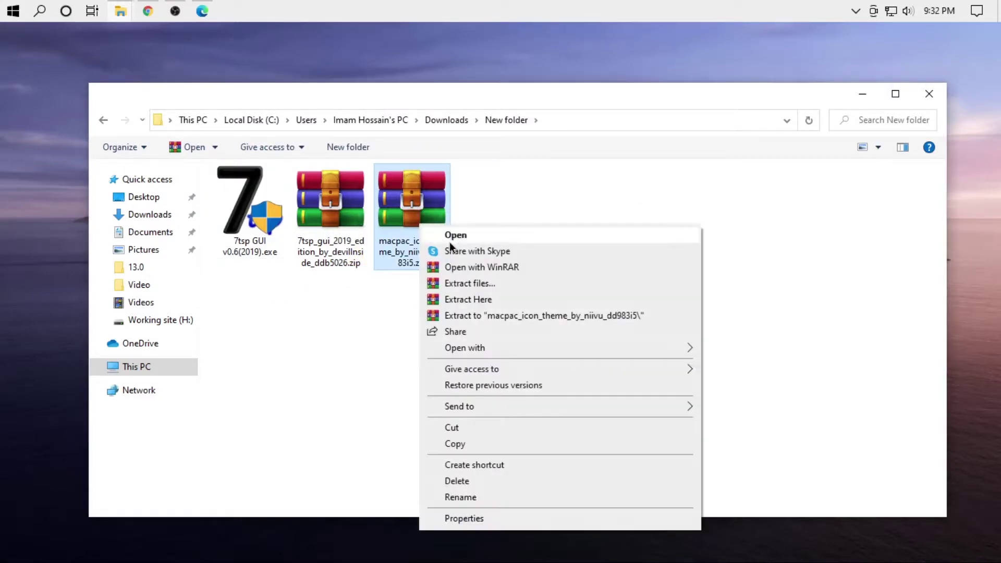
pyautogui.click(490, 296)
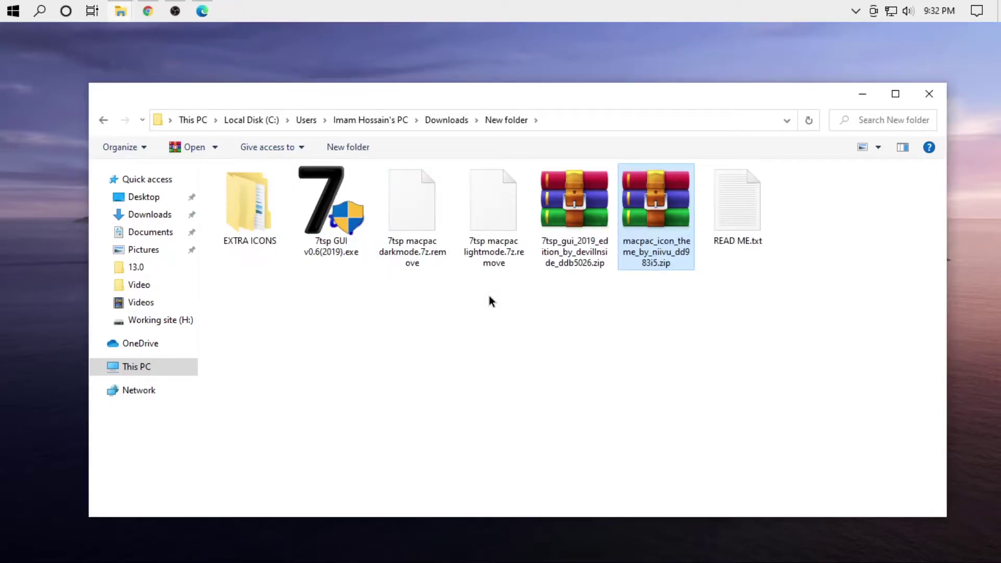
# Rename "7tsp macpac lightmode.7z.remove" to "7tsp macpac lightmode.7z"
pyautogui.click(498, 259)
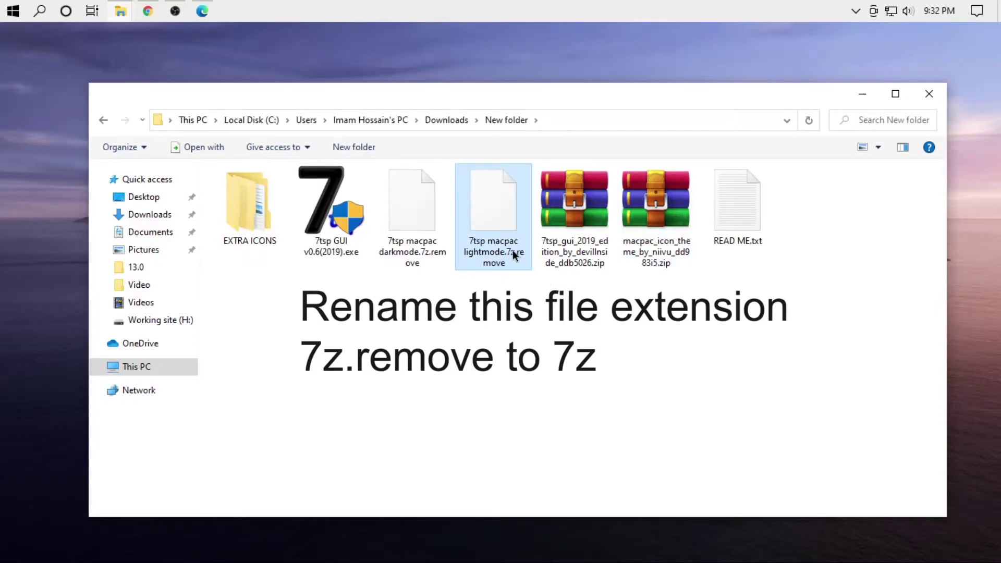
pyautogui.rightClick(504, 252)
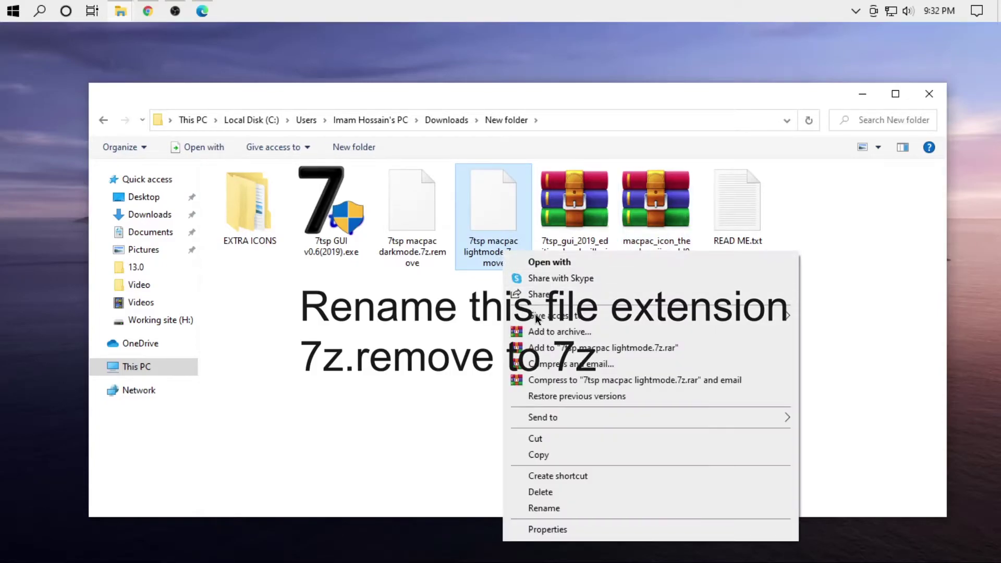
pyautogui.click(547, 509)
pyautogui.moveTo(516, 265); pyautogui.dragTo(513, 256)
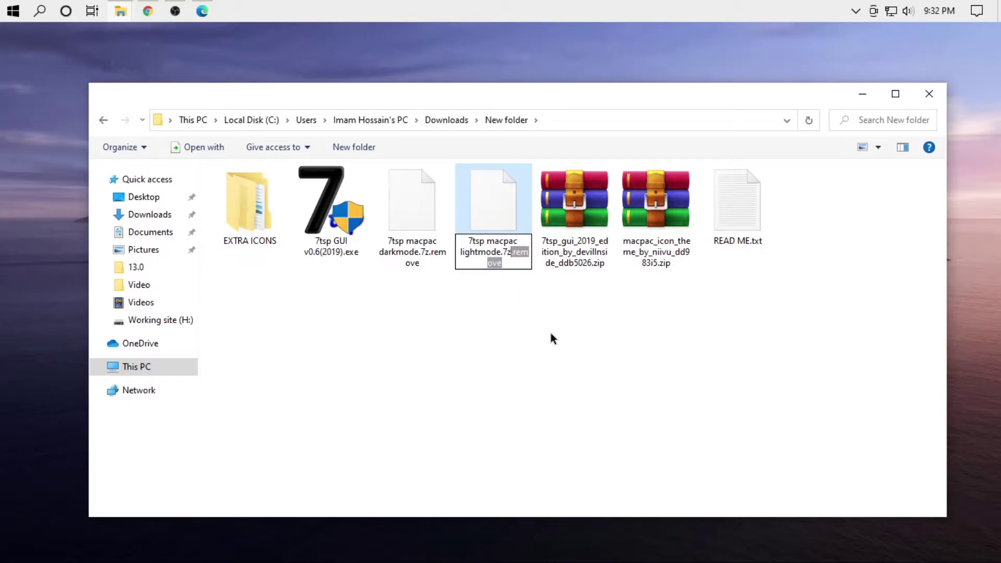
pyautogui.press('BackSpace')
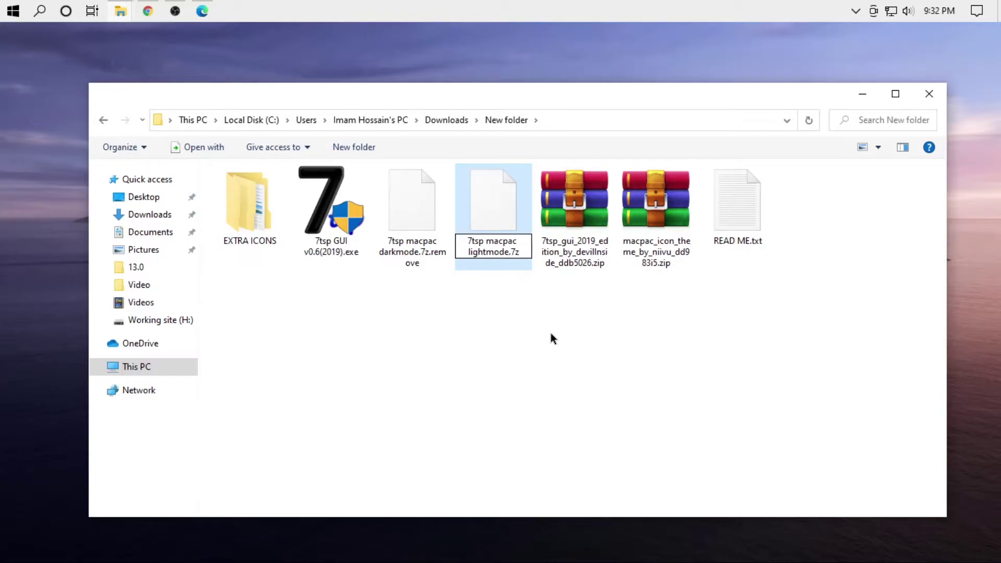
pyautogui.press('Return')
pyautogui.click(553, 308)
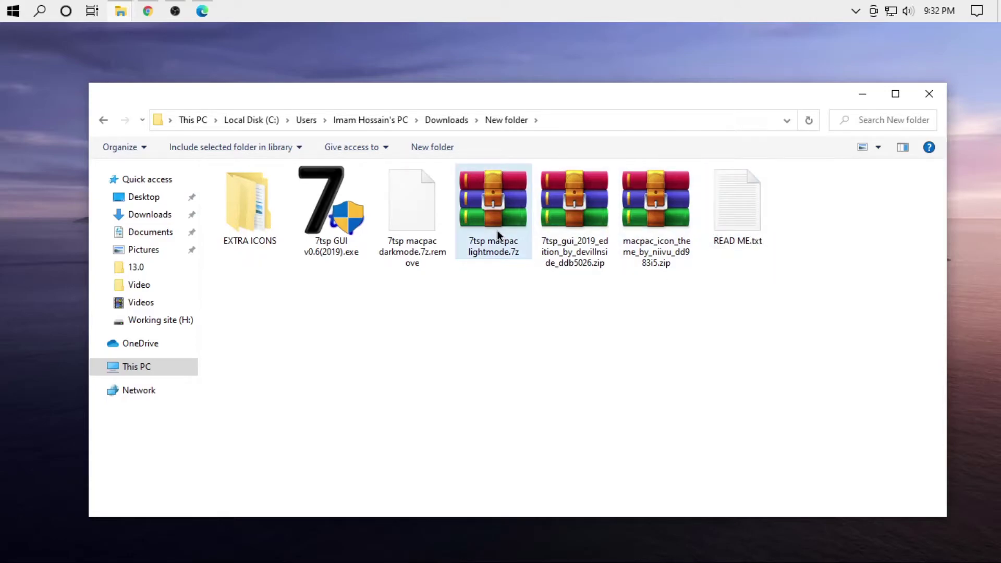
# Run 7tsp GUI v0.6(2019).exe, agreeing to its terms, and add "7tsp macpac lightmode.7z" from the new Downloads folder as a custom pack
pyautogui.doubleClick(358, 225)
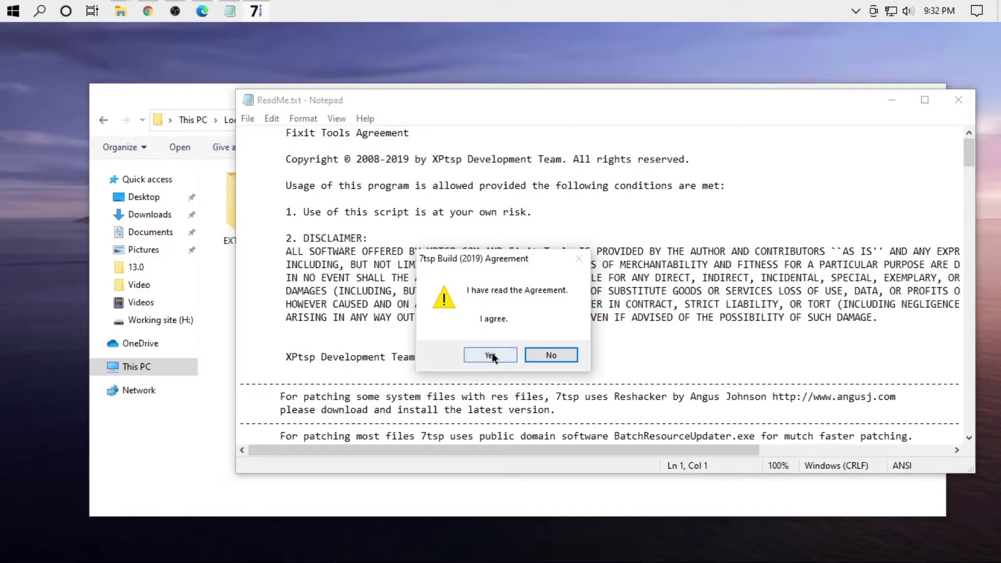
pyautogui.click(490, 355)
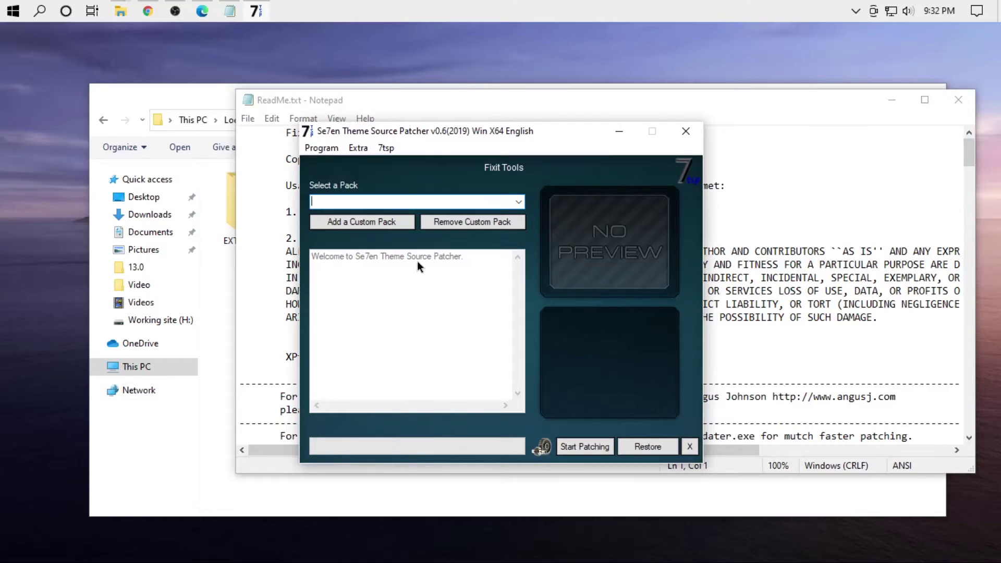
pyautogui.click(362, 225)
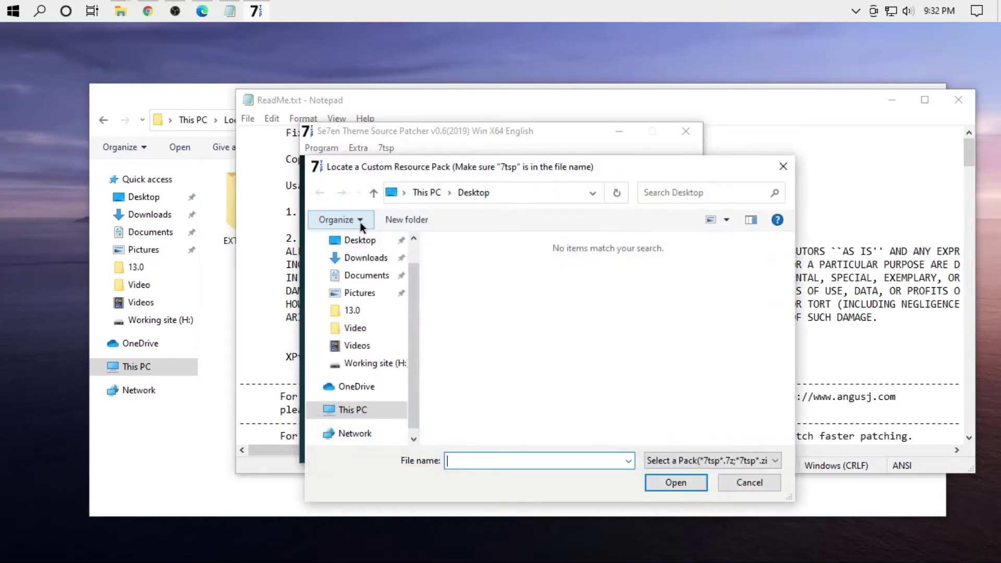
pyautogui.click(365, 257)
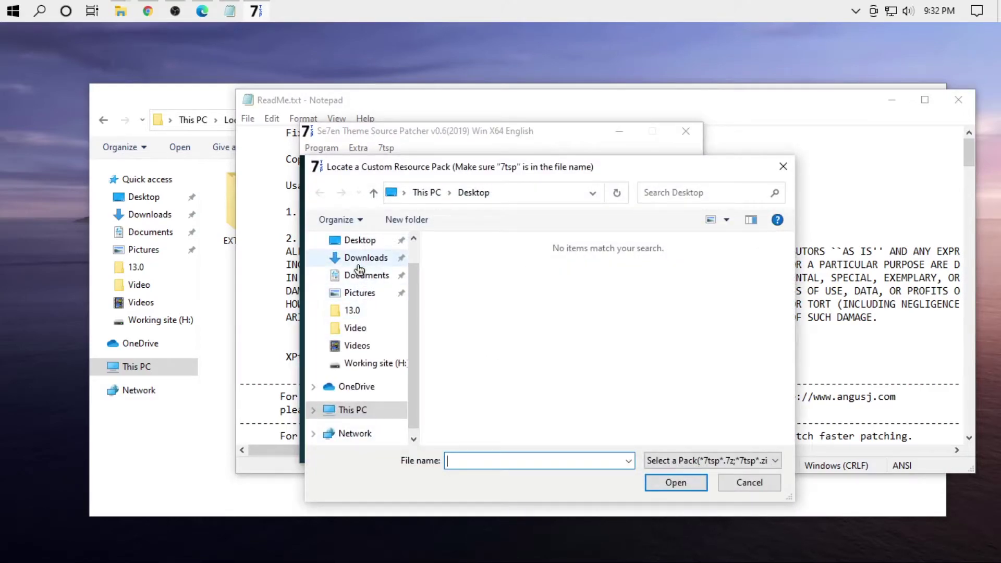
pyautogui.doubleClick(484, 313)
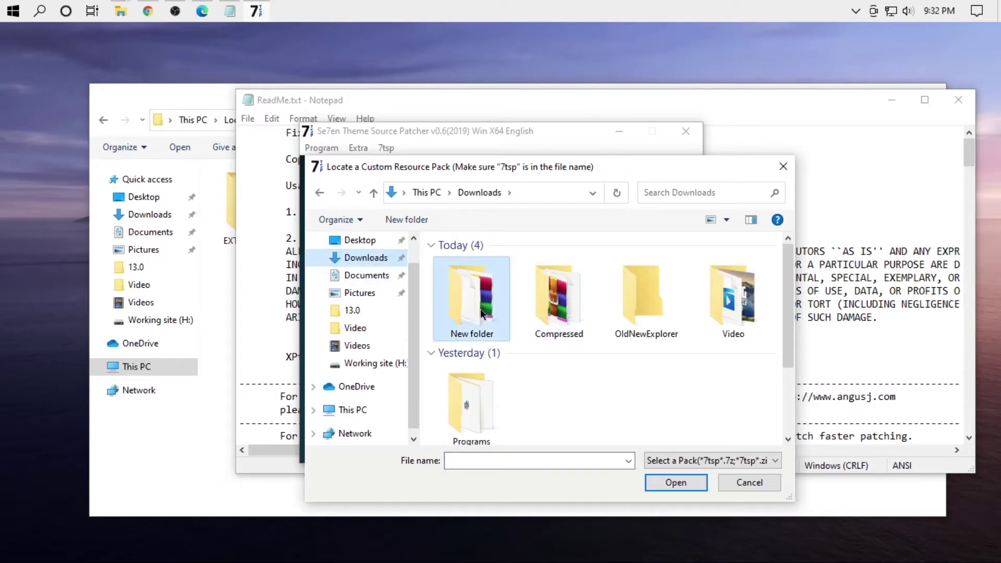
pyautogui.click(481, 277)
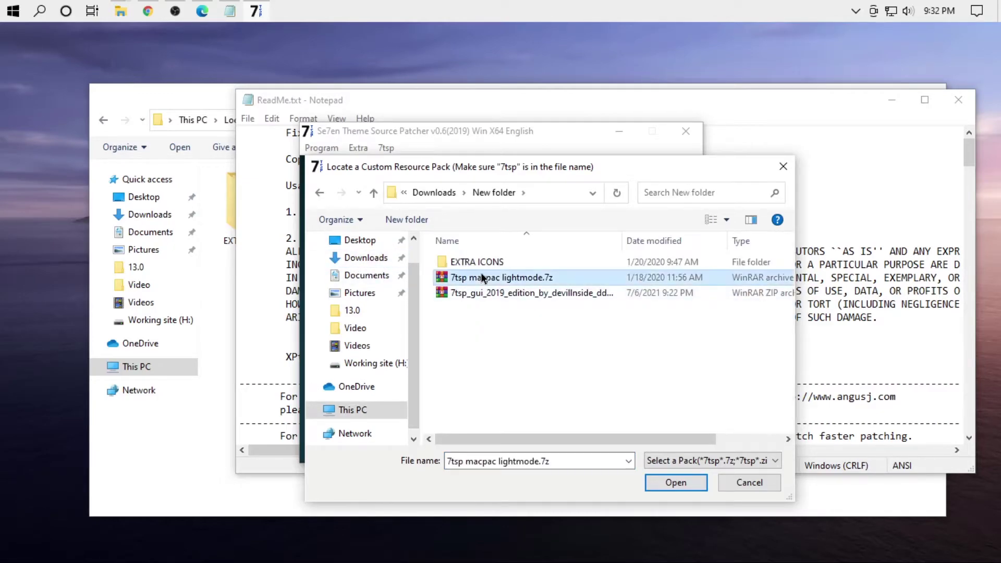
pyautogui.click(680, 480)
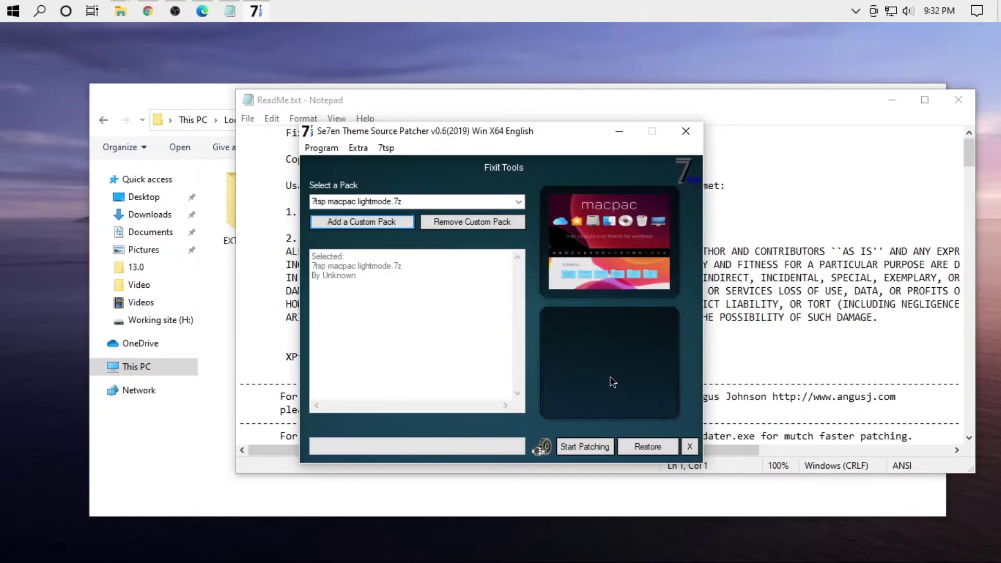
# Patch the system files with the selected macpac lightmode pack, answering the reboot prompt and closing the completion notice
pyautogui.click(576, 446)
pyautogui.click(497, 374)
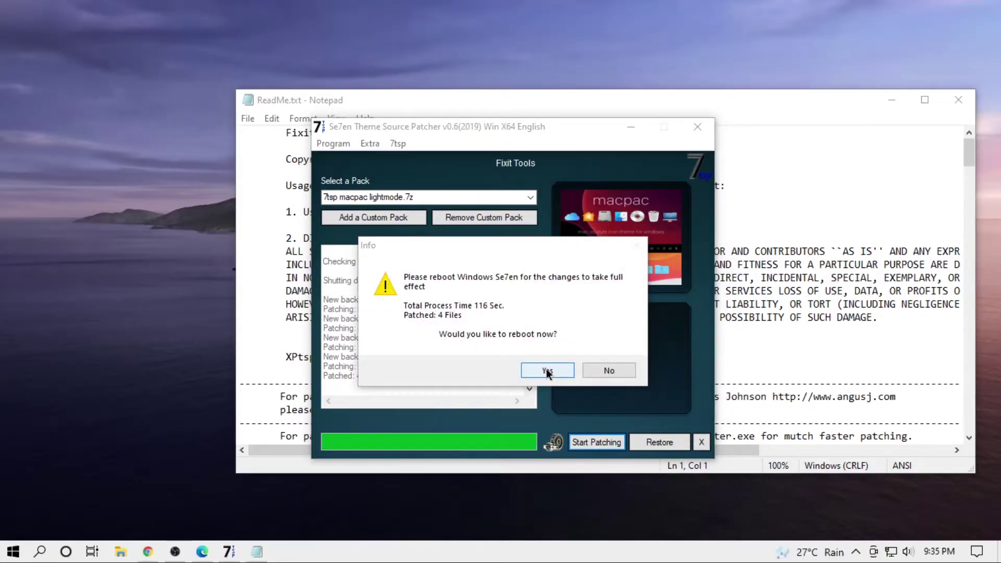
pyautogui.click(609, 371)
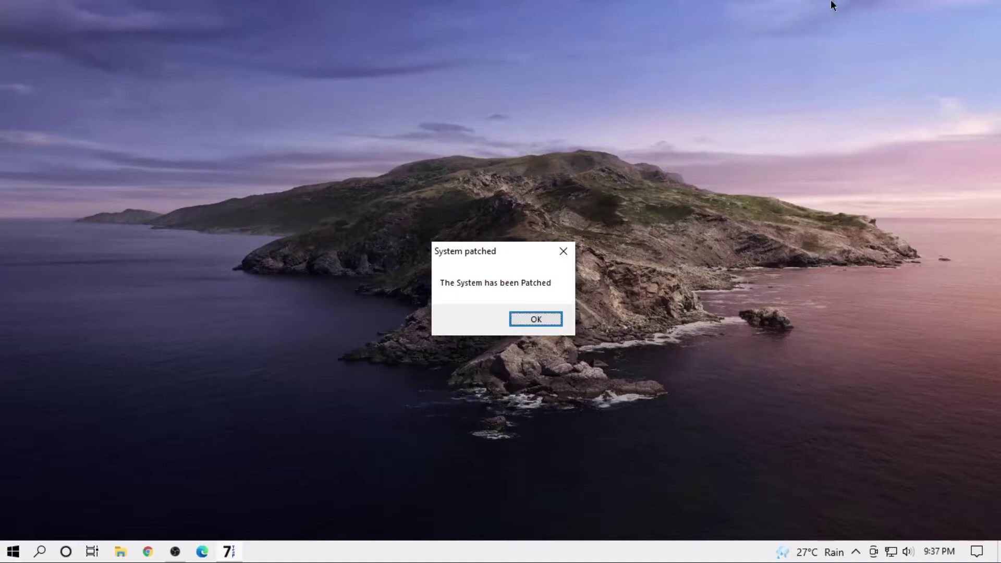
pyautogui.click(536, 319)
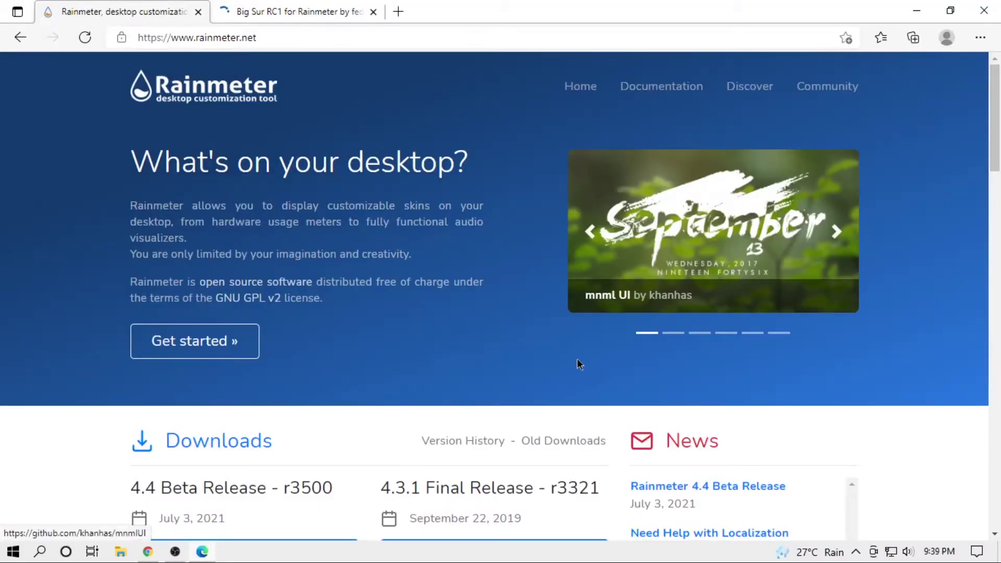
# In Microsoft Edge, download the Rainmeter 4.3.1 Final Release from the Rainmeter website
pyautogui.scroll(-4, 586, 353)
pyautogui.click(490, 338)
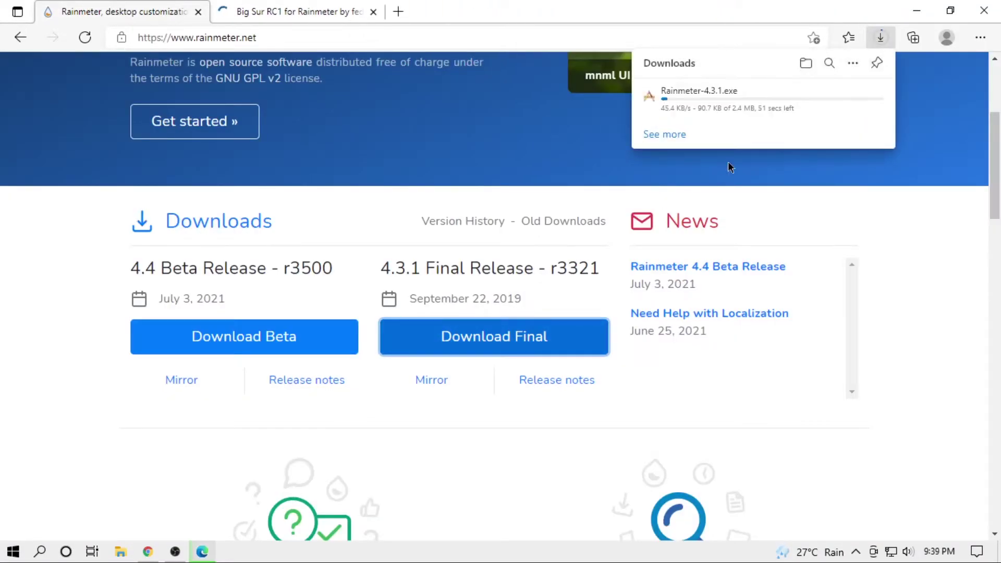
# Download Big Sur RC1 for Rainmeter from its DeviantArt page and show the downloaded zip in its folder
pyautogui.click(342, 11)
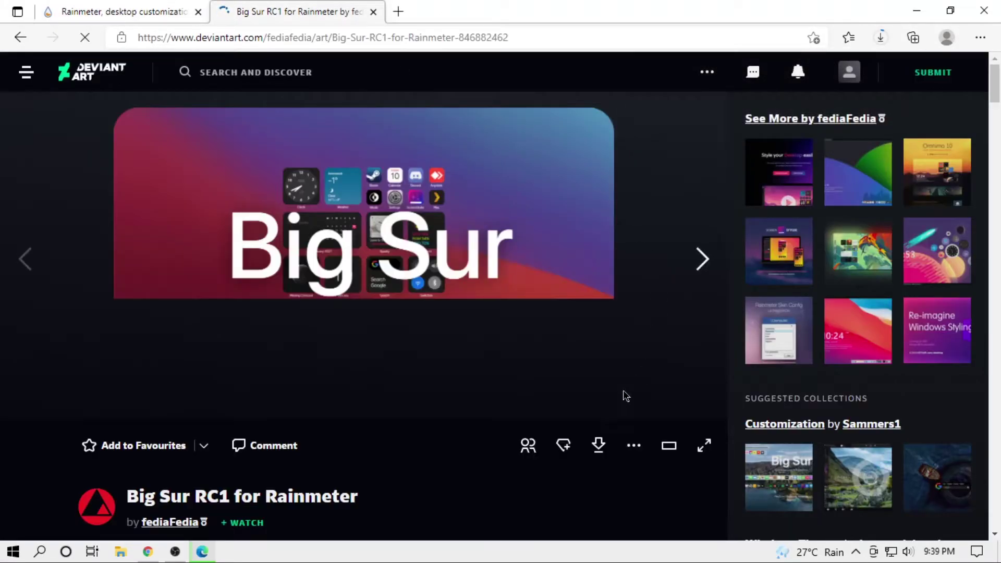
pyautogui.click(601, 446)
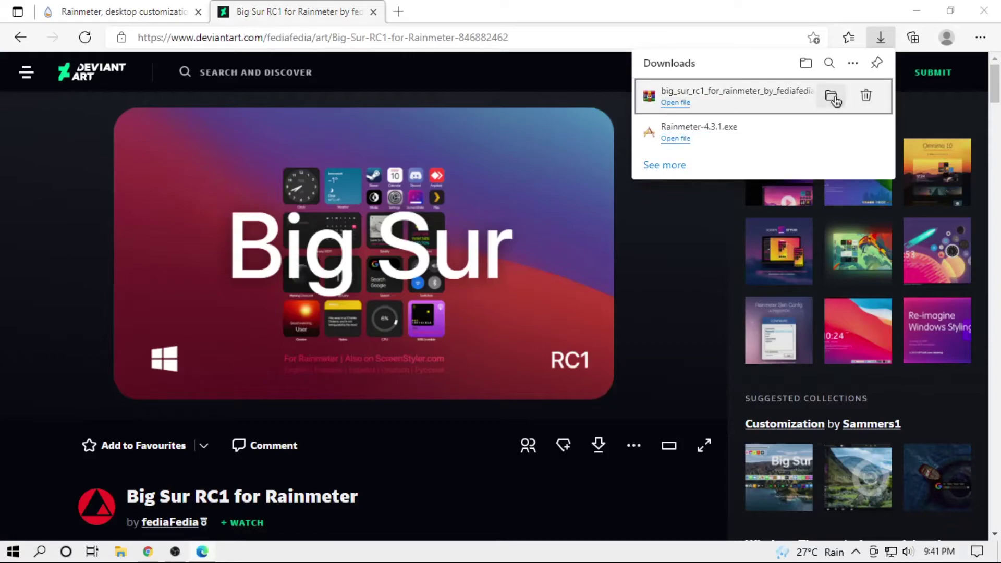
pyautogui.click(833, 99)
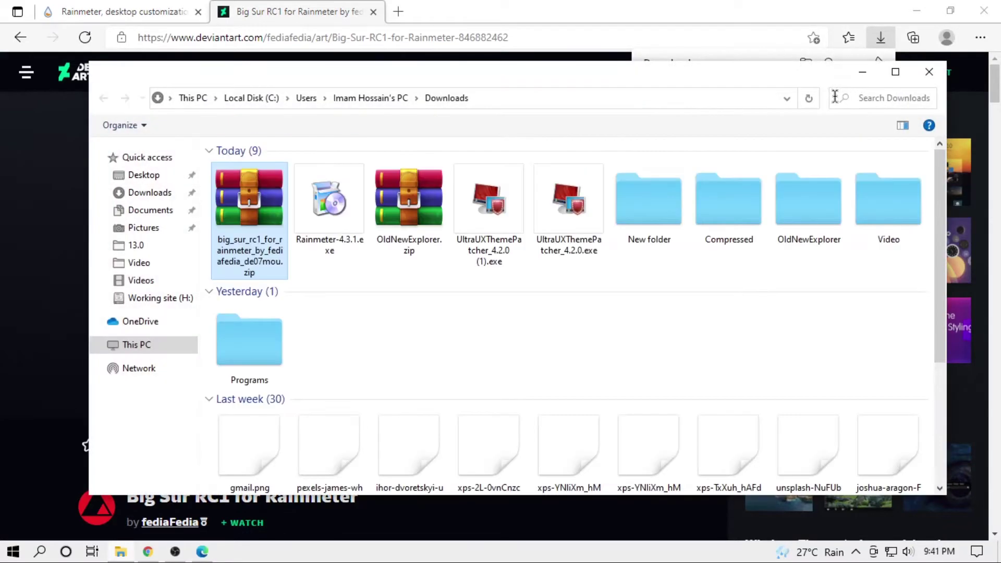
# Install Rainmeter from Rainmeter-4.3.1.exe with the standard installation and finish the setup with Run Rainmeter enabled
pyautogui.click(334, 219)
pyautogui.rightClick(334, 219)
pyautogui.click(369, 214)
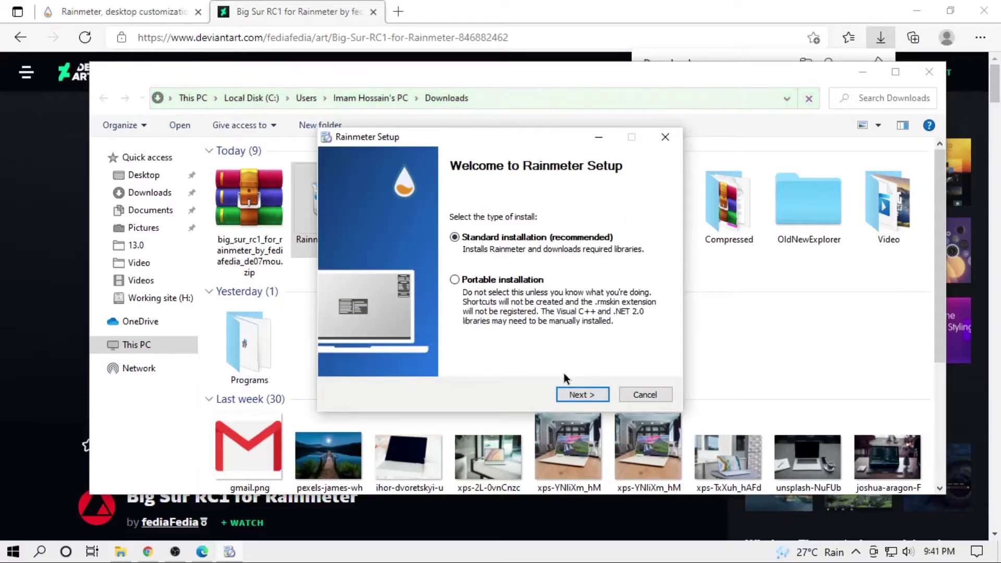
pyautogui.click(568, 394)
pyautogui.click(568, 395)
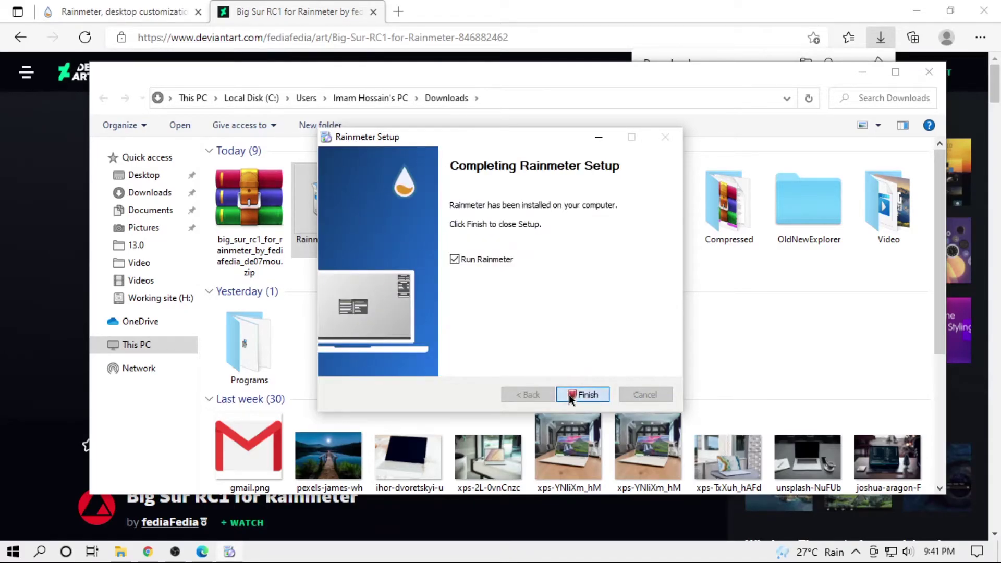
pyautogui.click(569, 395)
# Unload all the default illustro skins: Welcome, Disk, System and the clock
pyautogui.rightClick(553, 338)
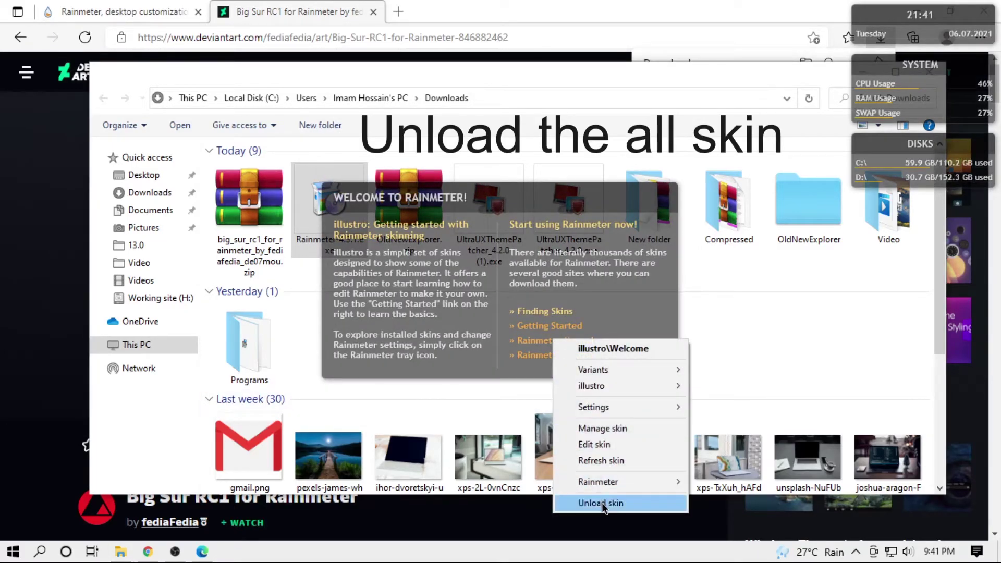
pyautogui.click(602, 503)
pyautogui.rightClick(889, 164)
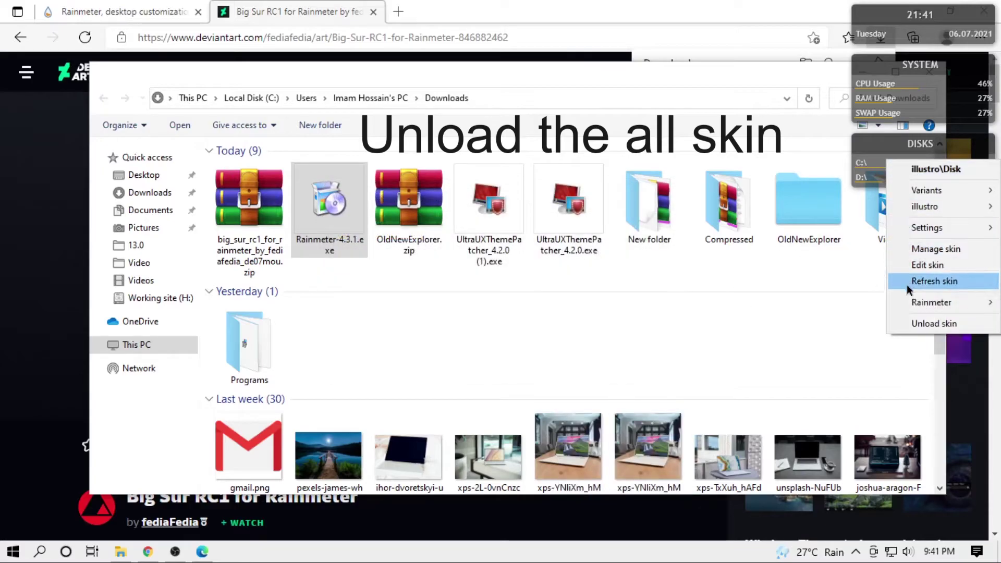
pyautogui.click(915, 322)
pyautogui.rightClick(861, 86)
pyautogui.click(907, 248)
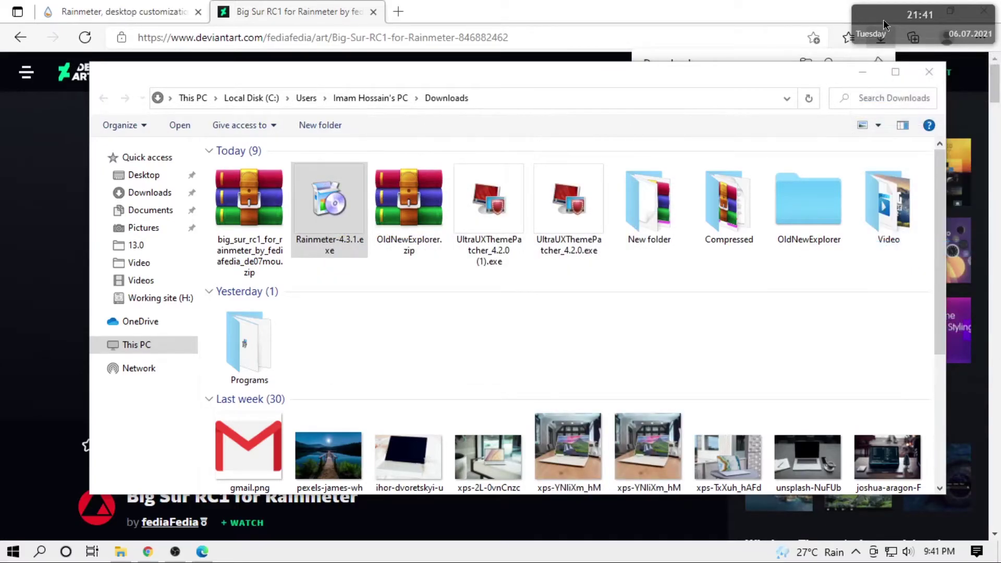
pyautogui.rightClick(918, 21)
pyautogui.click(918, 185)
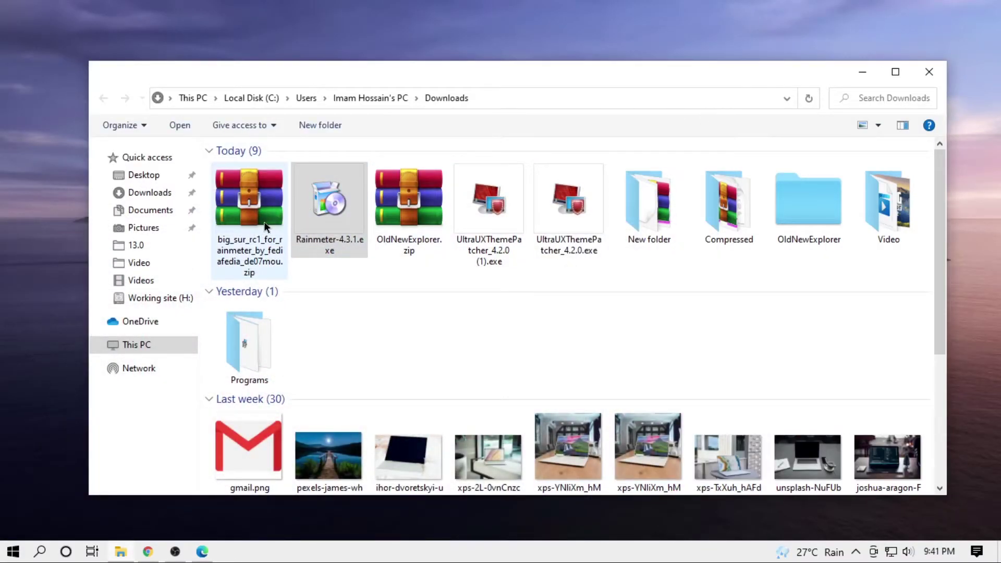
# Extract big_sur_rc1_for_rainmeter_by_fediafedia_de07mou.zip into its own folder in Downloads and open that folder
pyautogui.click(265, 226)
pyautogui.rightClick(265, 226)
pyautogui.click(301, 313)
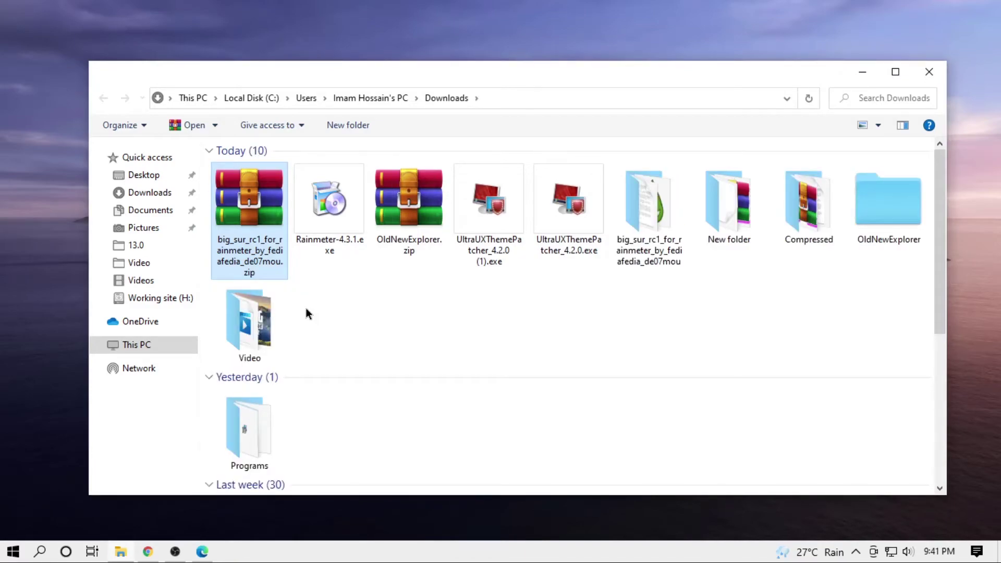
pyautogui.doubleClick(651, 228)
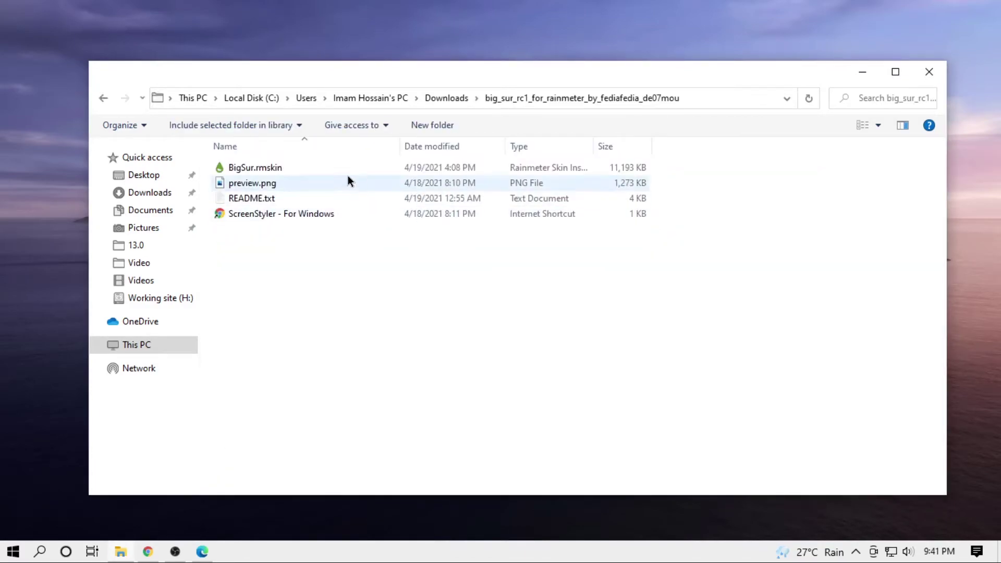
# Install the Big Sur RC1 skin package from BigSur.rmskin with its included layout applied
pyautogui.click(330, 171)
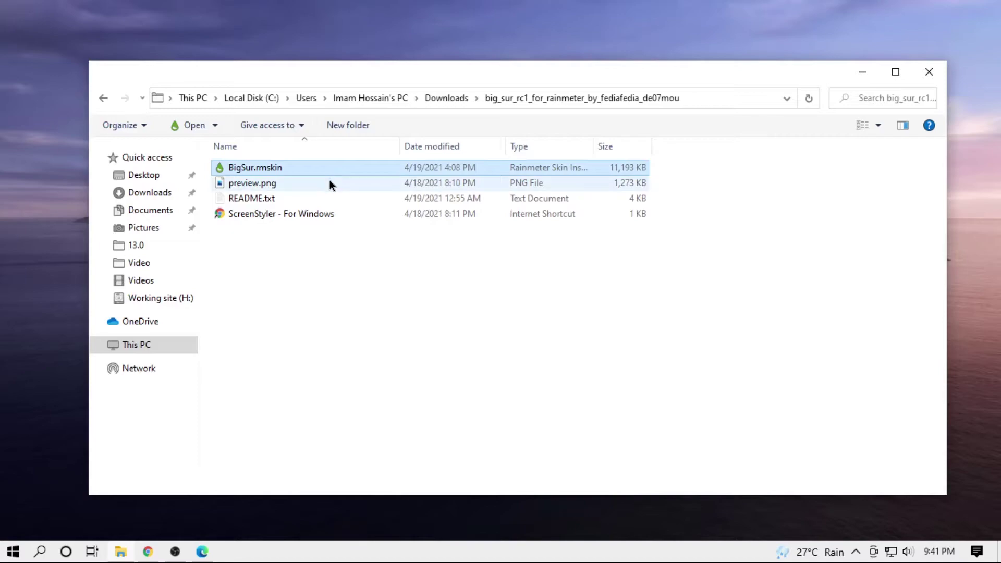
pyautogui.doubleClick(330, 170)
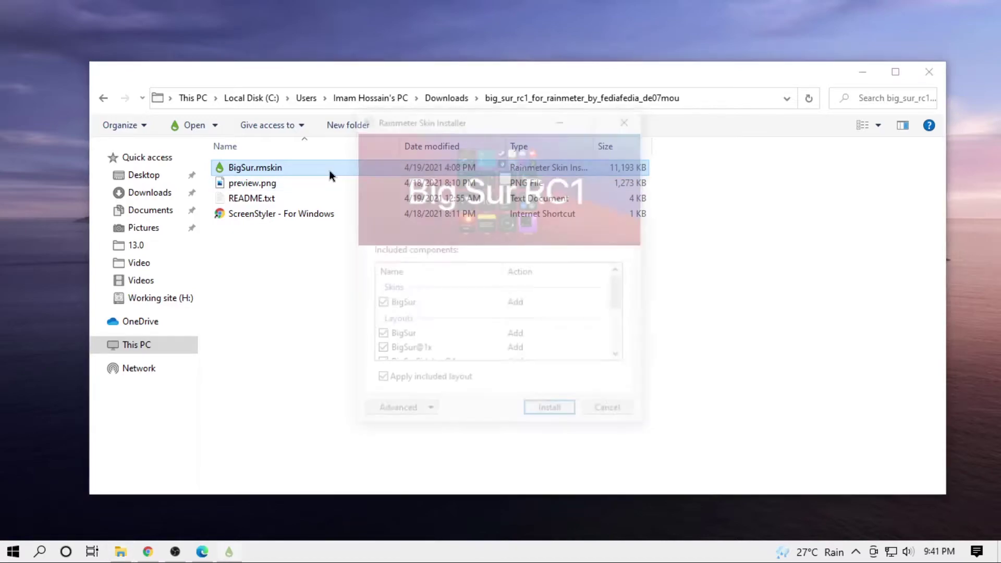
pyautogui.click(553, 413)
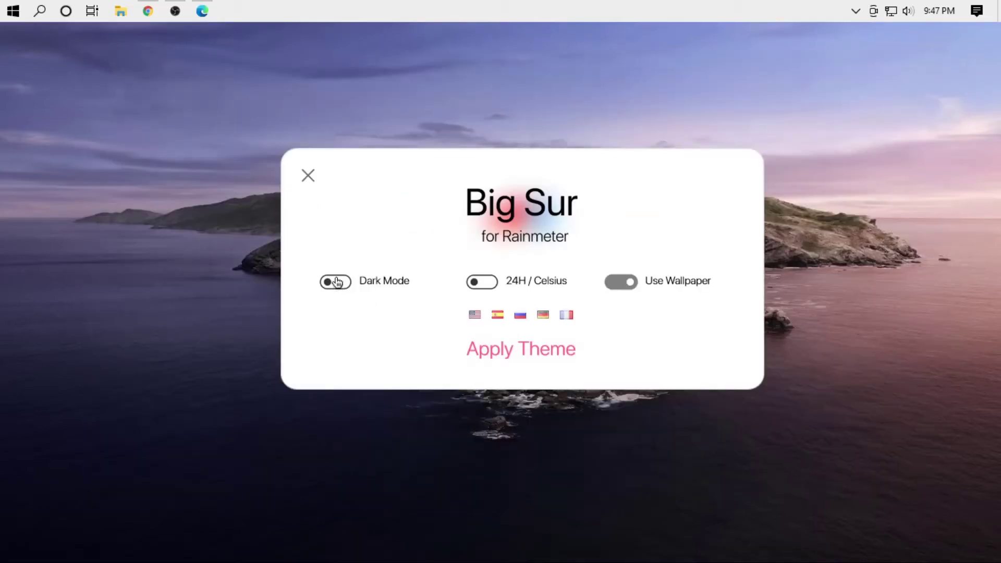
# Apply the Big Sur theme with Dark Mode off and Use Wallpaper on, choosing the layout without the sidebar
pyautogui.click(343, 283)
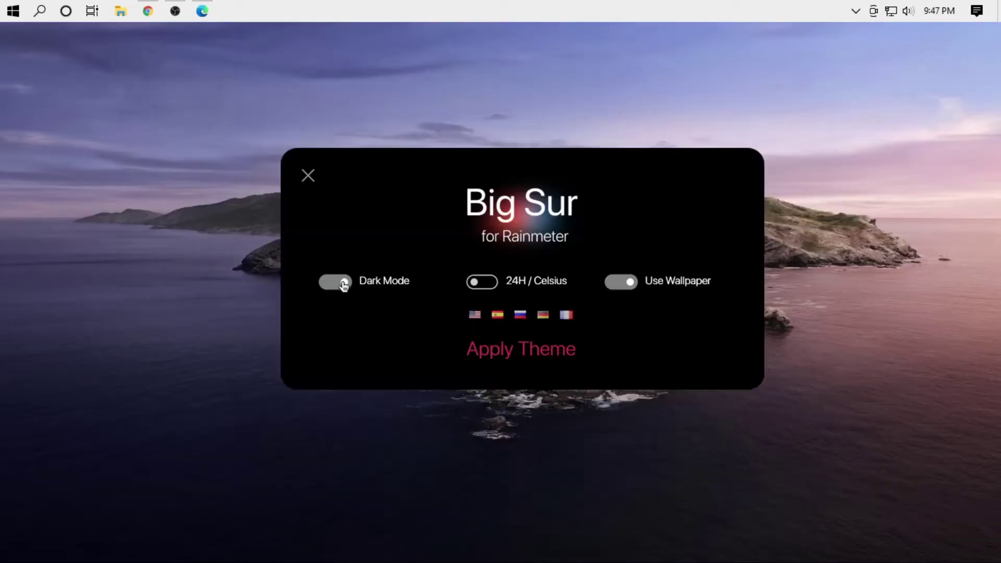
pyautogui.click(344, 285)
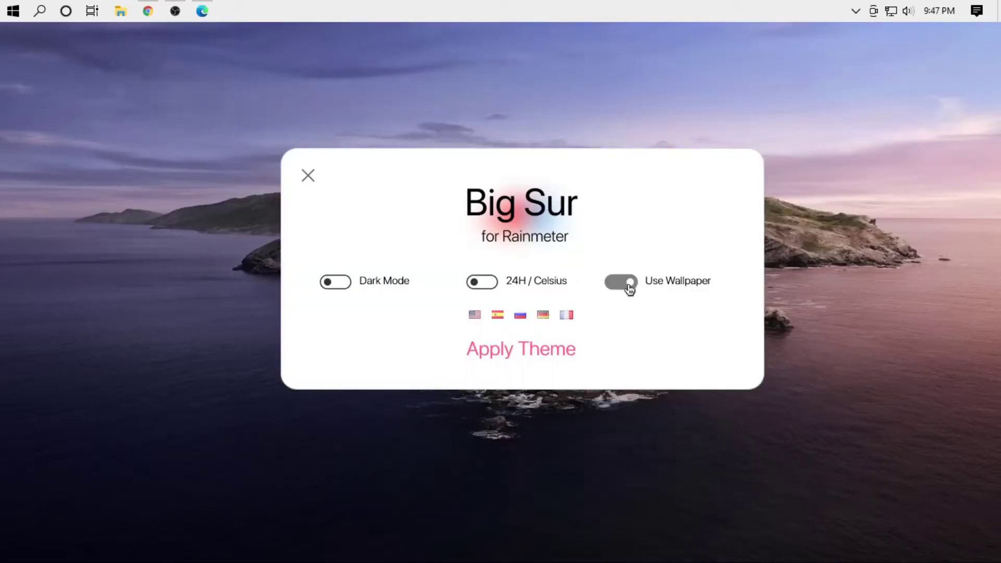
pyautogui.click(524, 349)
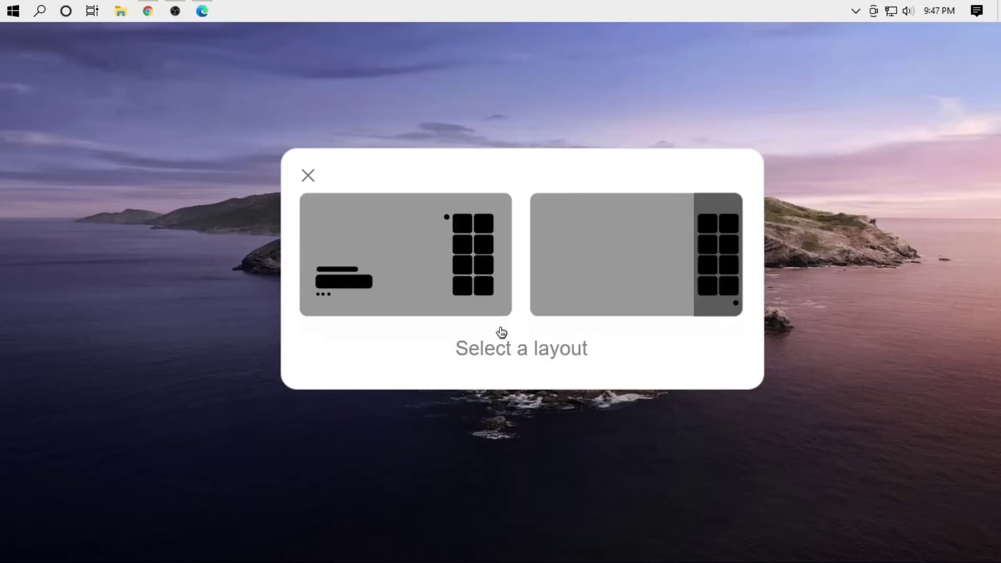
pyautogui.click(454, 289)
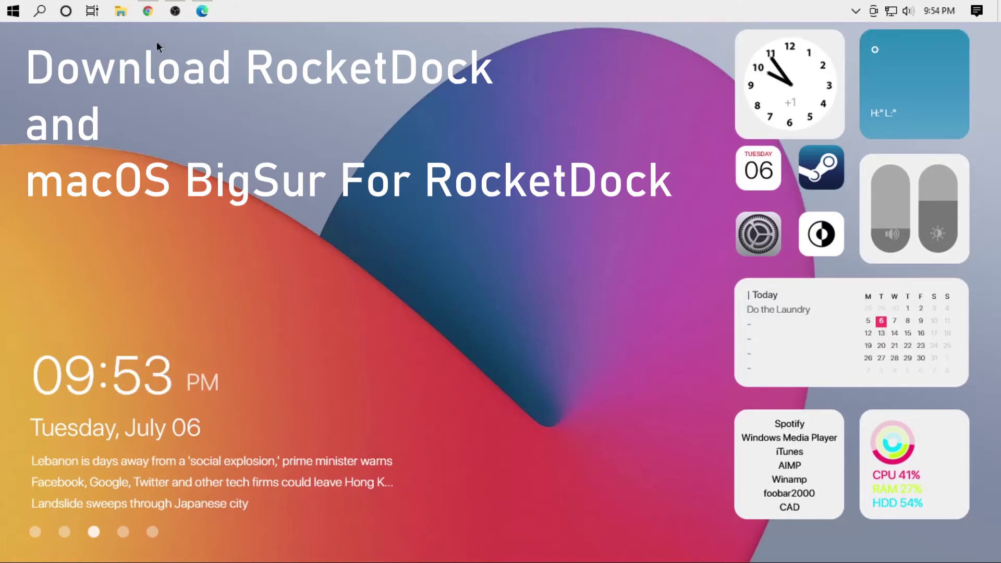
# Switch to Microsoft Edge and download RocketDock-v1.3.5.exe from the Punk Labs website
pyautogui.click(200, 15)
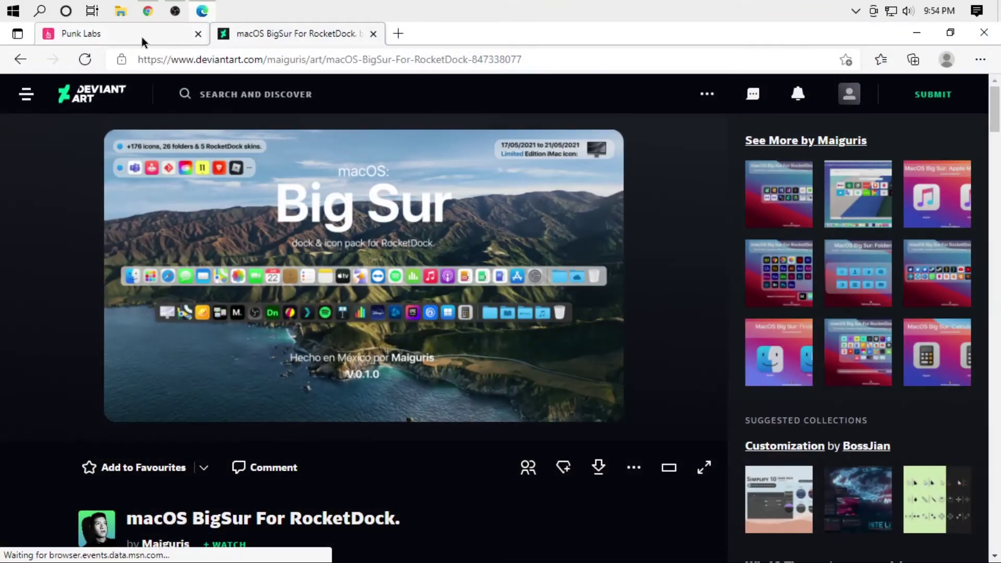
pyautogui.click(139, 35)
pyautogui.scroll(-15, 559, 348)
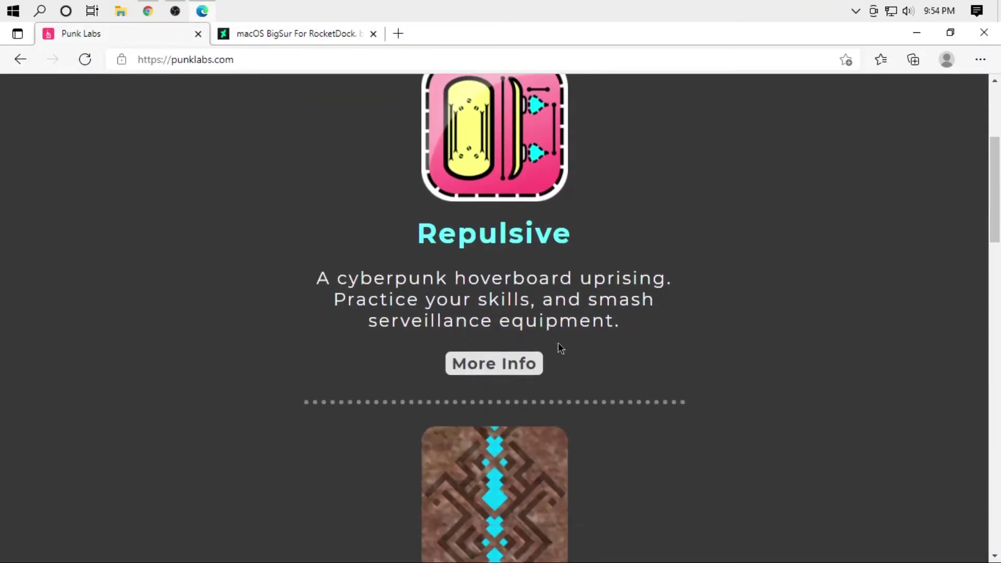
pyautogui.scroll(-10, 559, 344)
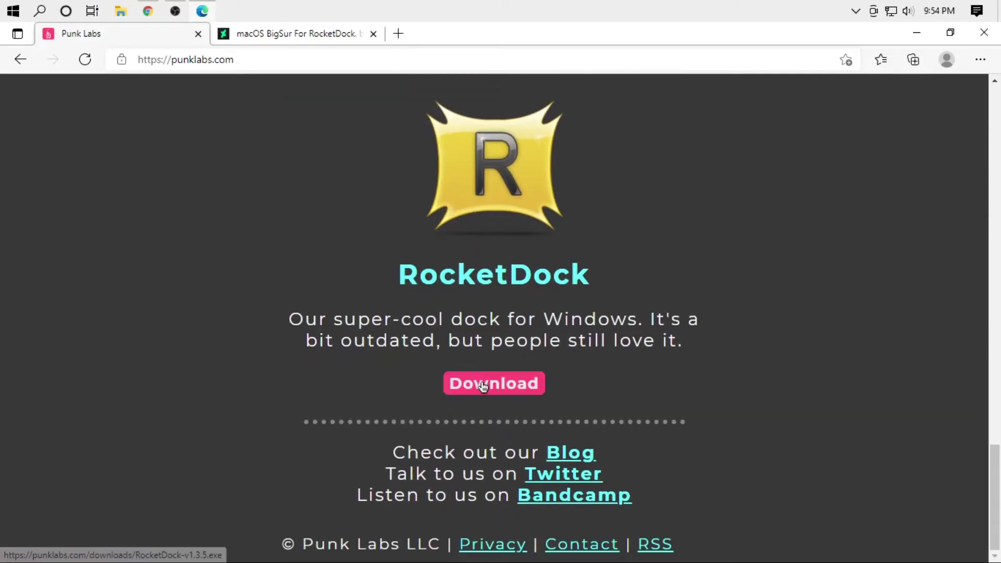
pyautogui.click(457, 385)
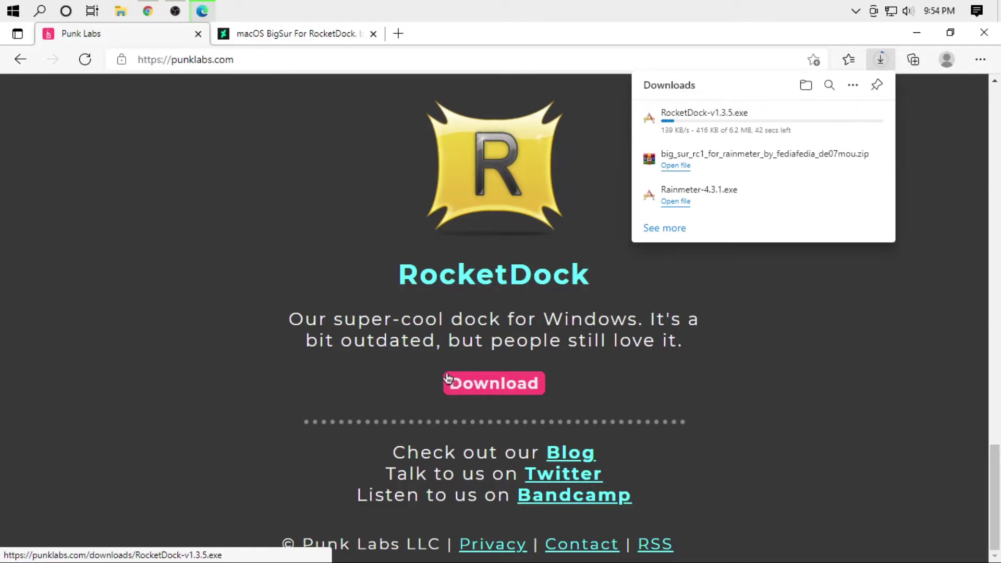
# Download the macOS BigSur For RocketDock pack from DeviantArt and show the downloaded zip in its folder
pyautogui.click(300, 35)
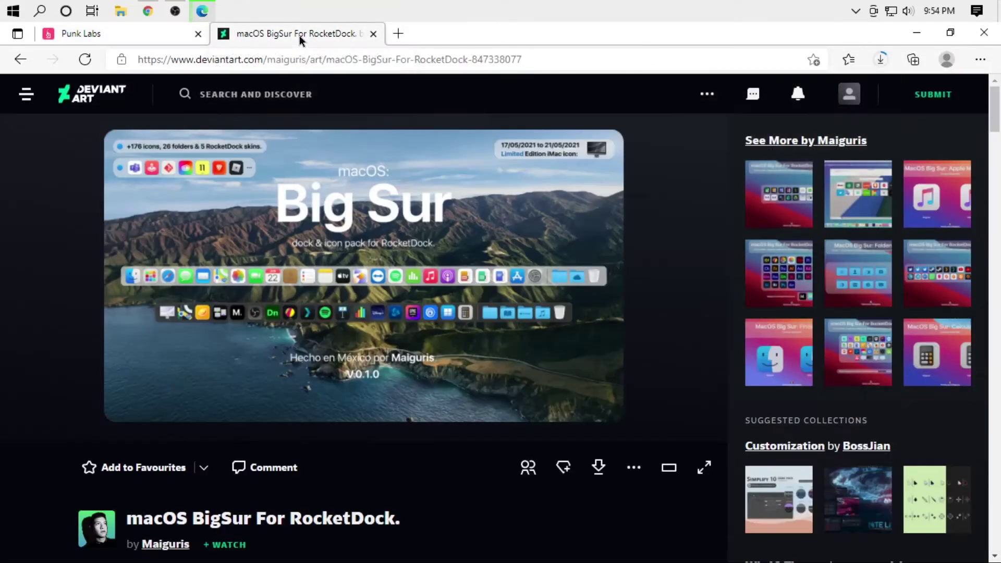
pyautogui.click(598, 469)
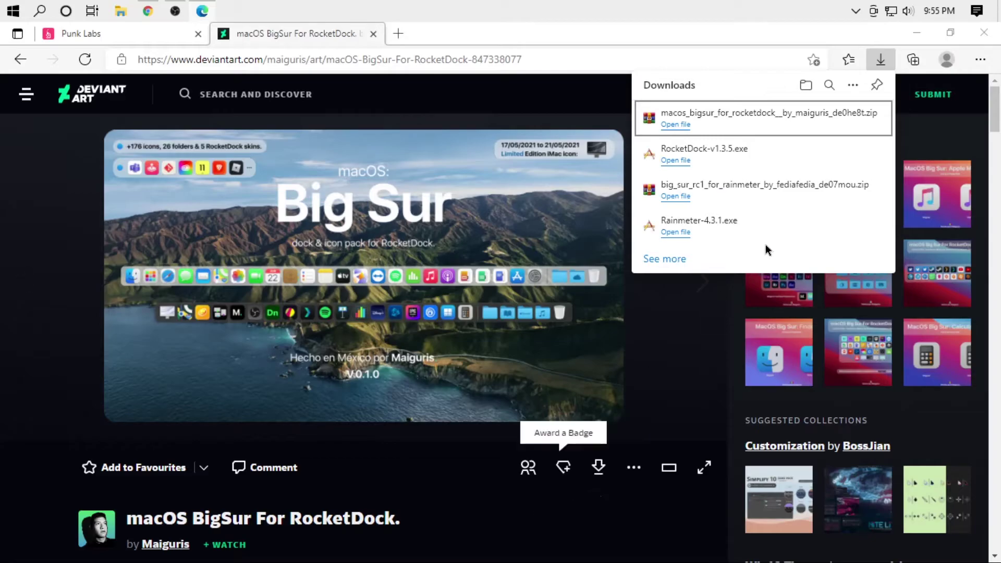
pyautogui.click(832, 119)
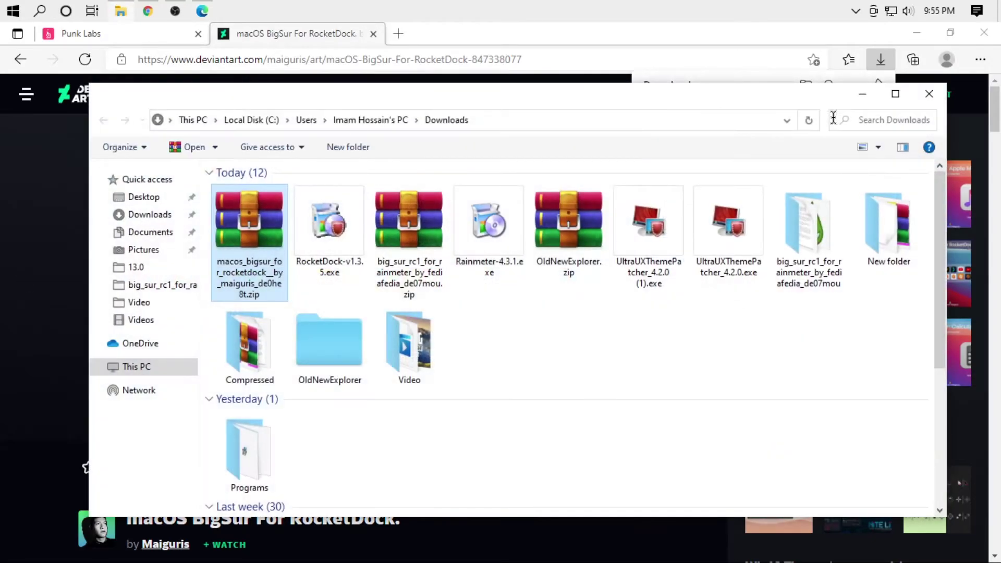
# Install RocketDock from RocketDock-v1.3.5.exe, accepting the license and keeping the default destination folder without a desktop icon
pyautogui.click(336, 245)
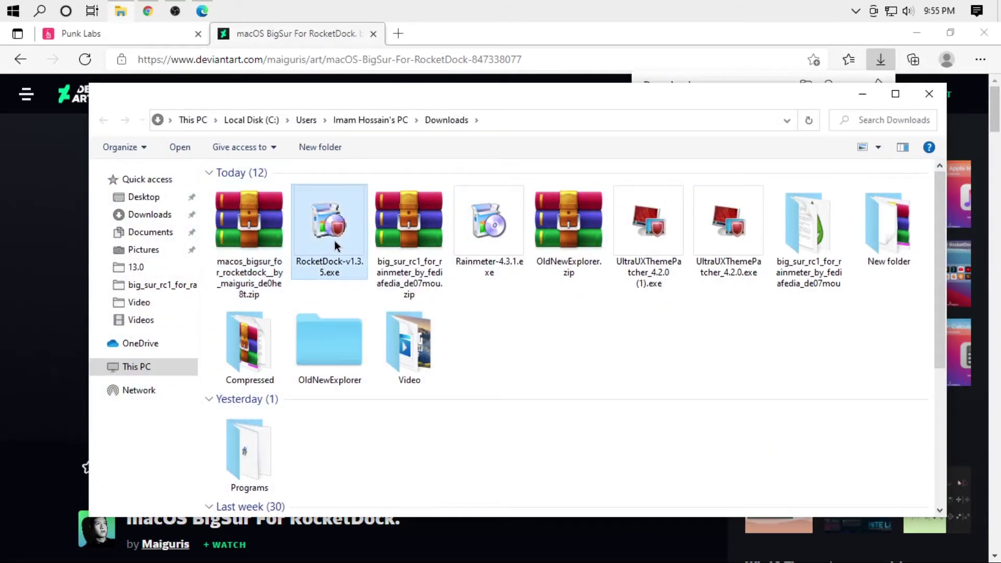
pyautogui.rightClick(337, 246)
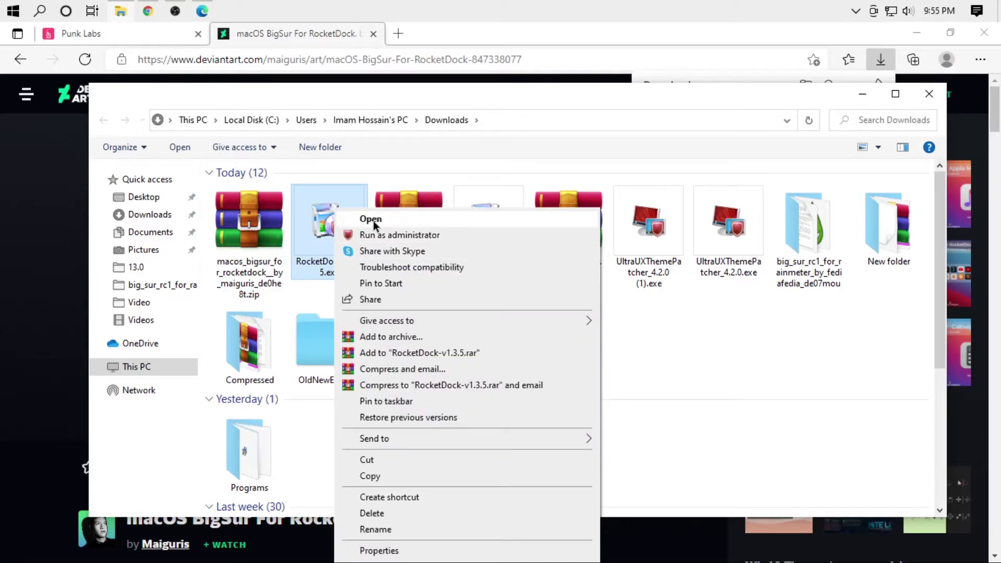
pyautogui.click(340, 218)
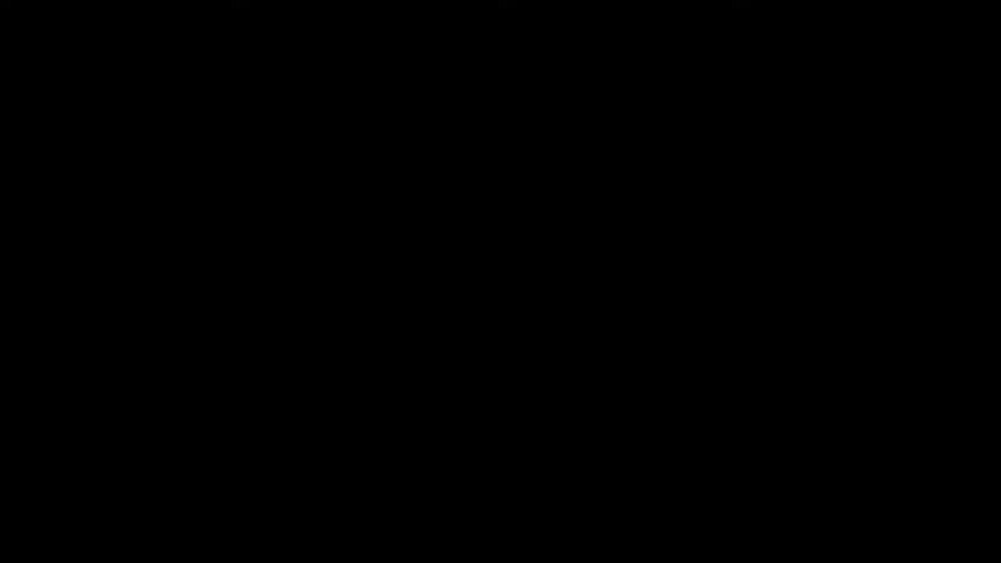
pyautogui.click(502, 333)
pyautogui.click(501, 331)
pyautogui.click(581, 417)
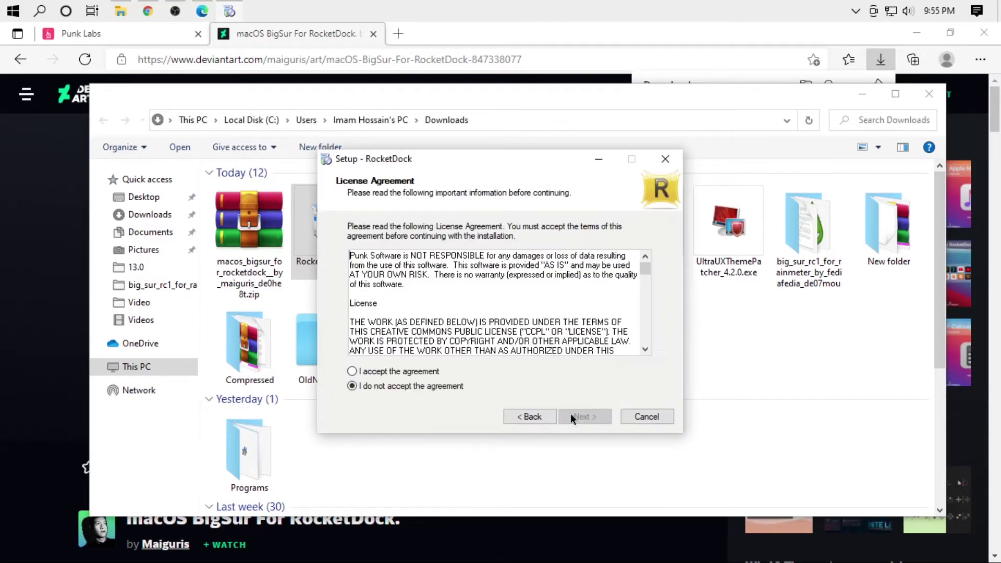
pyautogui.click(418, 371)
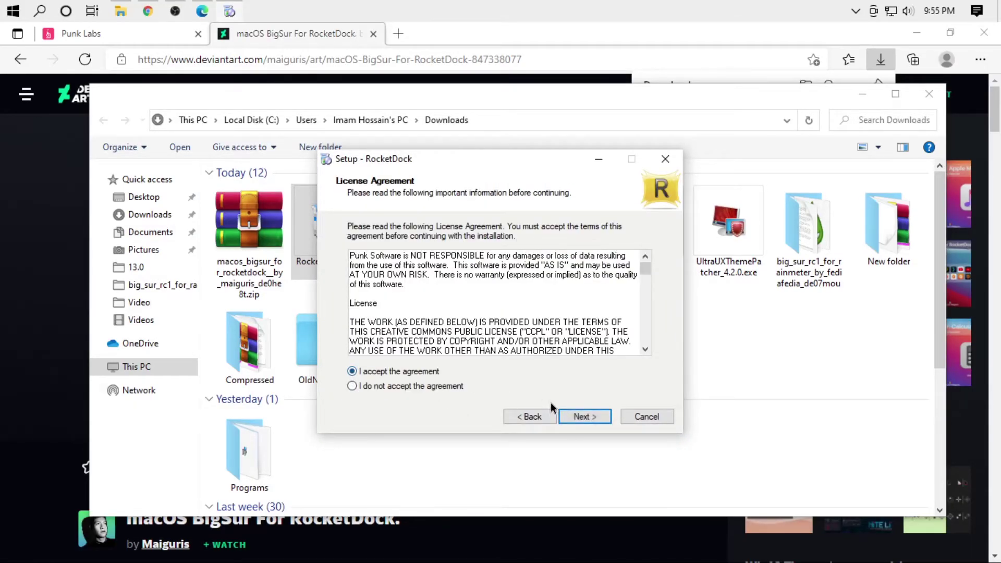
pyautogui.click(579, 418)
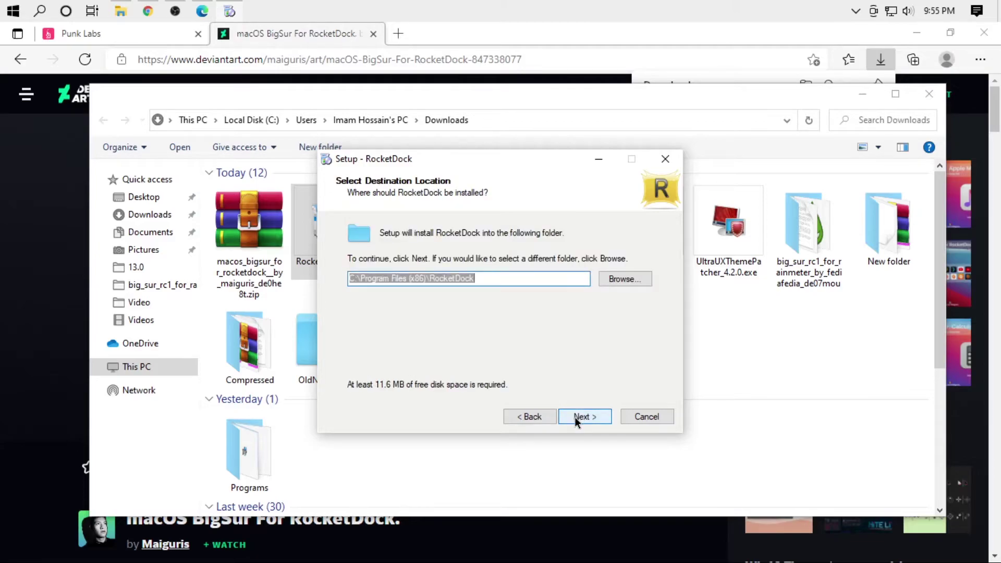
pyautogui.click(574, 417)
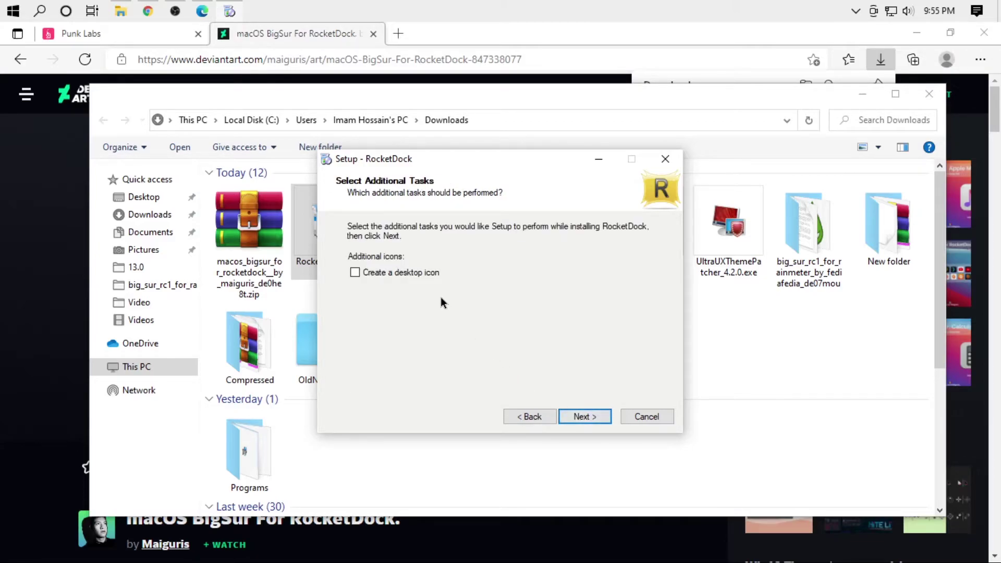
pyautogui.click(585, 416)
pyautogui.click(585, 417)
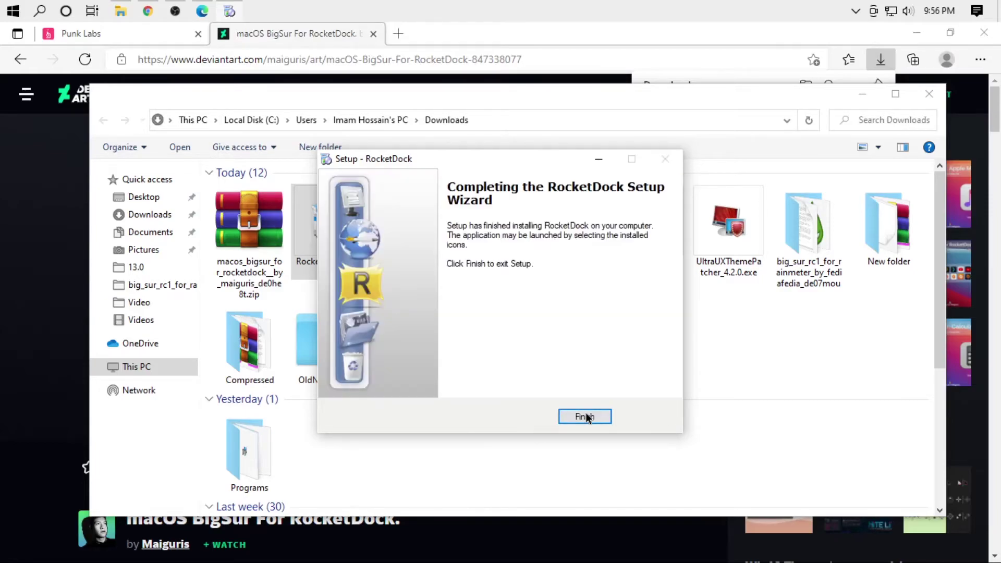
pyautogui.click(587, 419)
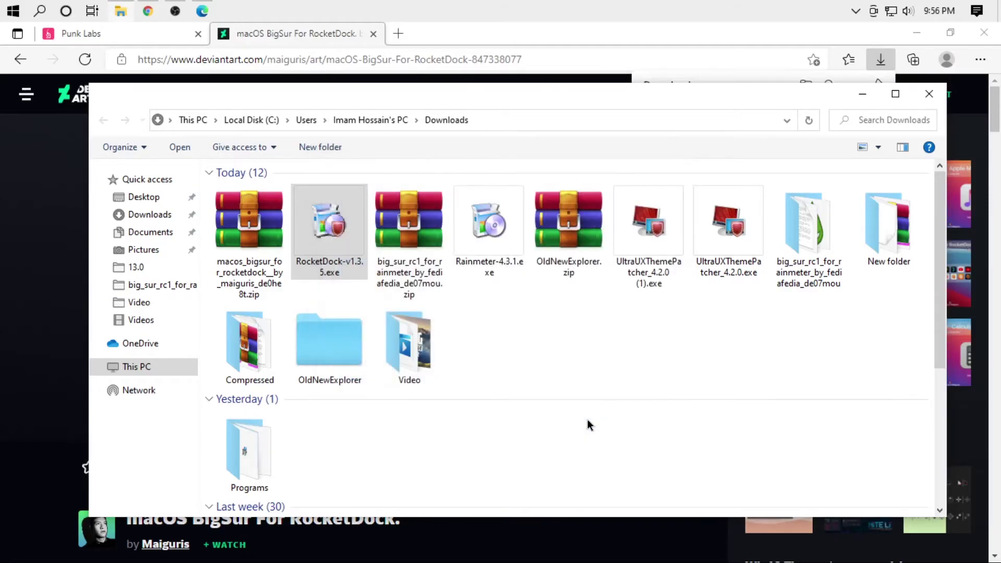
# Extract the downloaded macOS BigSur for RocketDock zip into its own folder and open the extracted folder
pyautogui.click(263, 263)
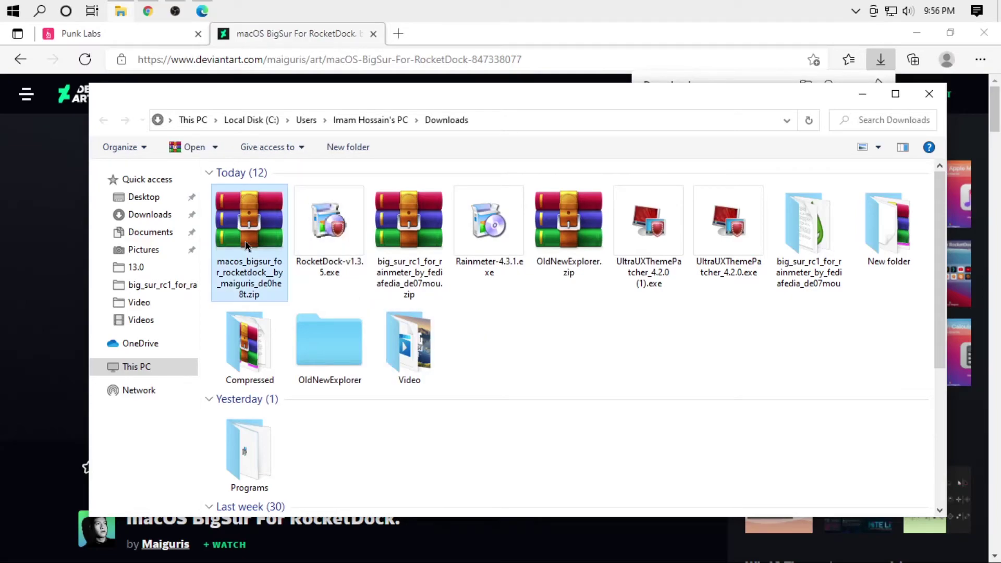
pyautogui.rightClick(262, 263)
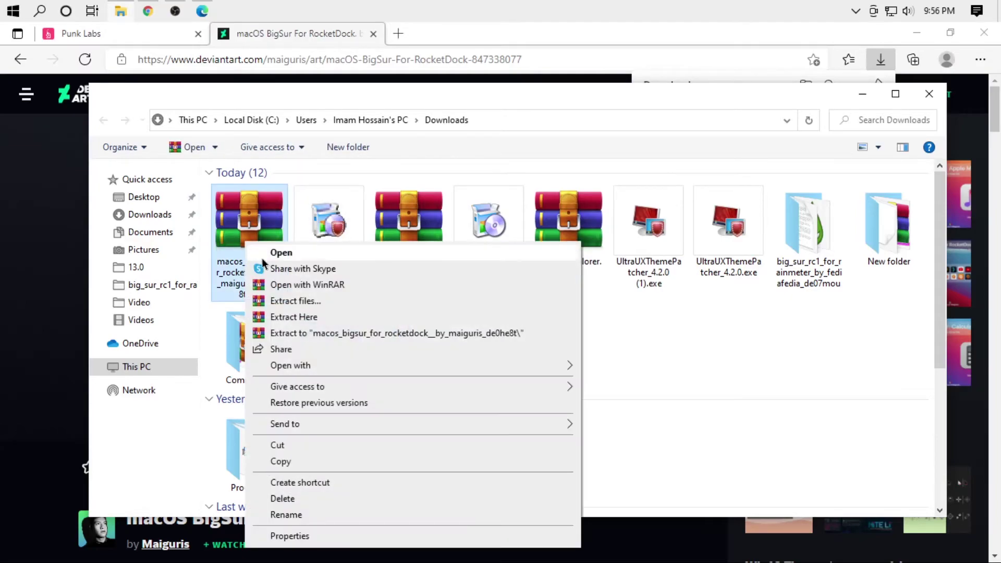
pyautogui.click(304, 333)
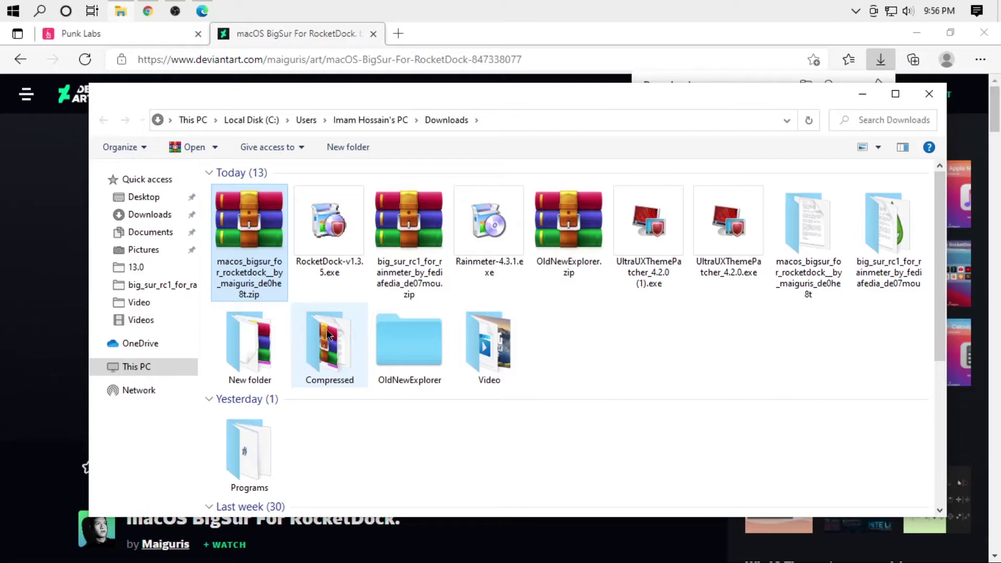
pyautogui.doubleClick(804, 260)
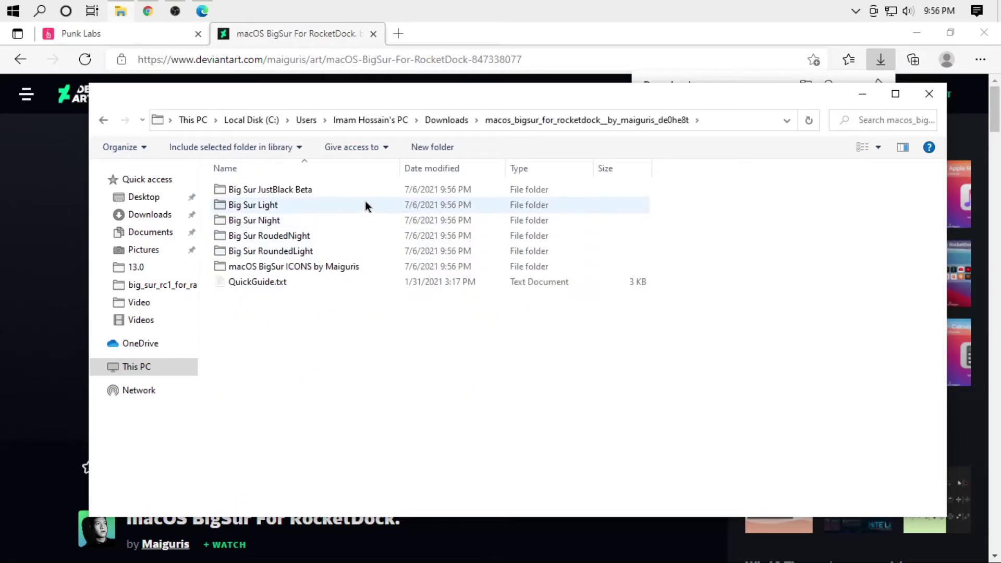
# Copy the Big Sur Light folder and open the Skins folder in C:\Program Files (x86)\RocketDock
pyautogui.click(337, 204)
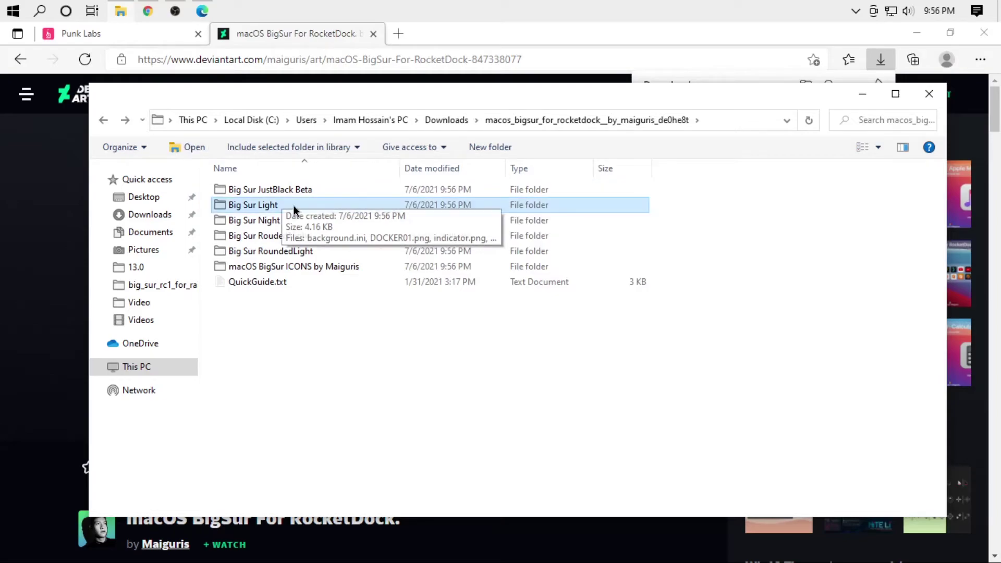
pyautogui.rightClick(293, 205)
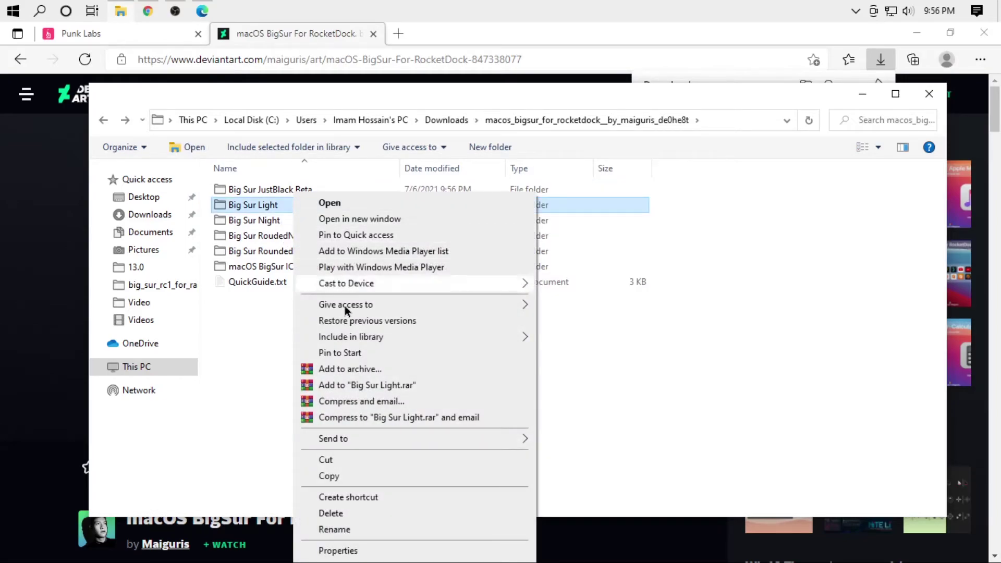
pyautogui.click(376, 477)
pyautogui.click(139, 367)
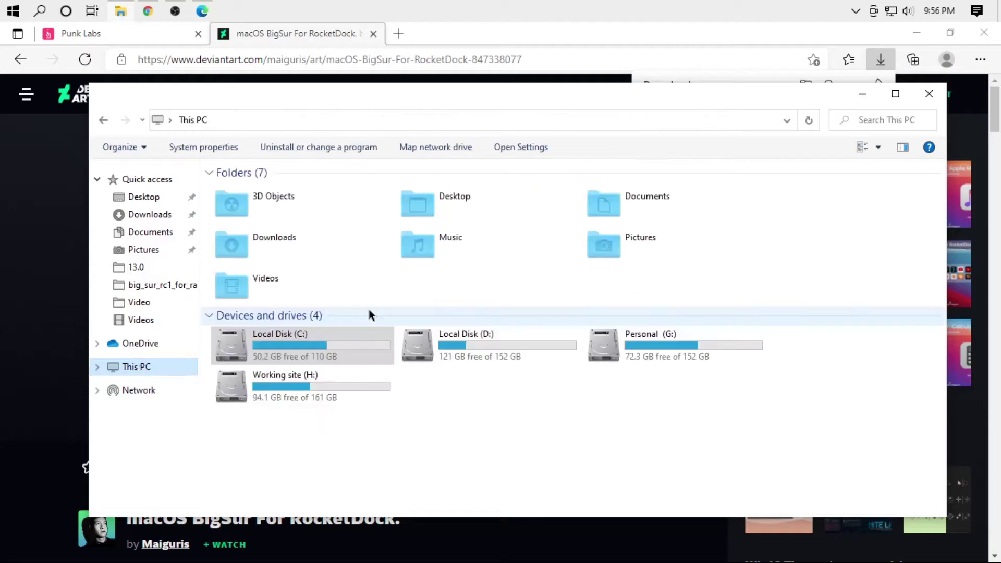
pyautogui.doubleClick(340, 345)
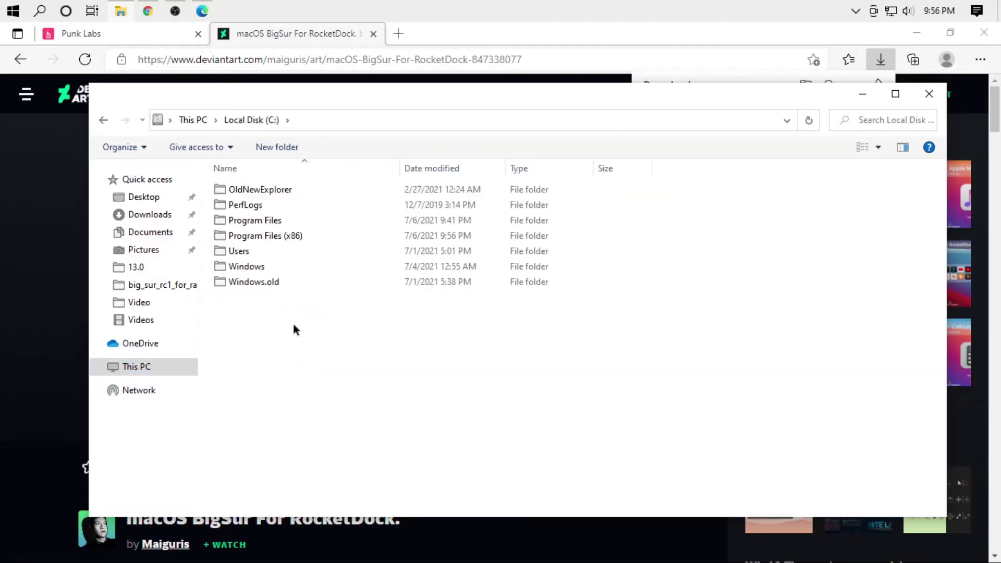
pyautogui.doubleClick(280, 235)
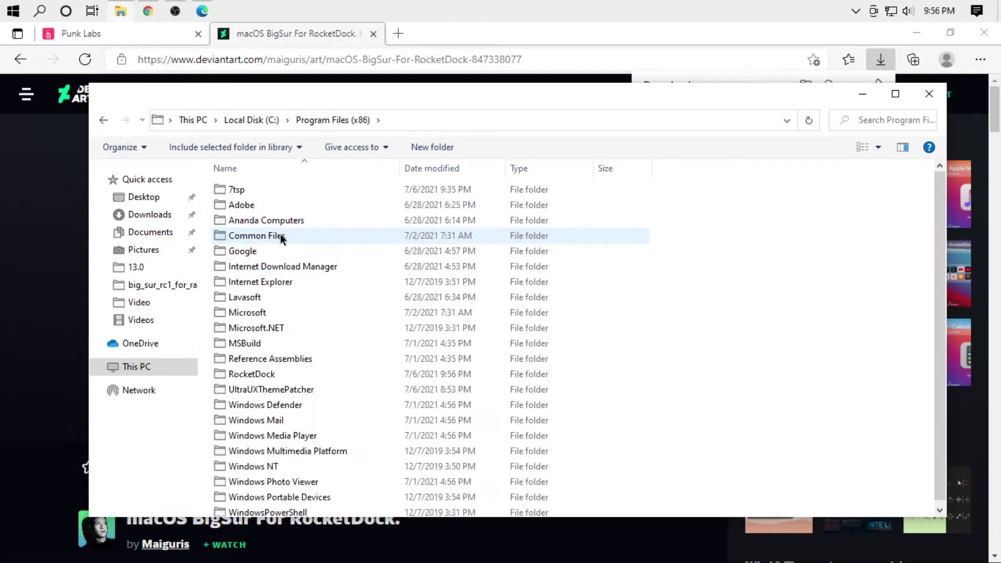
pyautogui.click(274, 376)
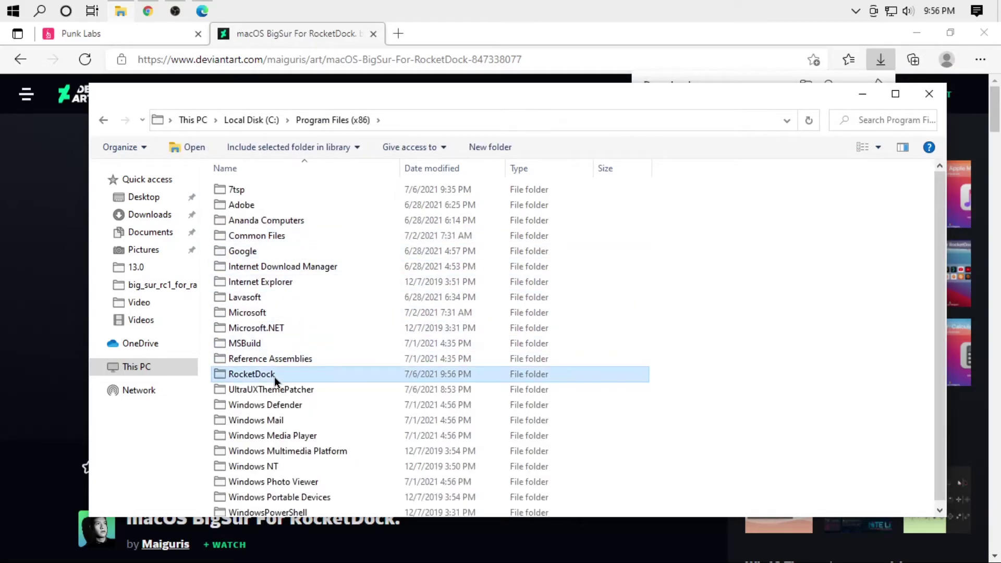
pyautogui.doubleClick(274, 376)
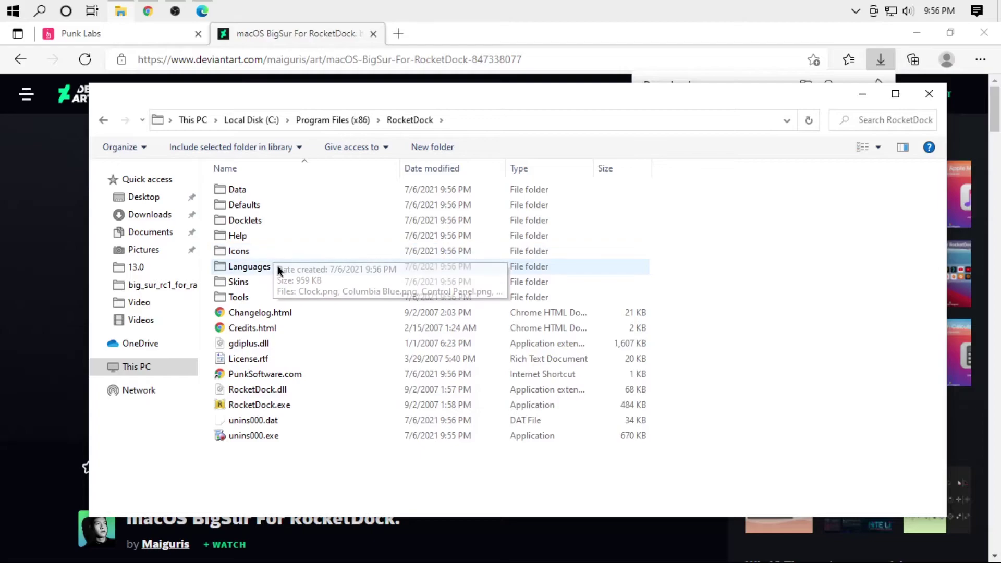
pyautogui.doubleClick(280, 282)
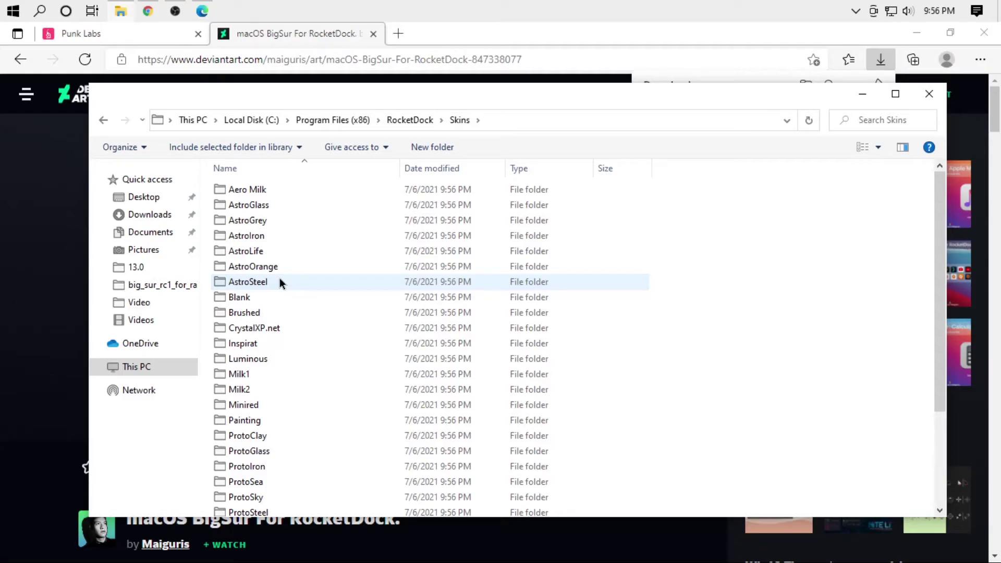
# Delete all the default skins from RocketDock's Skins folder, granting administrator permission for all current items
pyautogui.click(280, 282)
pyautogui.hotkey('ctrl', 'a')
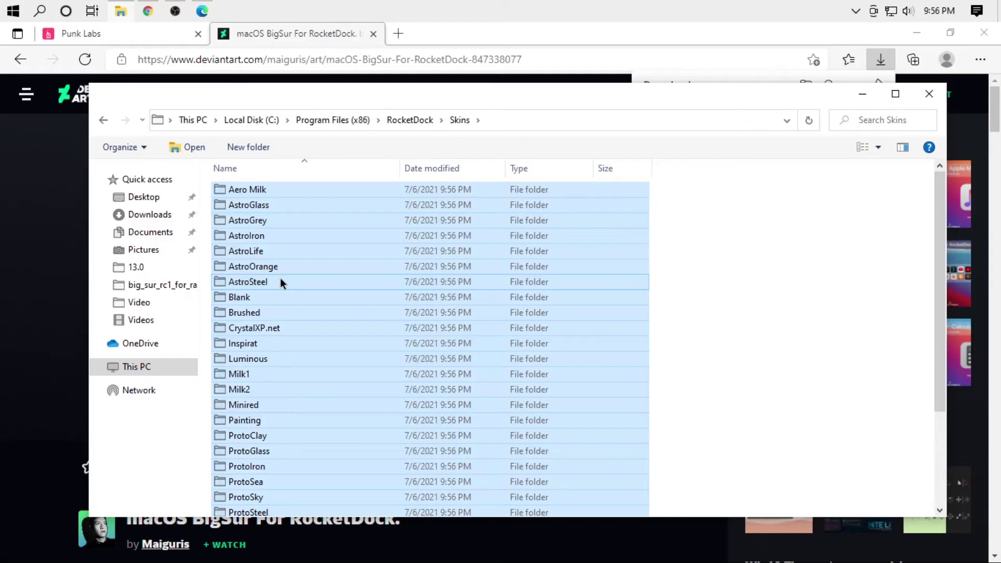
pyautogui.rightClick(280, 282)
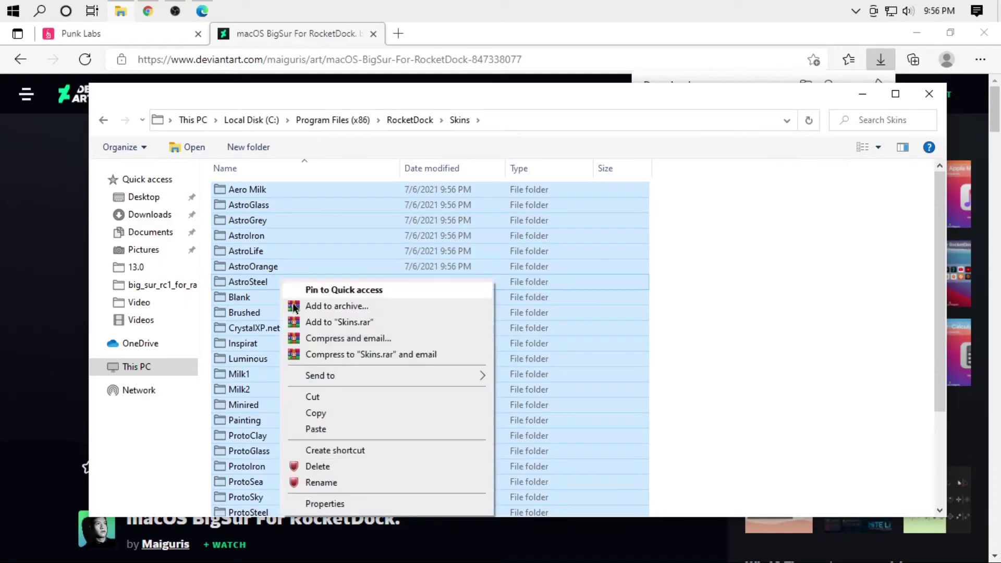
pyautogui.click(331, 466)
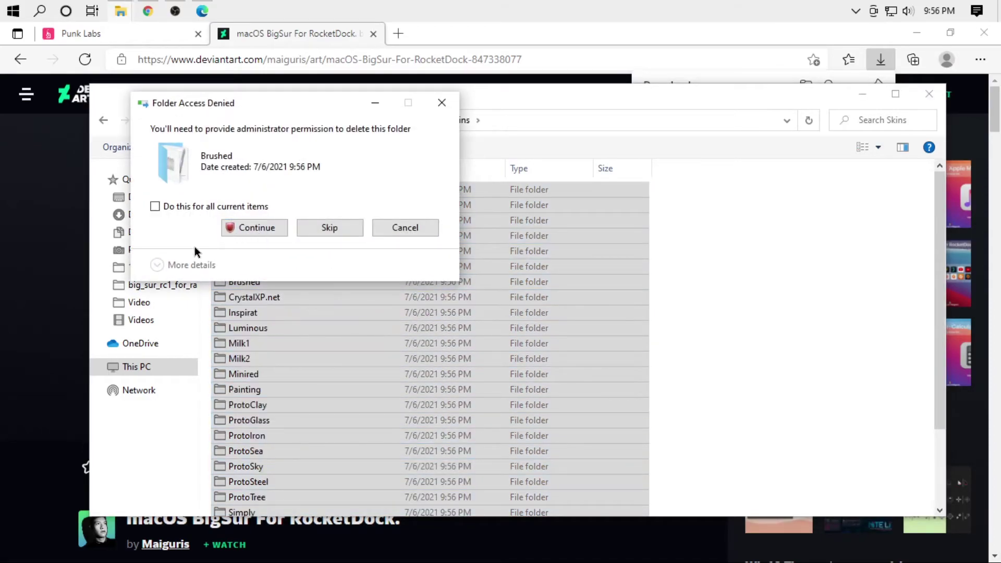
pyautogui.click(155, 206)
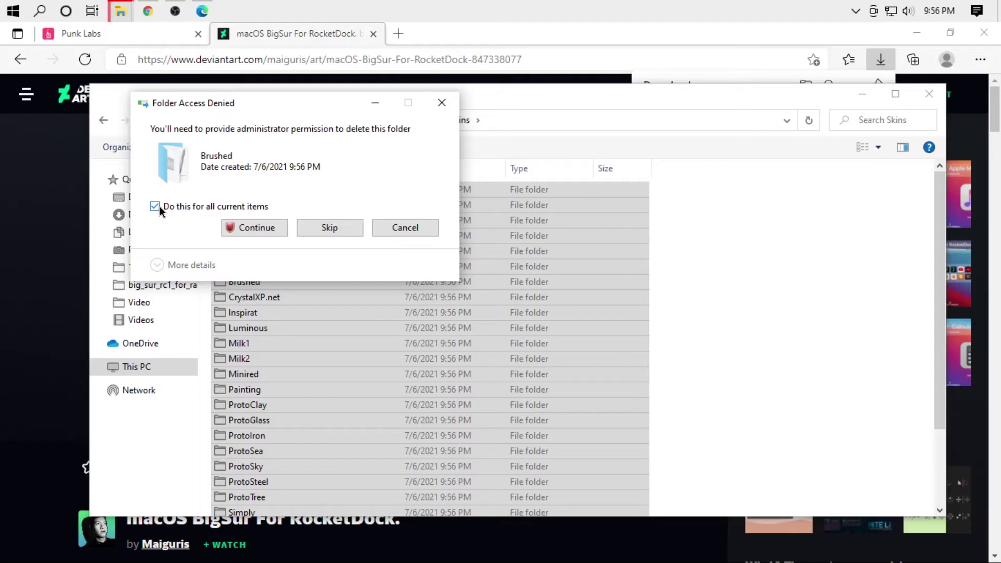
pyautogui.click(246, 225)
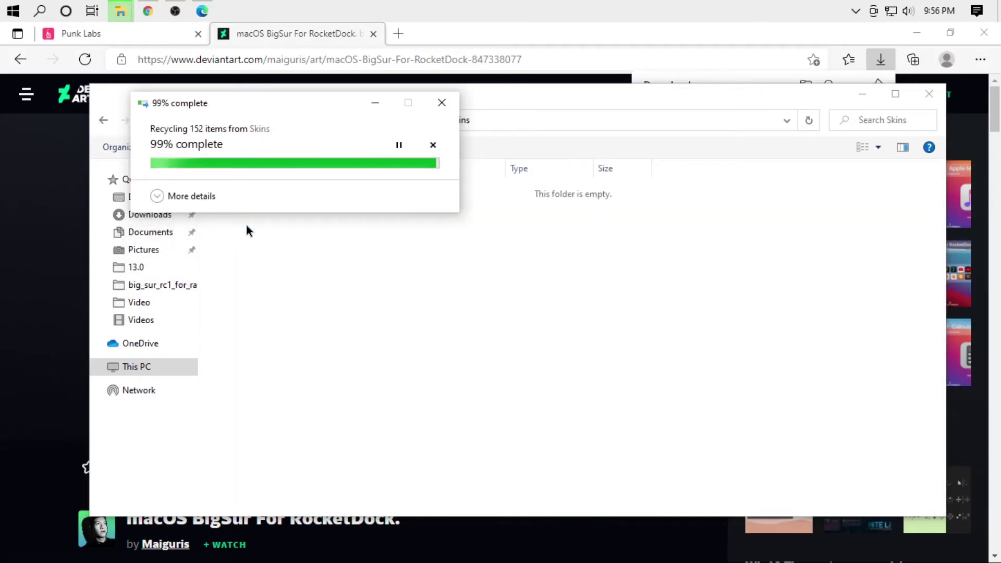
# Paste the copied Big Sur Light folder into RocketDock's Skins folder, granting administrator permission
pyautogui.rightClick(369, 226)
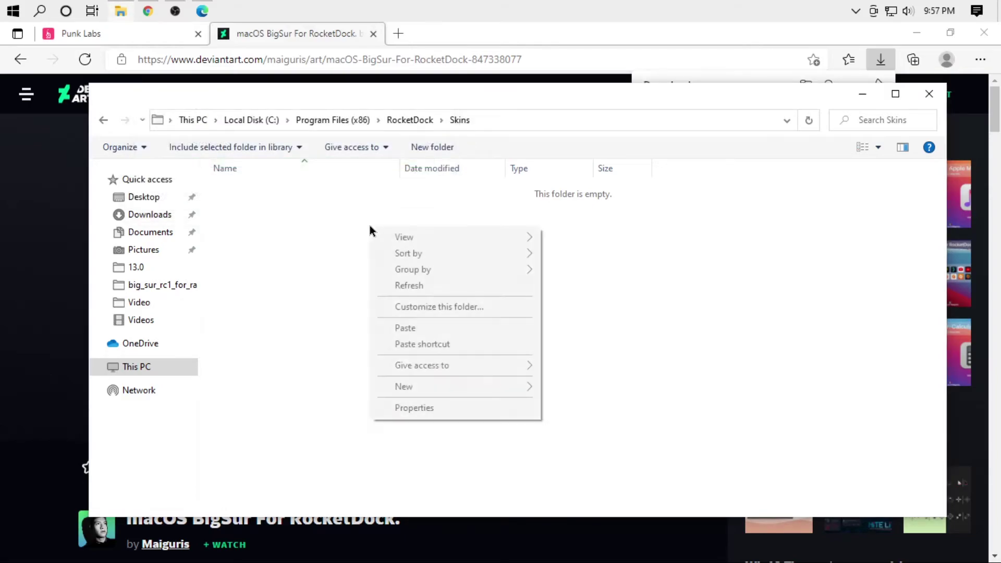
pyautogui.click(423, 328)
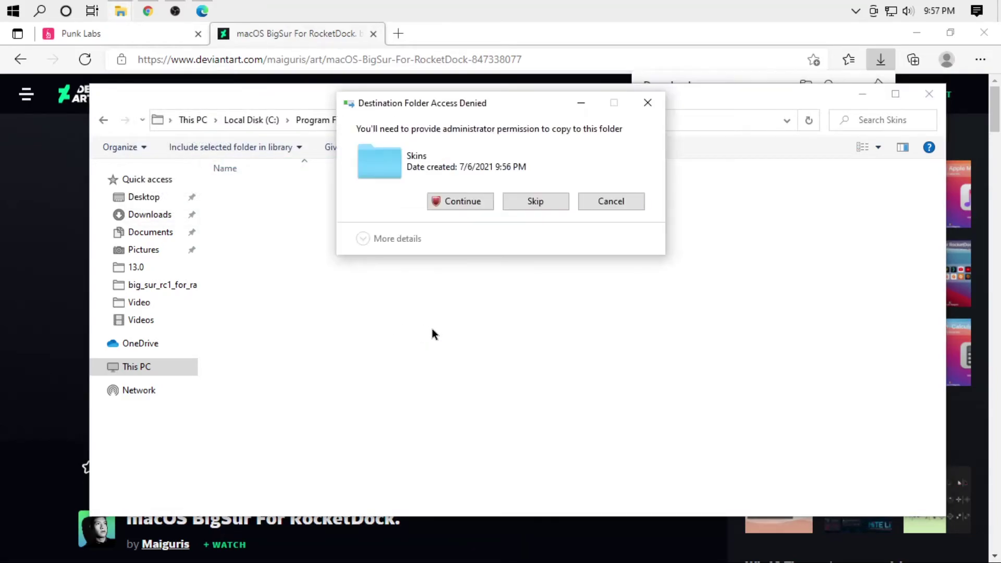
pyautogui.click(433, 200)
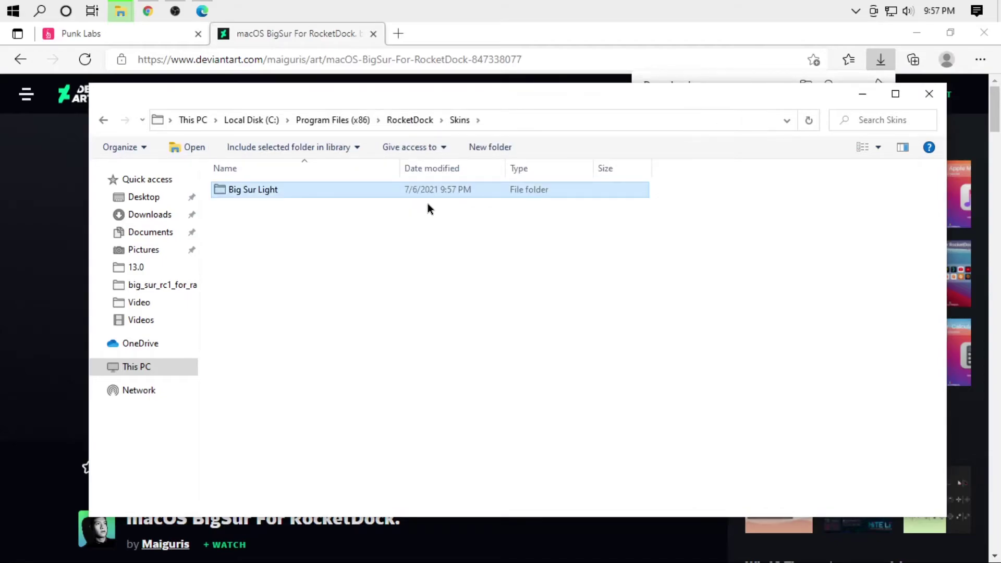
pyautogui.click(306, 239)
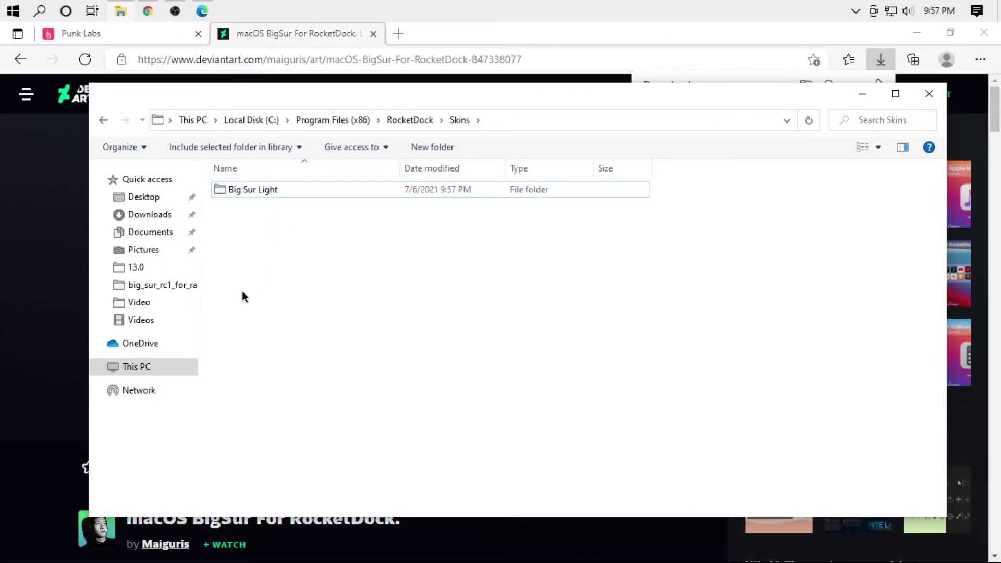
# Open Downloads in a new window, open the extracted pack's macOS BigSur ICONS folder, and move that window aside
pyautogui.rightClick(138, 218)
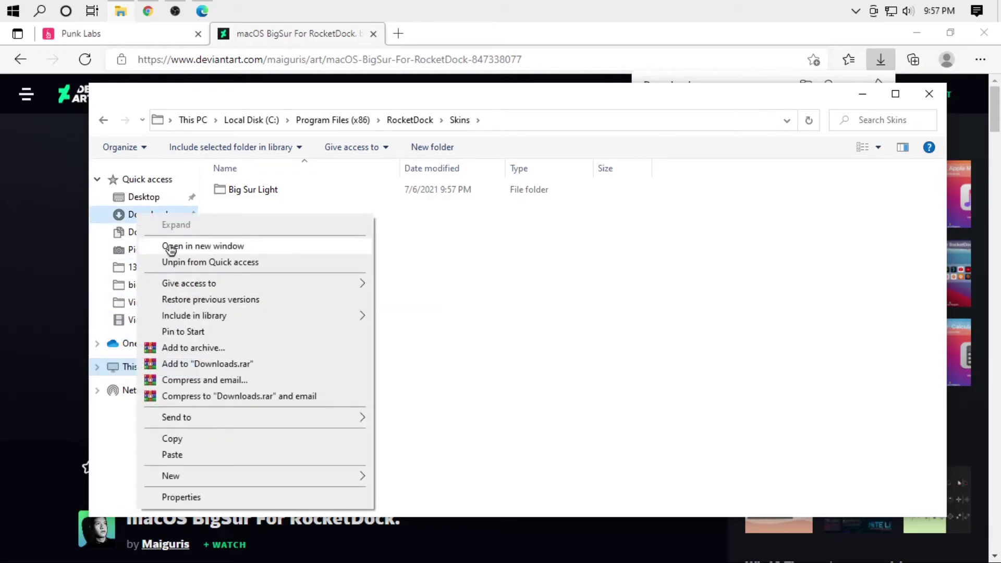
pyautogui.click(157, 244)
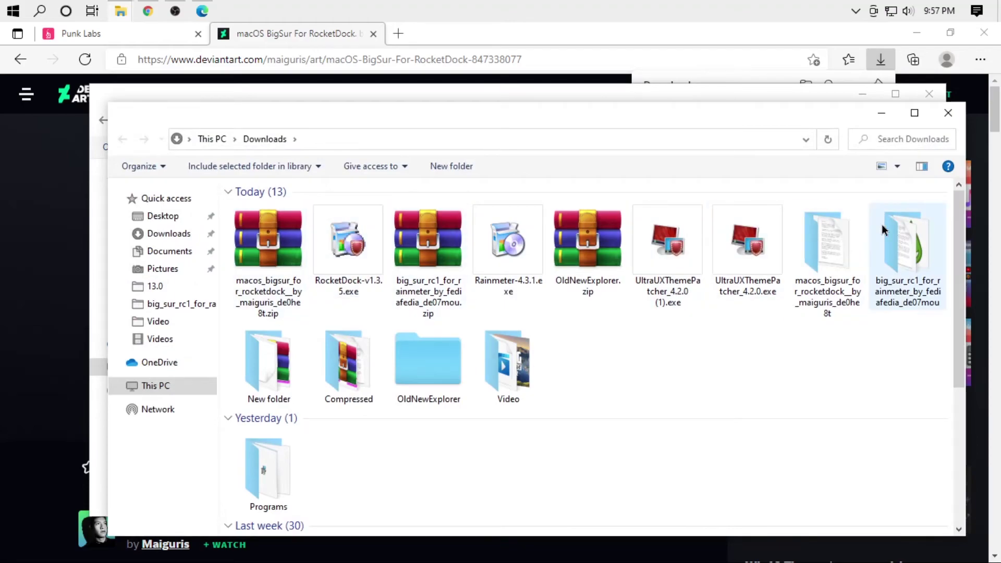
pyautogui.doubleClick(826, 253)
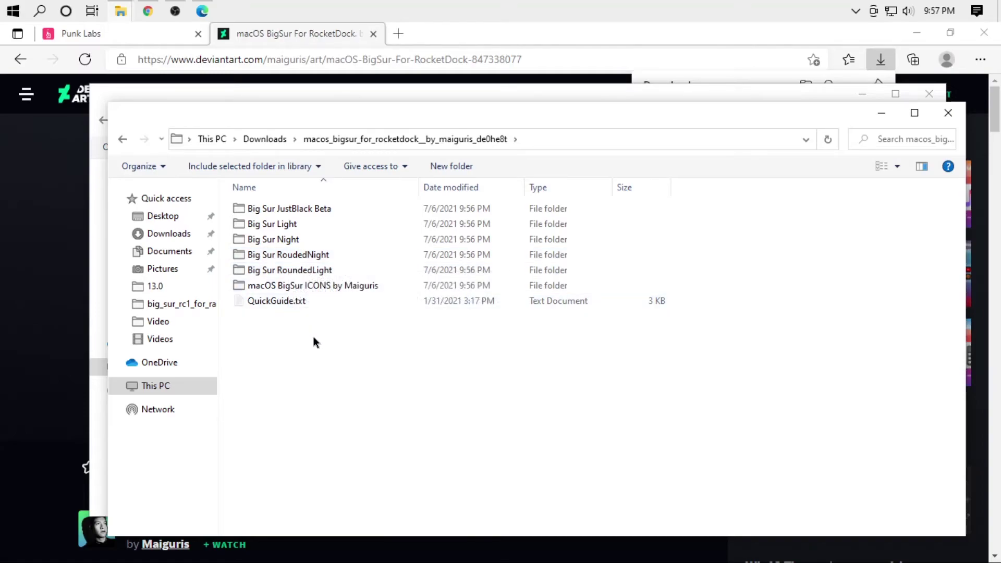
pyautogui.doubleClick(315, 285)
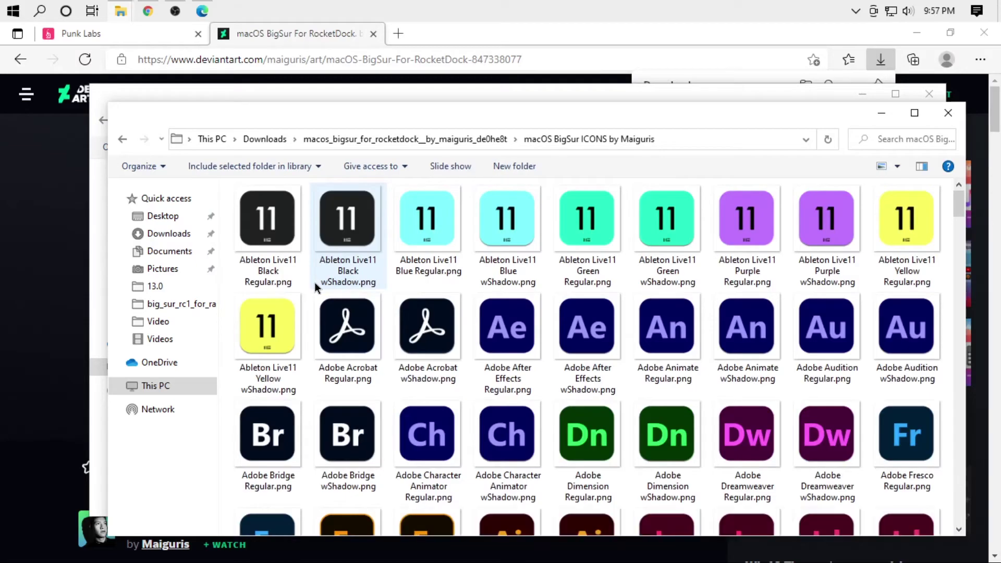
pyautogui.moveTo(197, 111); pyautogui.dragTo(640, 119)
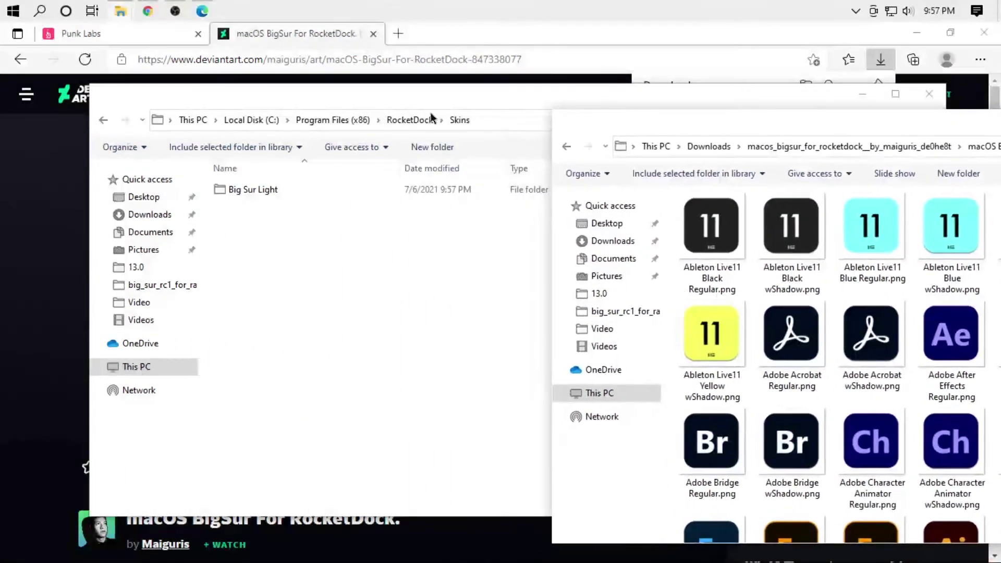
# Delete all the default icons from RocketDock's Icons folder, granting administrator permission for all current items
pyautogui.click(392, 120)
pyautogui.click(295, 250)
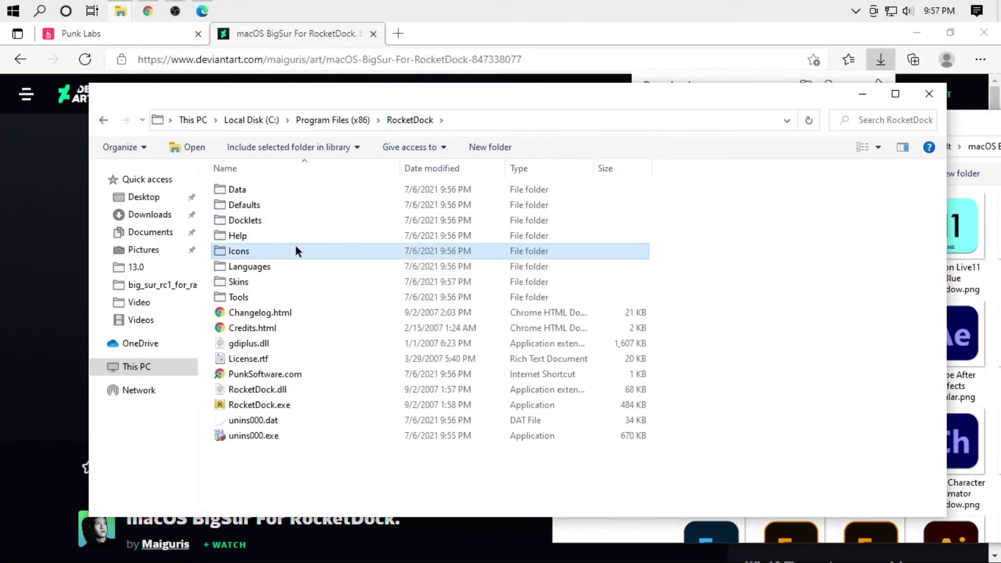
pyautogui.doubleClick(296, 251)
pyautogui.moveTo(909, 418); pyautogui.dragTo(232, 194)
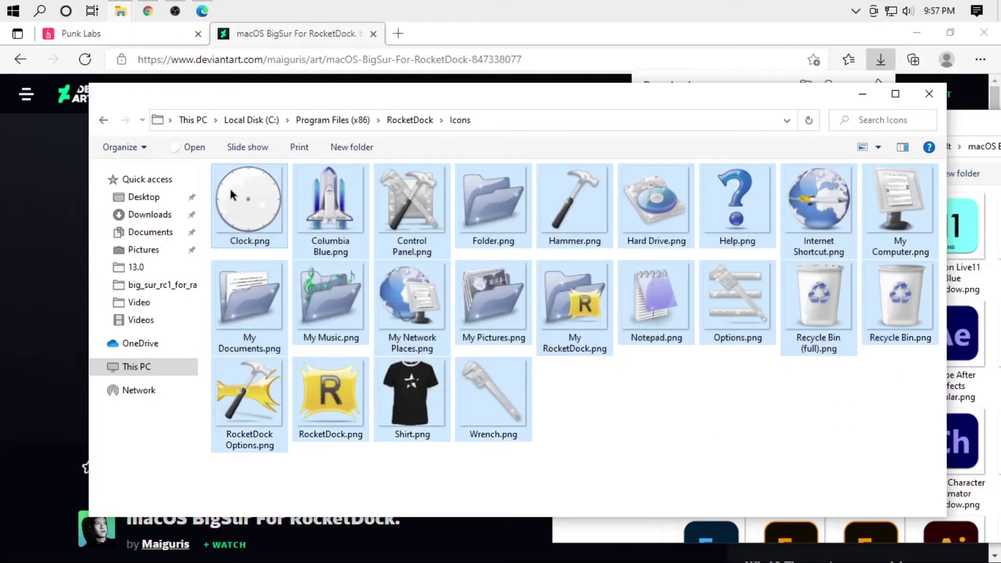
pyautogui.rightClick(232, 194)
pyautogui.click(302, 500)
pyautogui.click(364, 206)
pyautogui.click(474, 228)
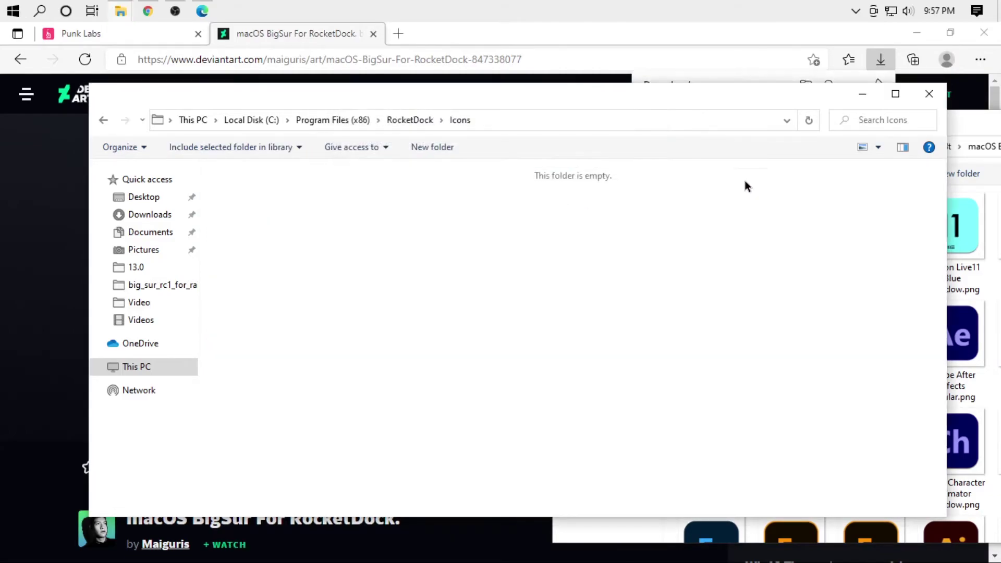
# Move all icons from the macOS BigSur ICONS folder into RocketDock's Icons folder with administrator permission, and close the emptied folder's window
pyautogui.click(967, 119)
pyautogui.click(793, 239)
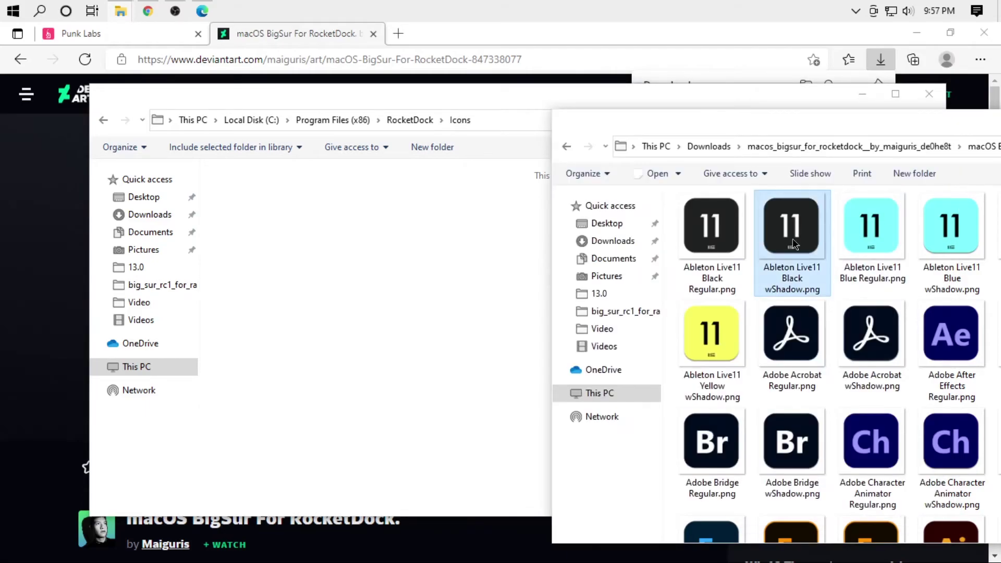
pyautogui.hotkey('ctrl', 'a')
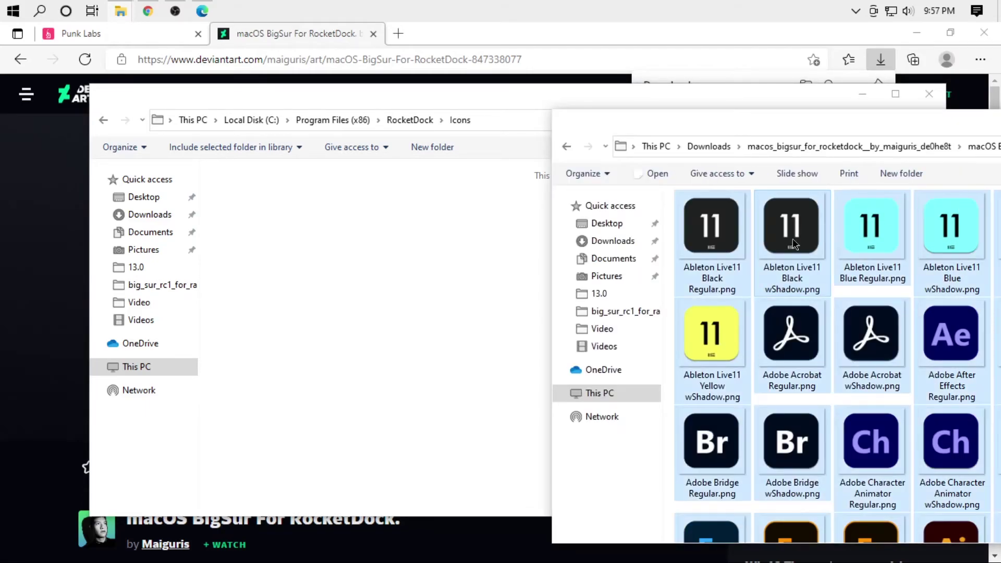
pyautogui.moveTo(912, 125); pyautogui.dragTo(952, 105)
pyautogui.moveTo(799, 255); pyautogui.dragTo(433, 251)
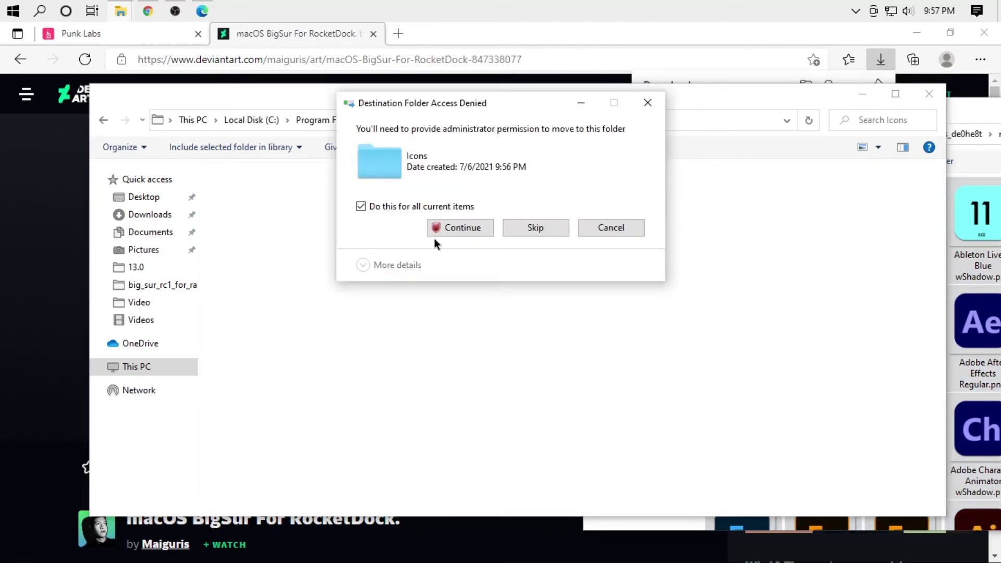
pyautogui.click(434, 229)
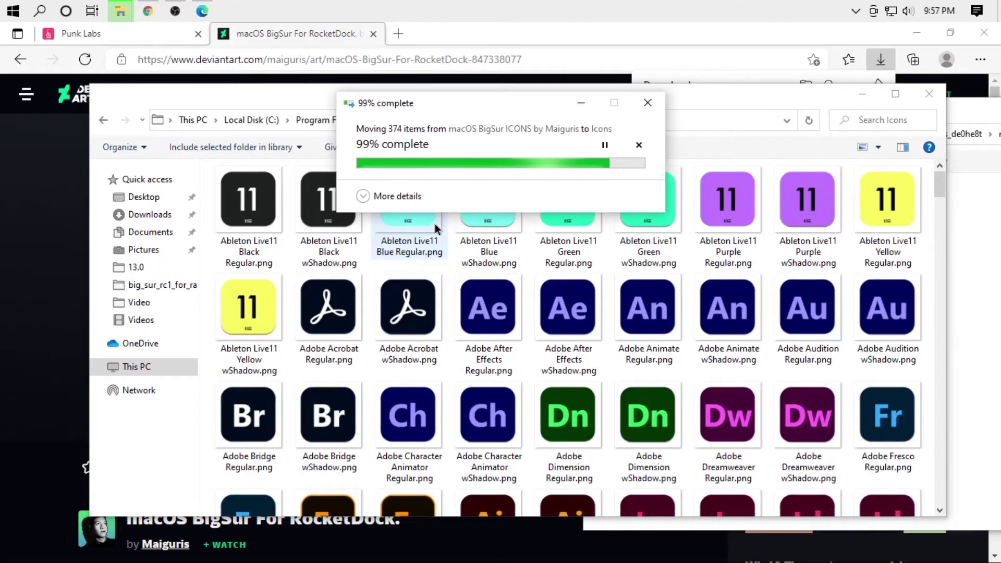
pyautogui.moveTo(984, 117); pyautogui.dragTo(456, 139)
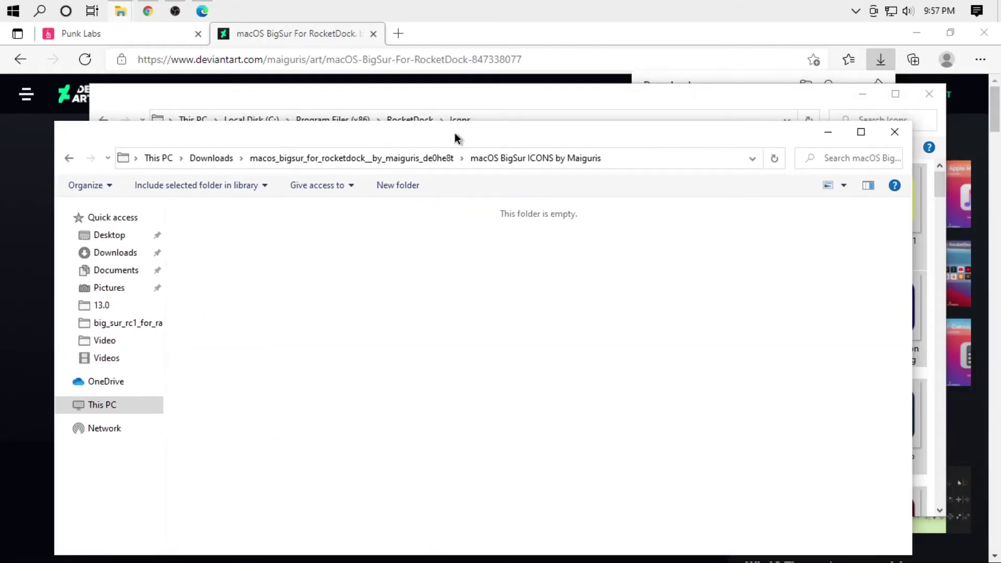
pyautogui.click(894, 131)
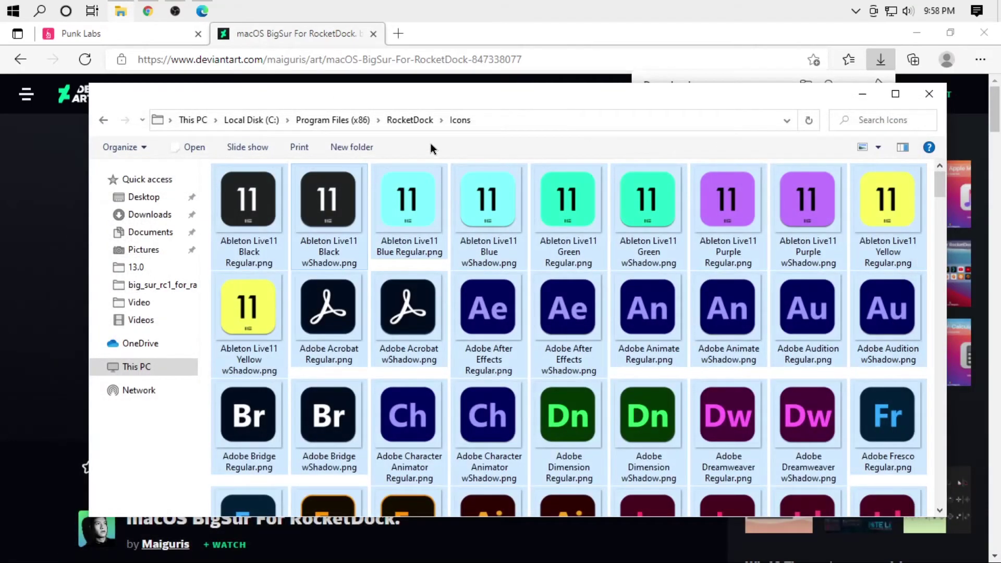
# Go back to the main RocketDock program folder, minimize the browser, launch RocketDock.exe, and close the folder window
pyautogui.click(420, 120)
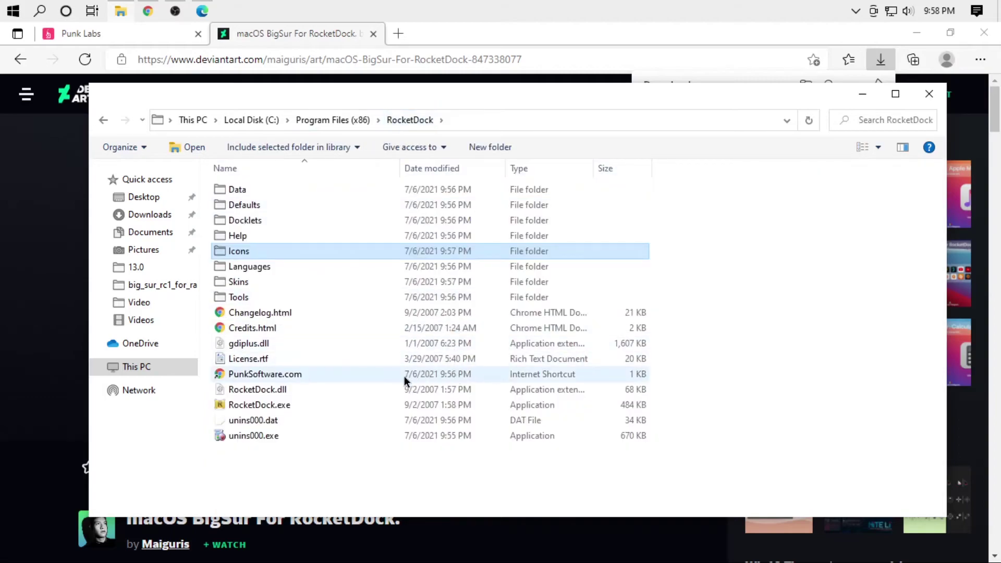
pyautogui.click(916, 34)
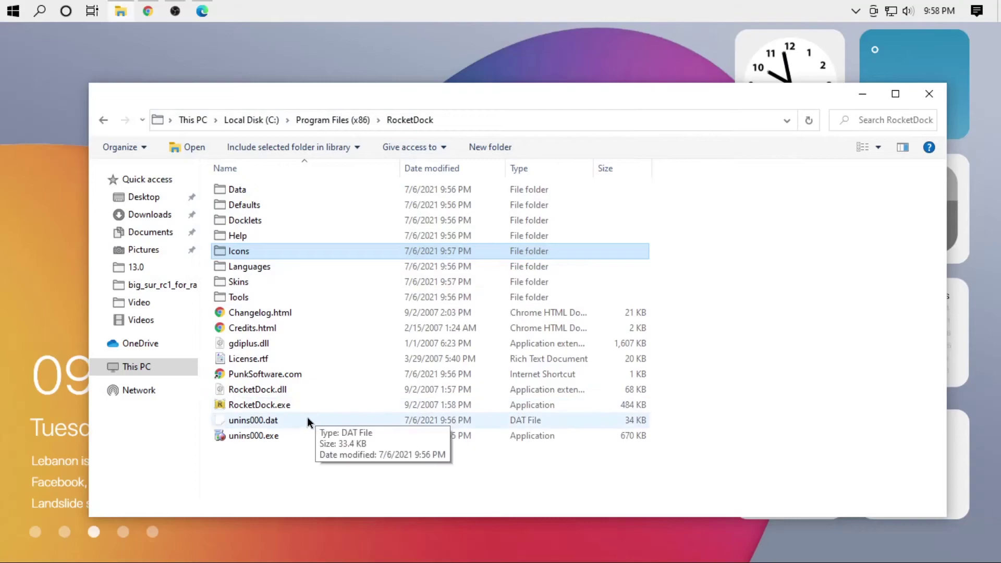
pyautogui.doubleClick(285, 406)
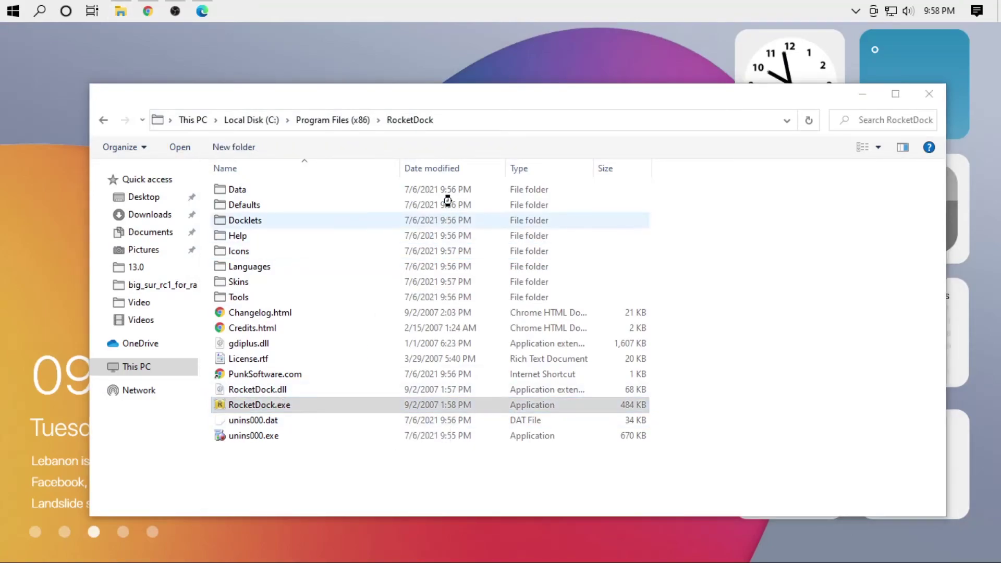
pyautogui.moveTo(493, 90); pyautogui.dragTo(494, 78)
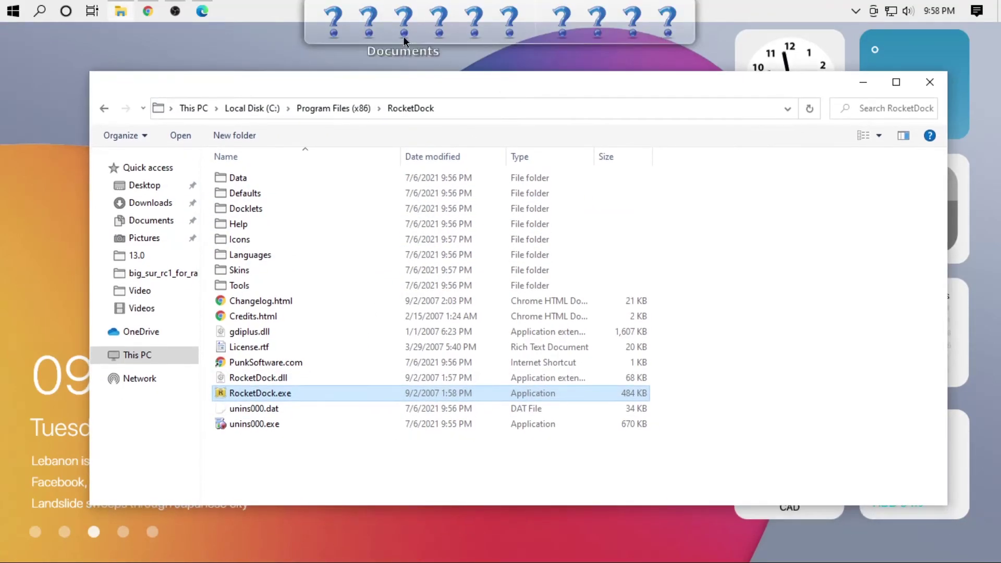
pyautogui.click(930, 82)
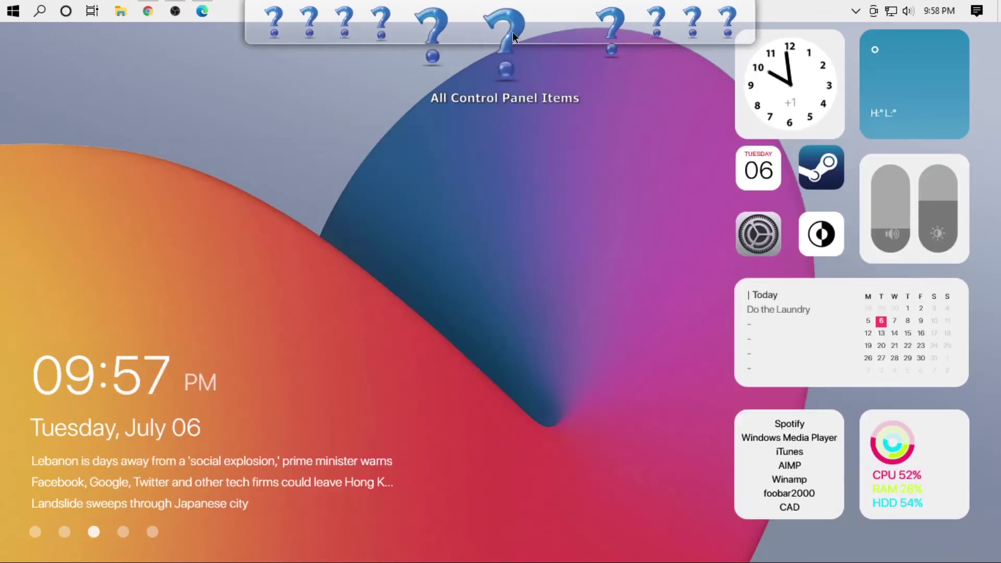
# In RocketDock's dock settings, enable Run at Startup and set the style theme to Big Sur Light
pyautogui.rightClick(529, 34)
pyautogui.click(563, 83)
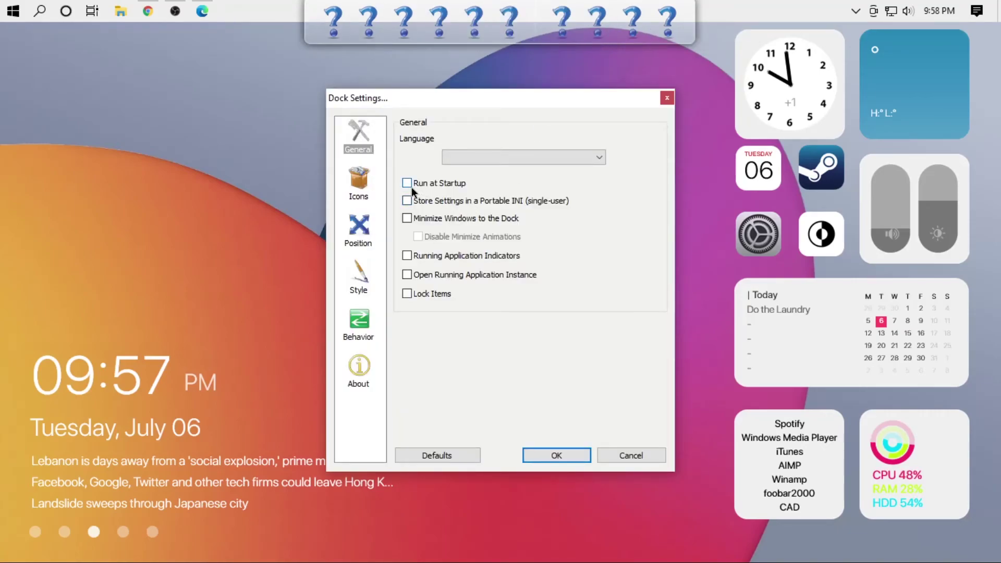
pyautogui.click(410, 181)
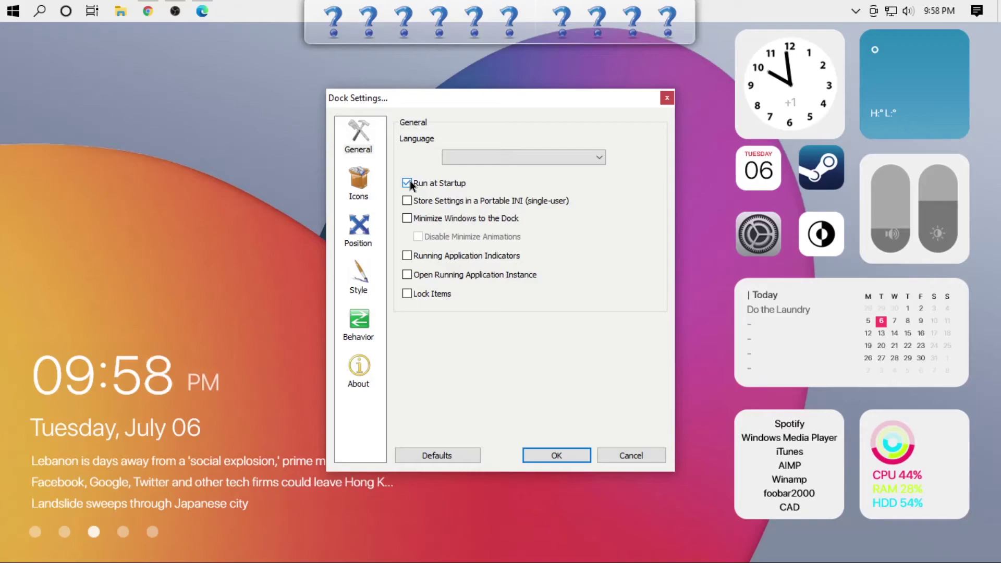
pyautogui.click(360, 285)
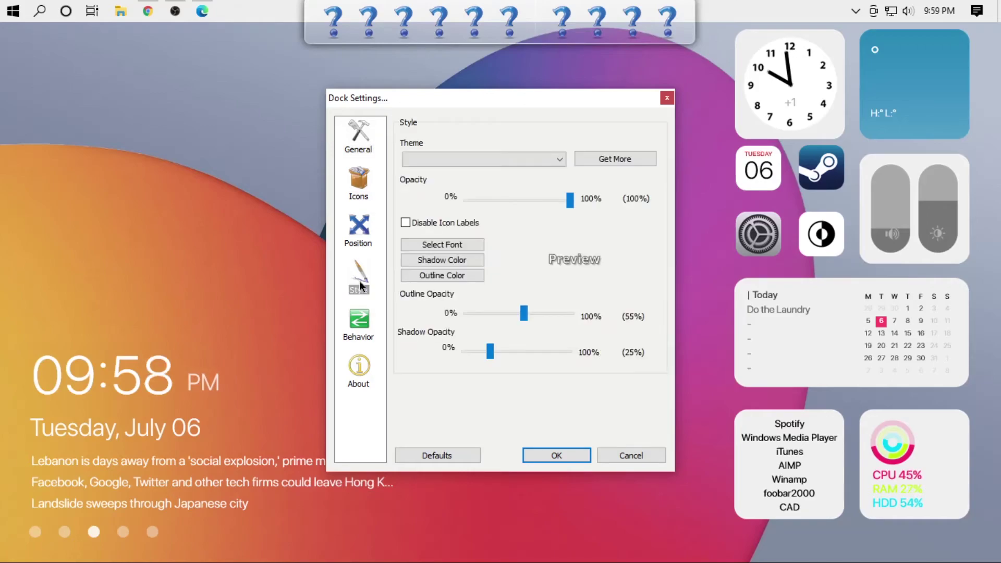
pyautogui.click(560, 159)
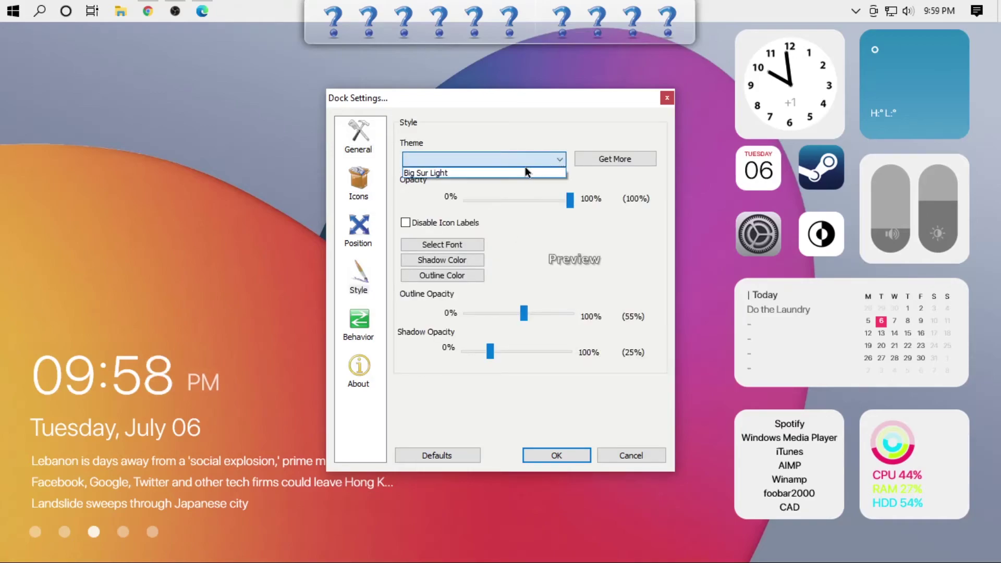
pyautogui.click(509, 171)
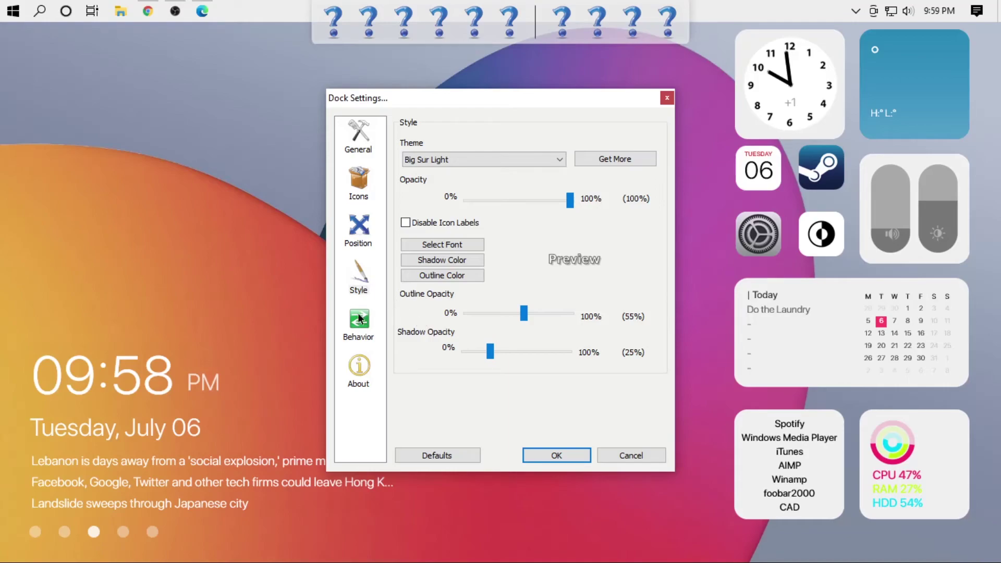
# Set the dock's screen position to Bottom with a 19 px edge offset, and confirm the dock settings
pyautogui.click(360, 229)
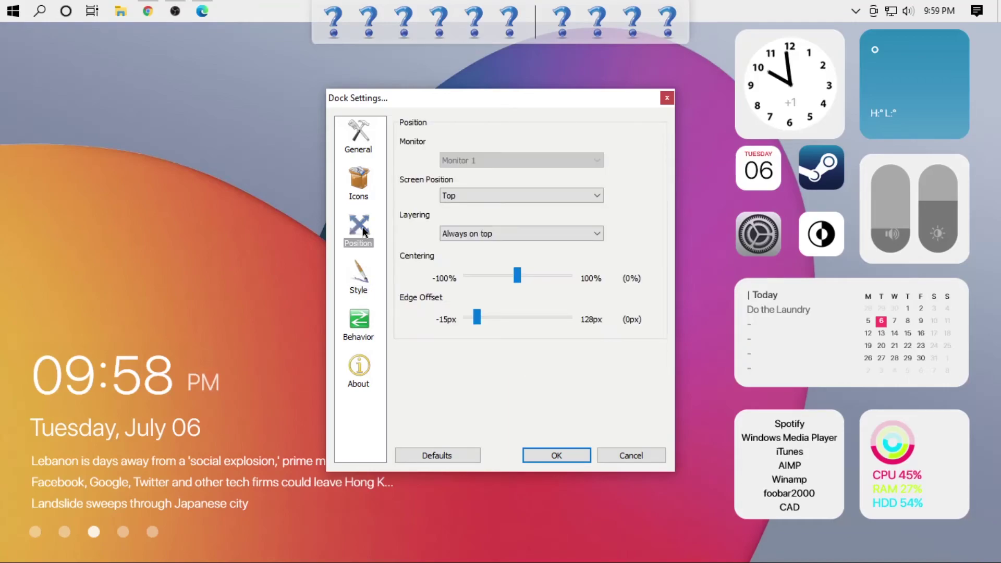
pyautogui.click(521, 196)
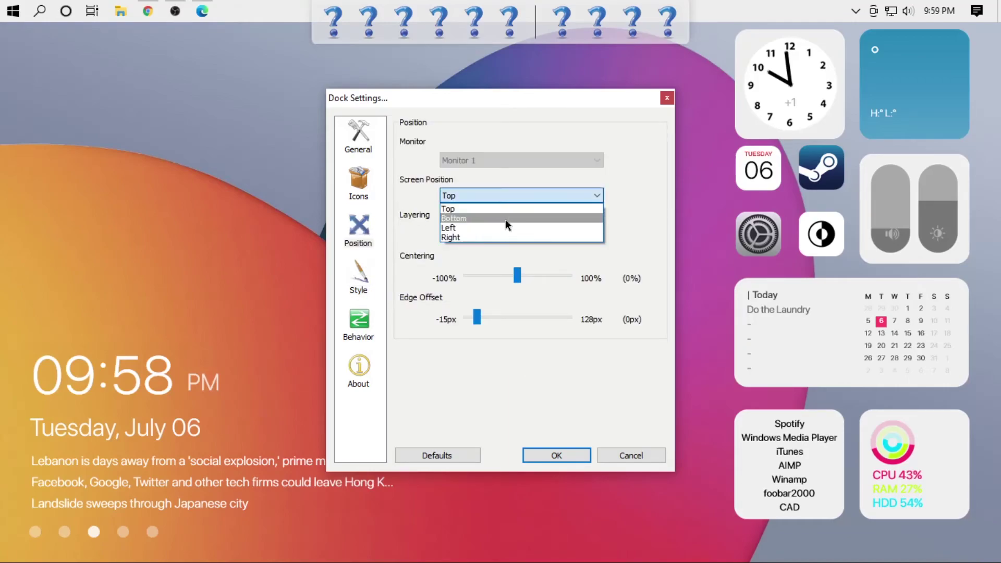
pyautogui.click(505, 219)
pyautogui.moveTo(480, 318); pyautogui.dragTo(494, 319)
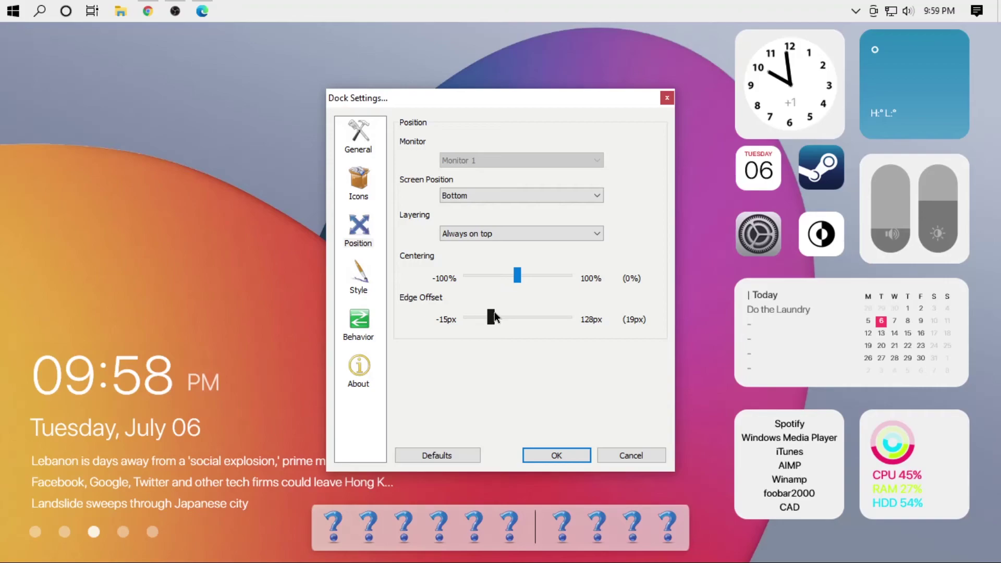
pyautogui.click(361, 130)
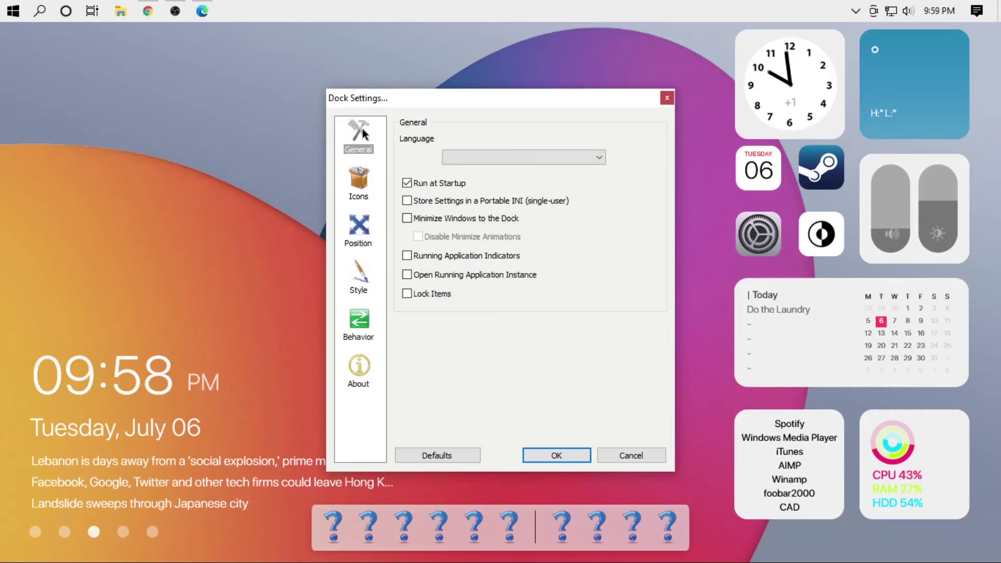
pyautogui.click(366, 178)
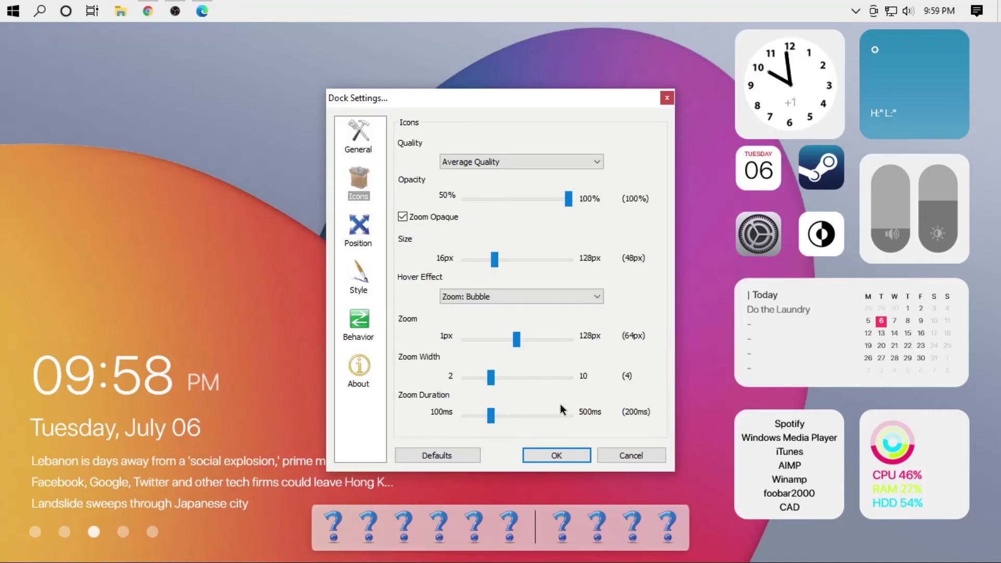
pyautogui.click(568, 457)
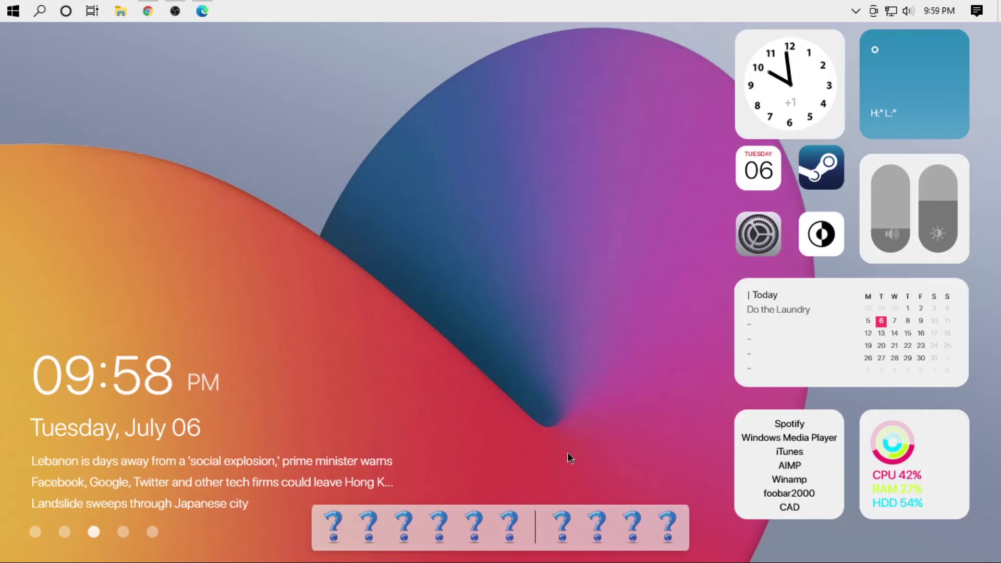
# Change the dock's This PC icon to Finder Big Sur wShadow.png and confirm the icon settings
pyautogui.rightClick(334, 530)
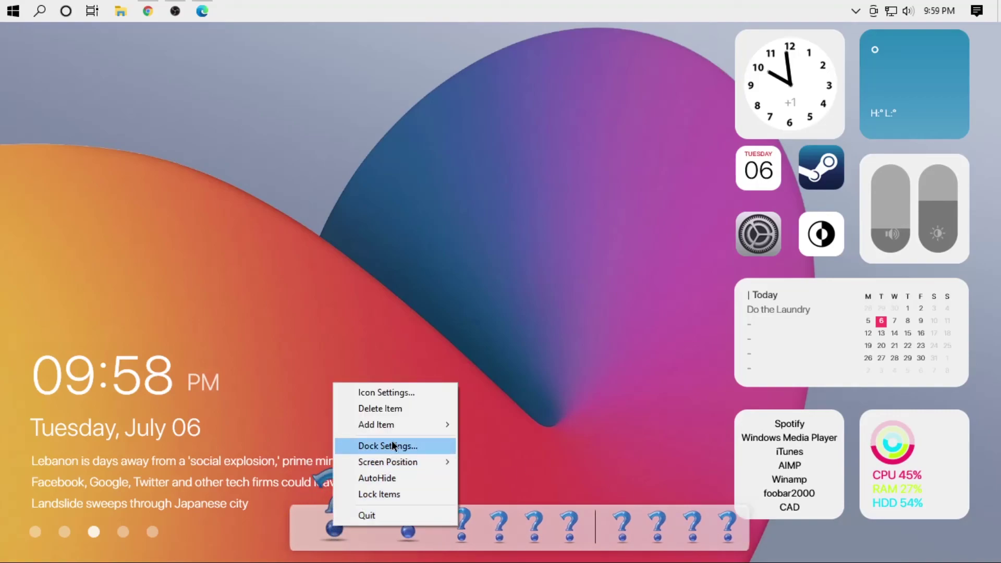
pyautogui.click(390, 393)
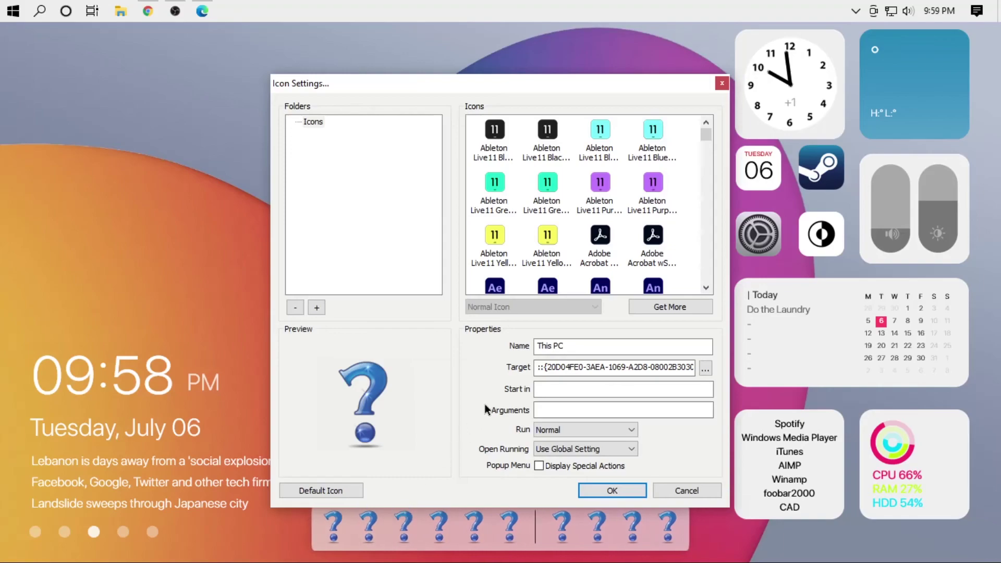
pyautogui.moveTo(536, 77); pyautogui.dragTo(517, 35)
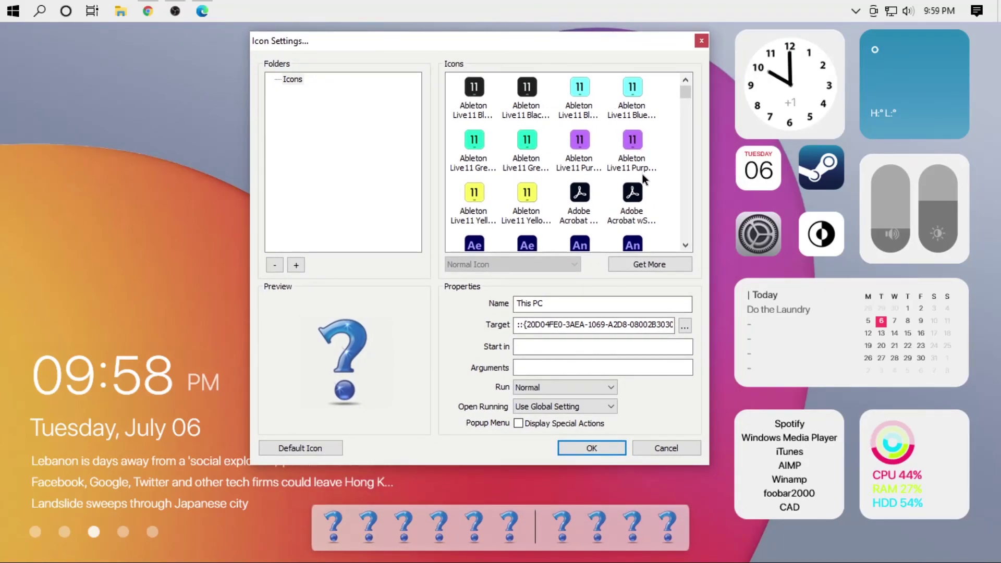
pyautogui.moveTo(688, 90); pyautogui.dragTo(686, 136)
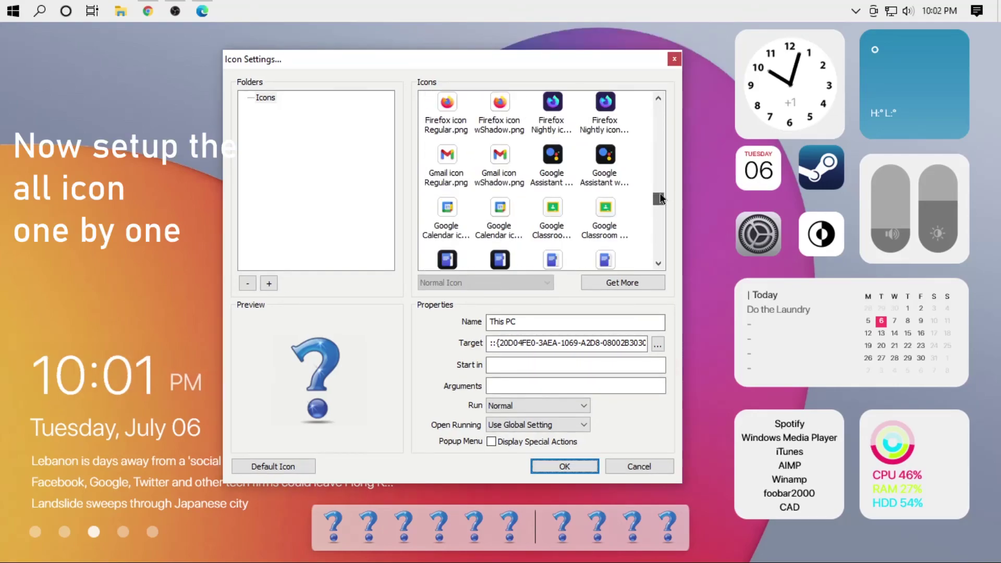
pyautogui.moveTo(659, 193); pyautogui.dragTo(660, 194)
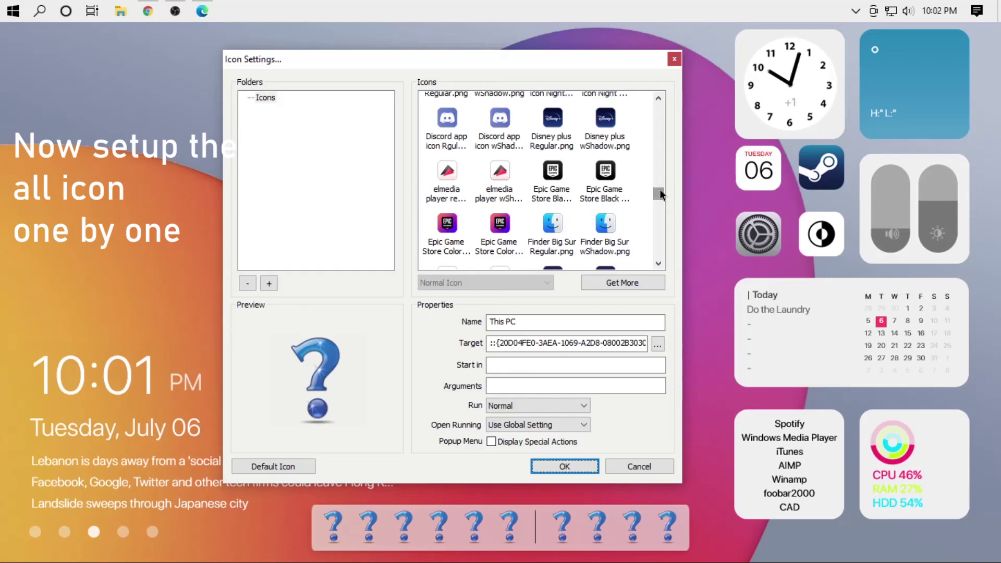
pyautogui.click(602, 218)
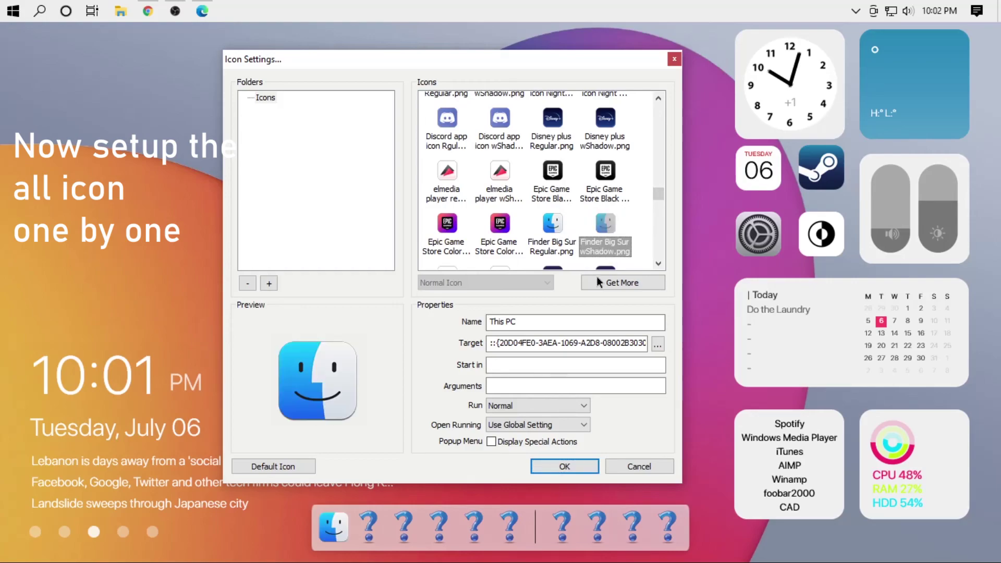
pyautogui.click(564, 462)
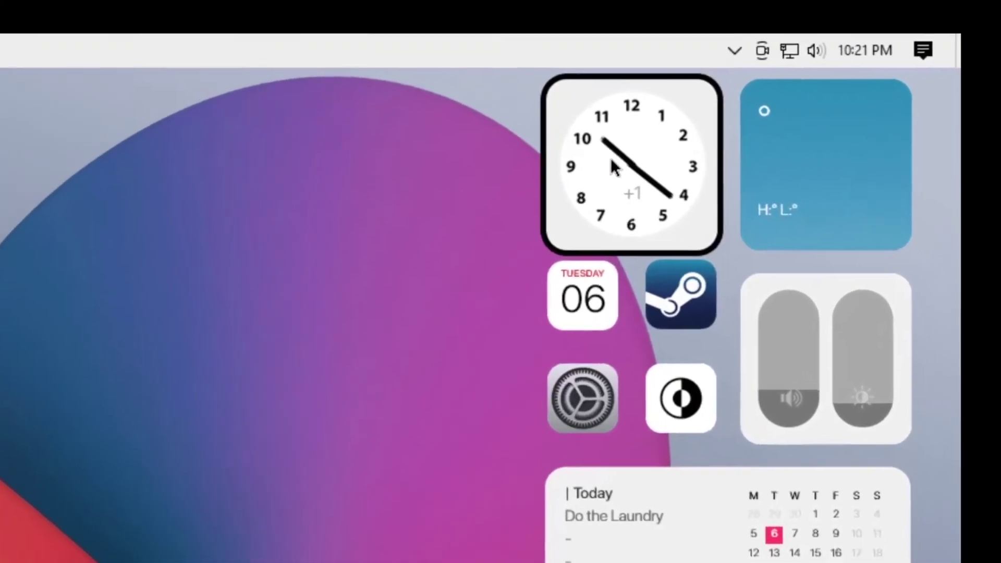
# Switch the clock widget to its battery view and raise the widget sliders for volume and brightness
pyautogui.click(610, 170)
pyautogui.click(611, 186)
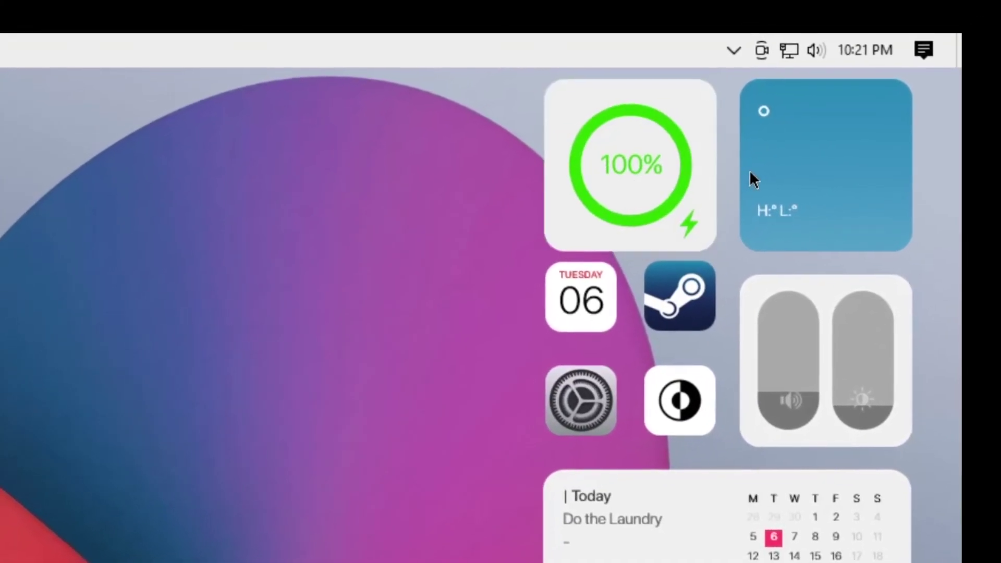
pyautogui.moveTo(817, 382); pyautogui.dragTo(807, 325)
pyautogui.moveTo(877, 270); pyautogui.dragTo(888, 191)
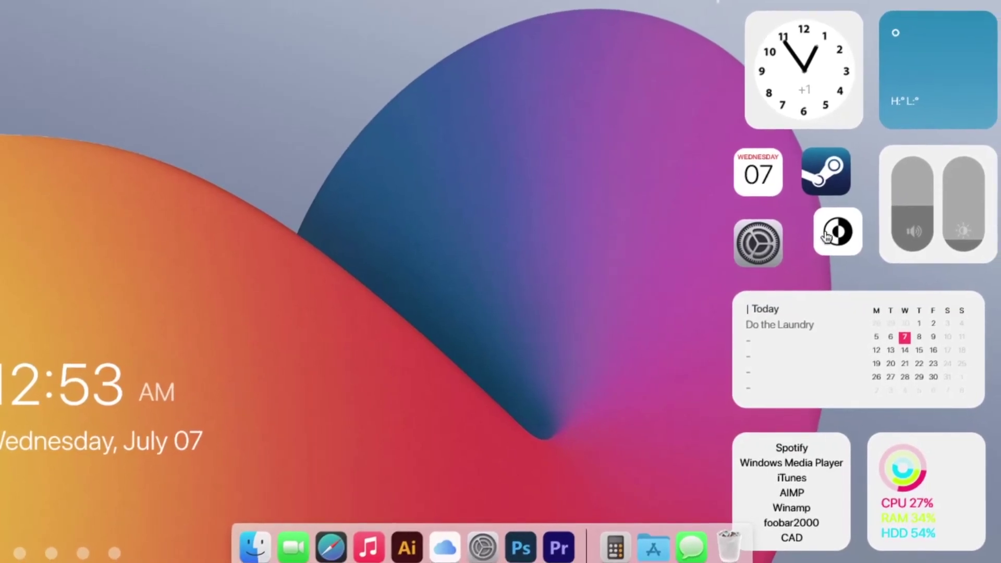
# Toggle the desktop and widgets repeatedly between dark and light appearance with the contrast widget, ending in light mode
pyautogui.click(823, 231)
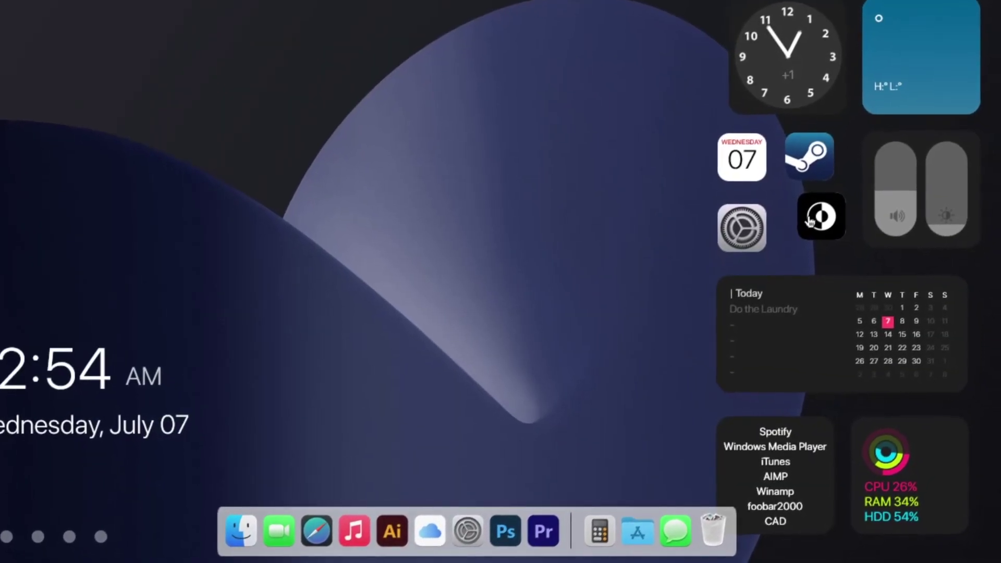
pyautogui.click(806, 218)
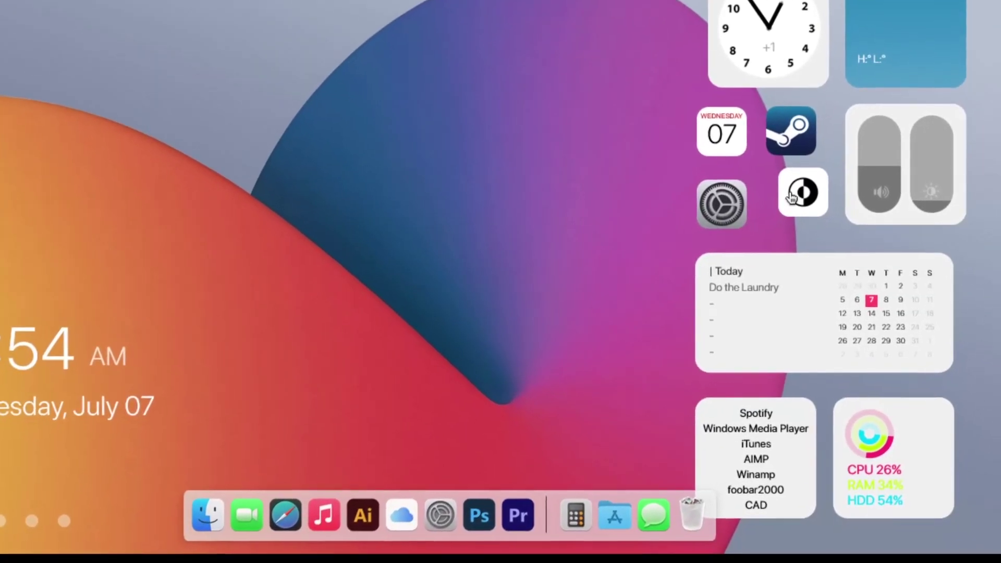
pyautogui.click(796, 208)
pyautogui.click(777, 155)
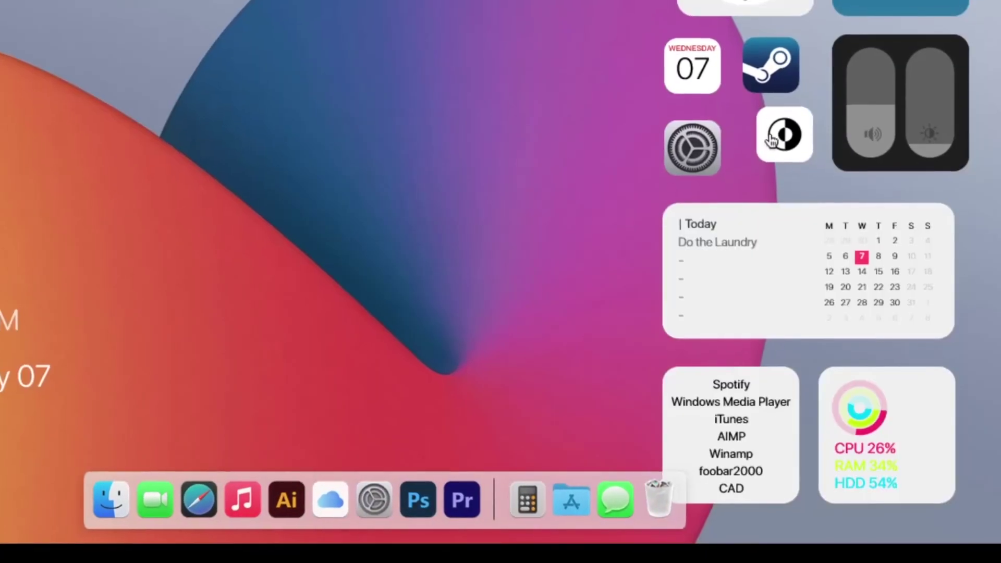
pyautogui.click(779, 126)
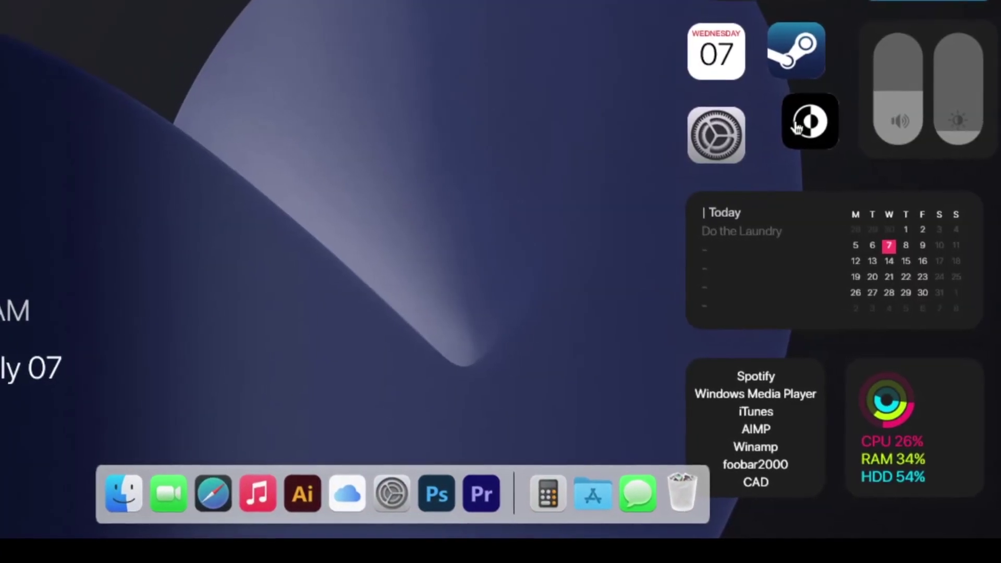
pyautogui.click(823, 133)
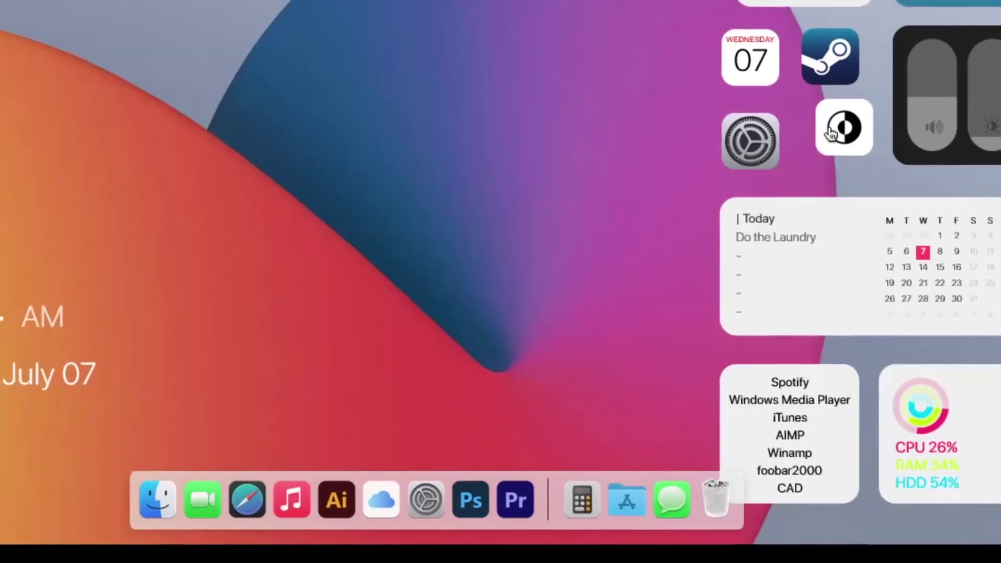